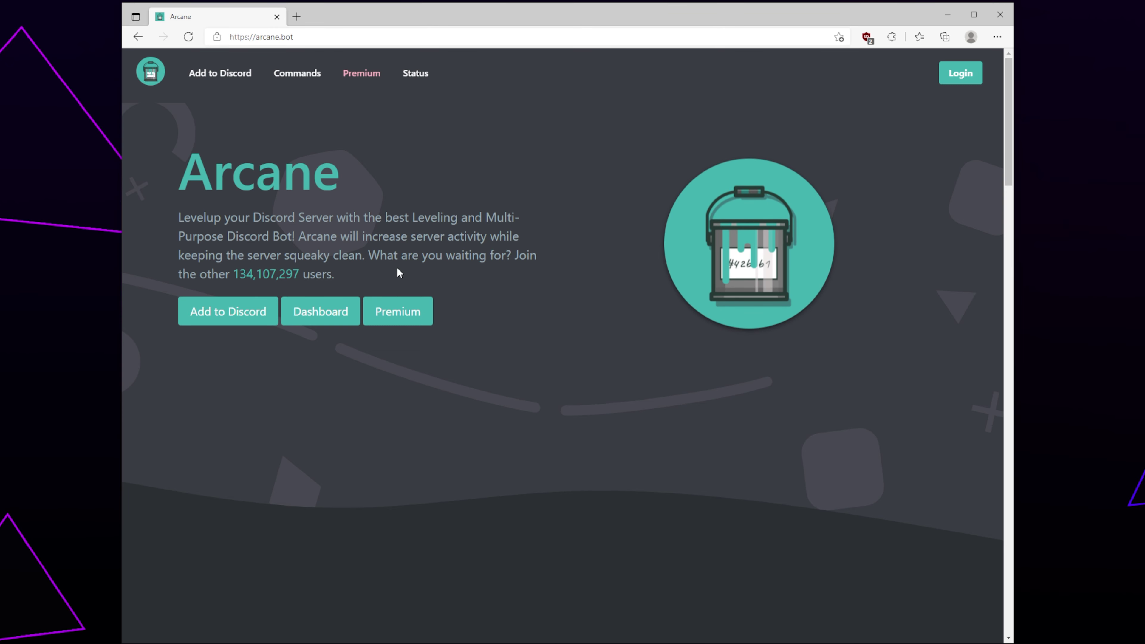
- Start adding the Arcane bot to Discord, choosing Tutorial as the server, and proceed to the permissions confirmation
left_click(234, 326)
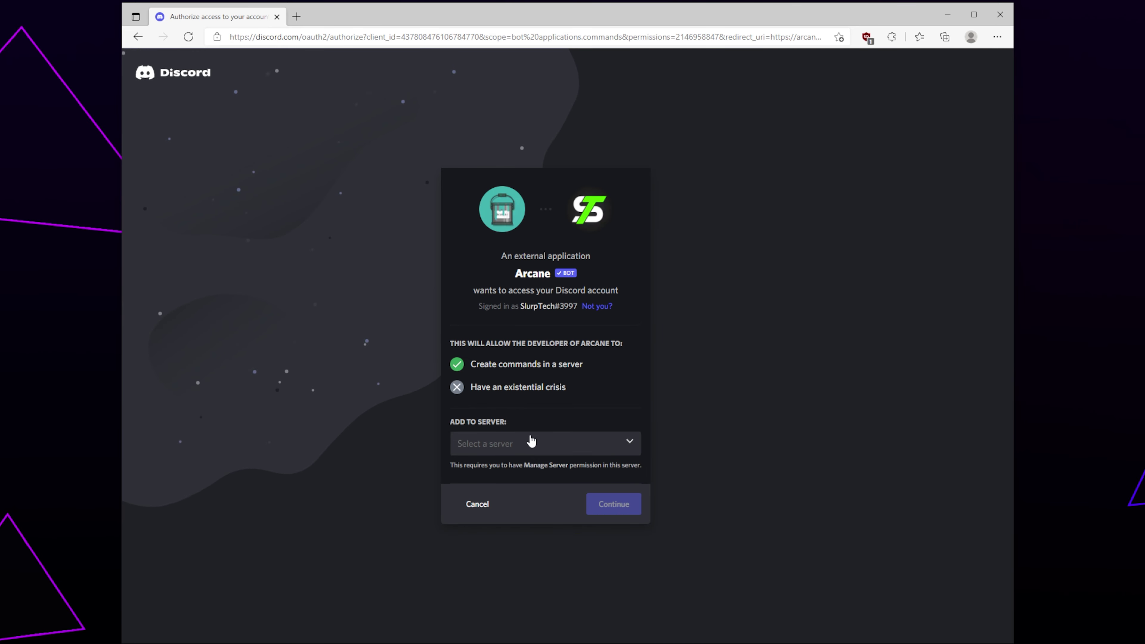
left_click(531, 440)
left_click(477, 493)
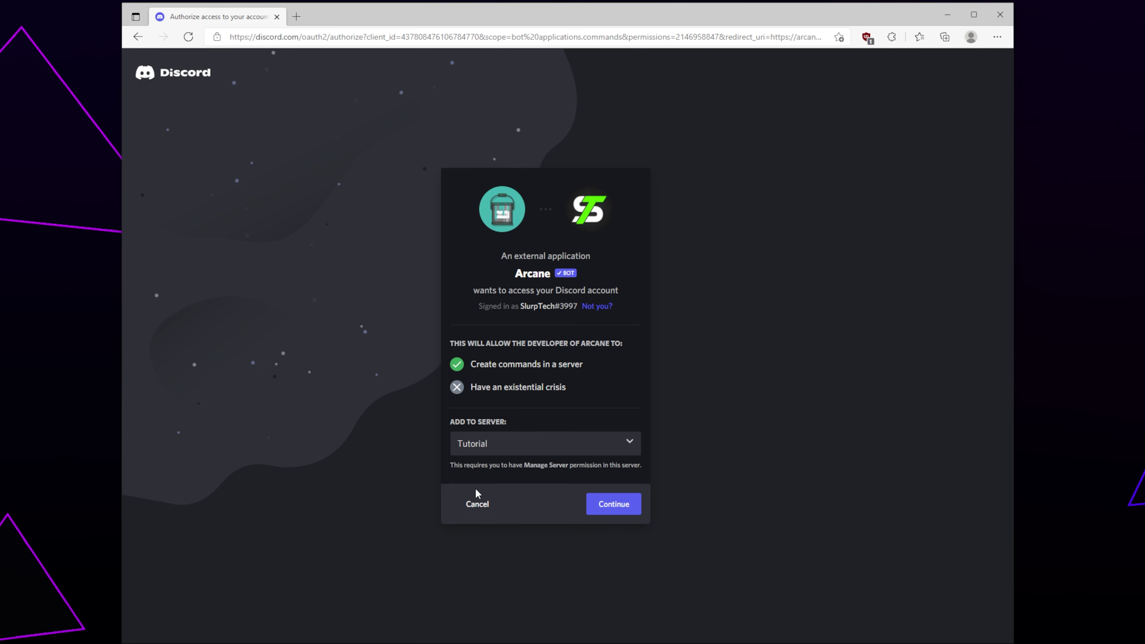
left_click(614, 504)
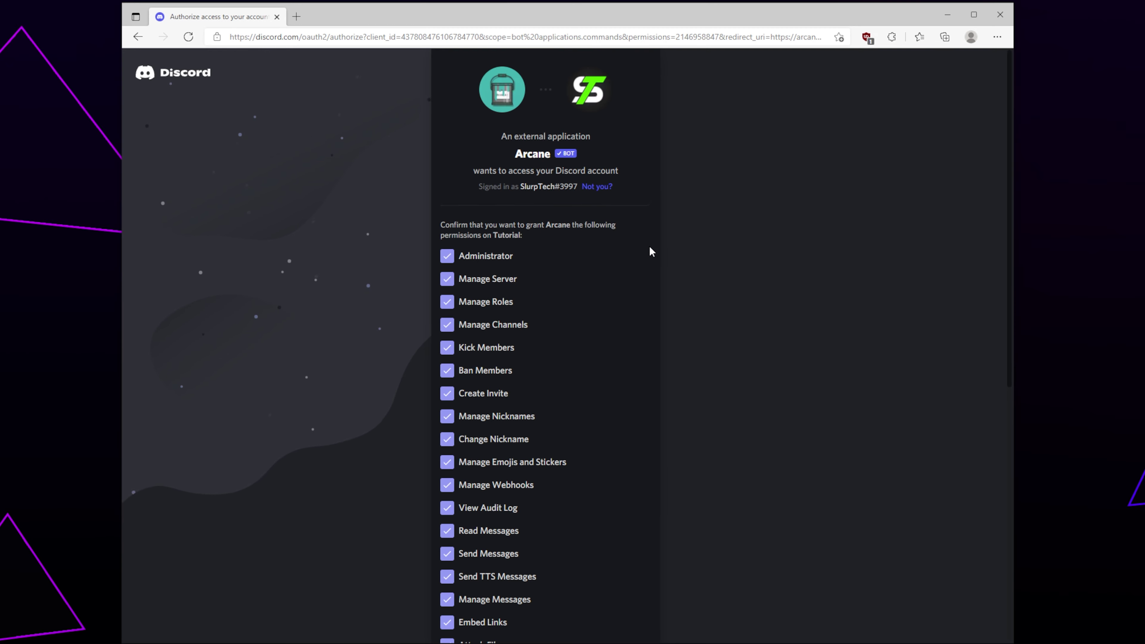
- Authorize Arcane with all requested permissions, complete the human verification, and open the first server's dashboard
scroll(717, 264, "down", 10)
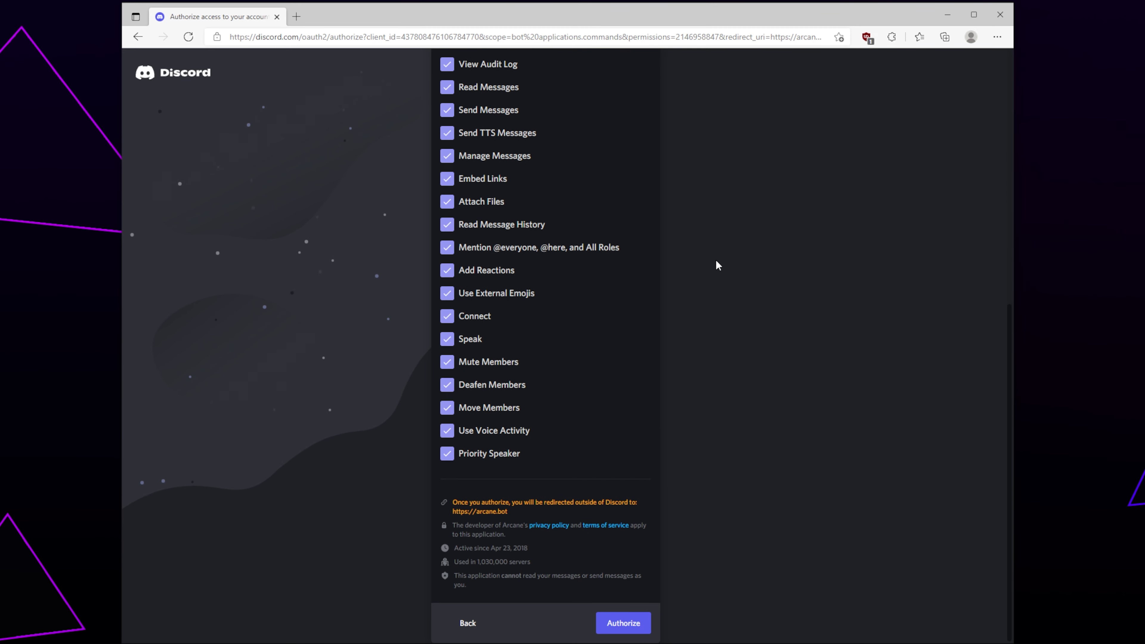
scroll(716, 262, "up", 9)
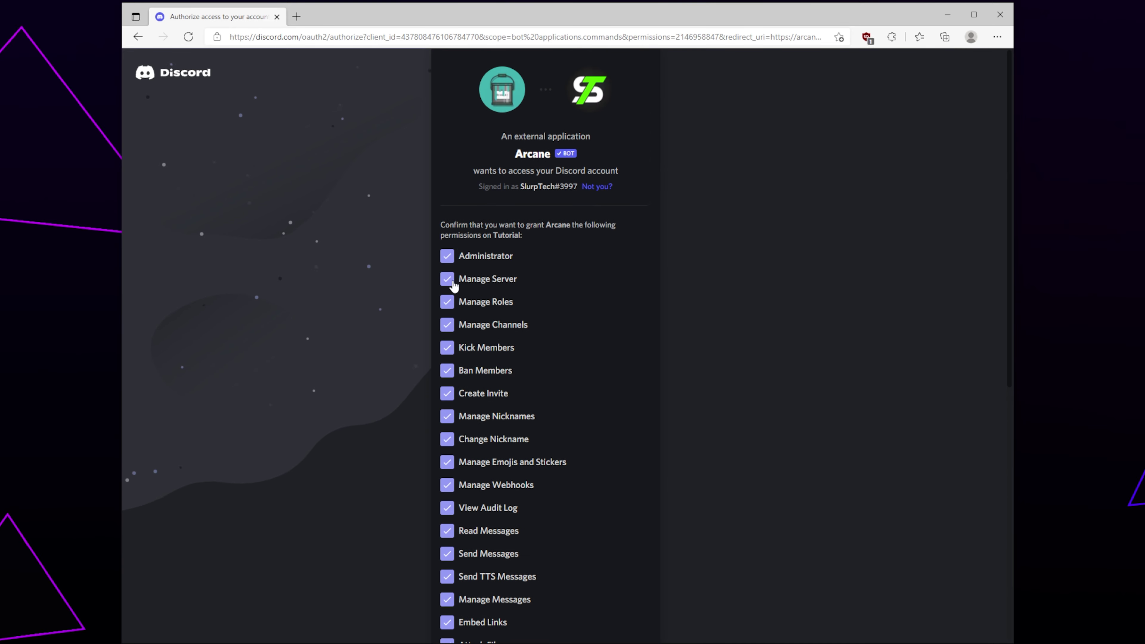
scroll(565, 311, "down", 6)
scroll(565, 312, "down", 3)
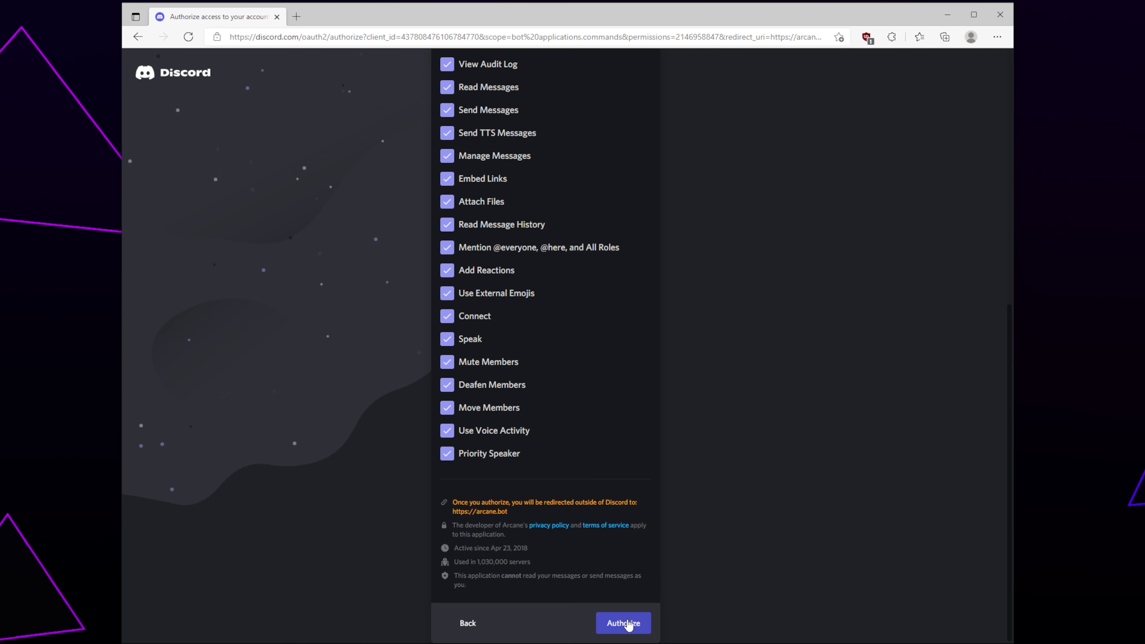
left_click(617, 625)
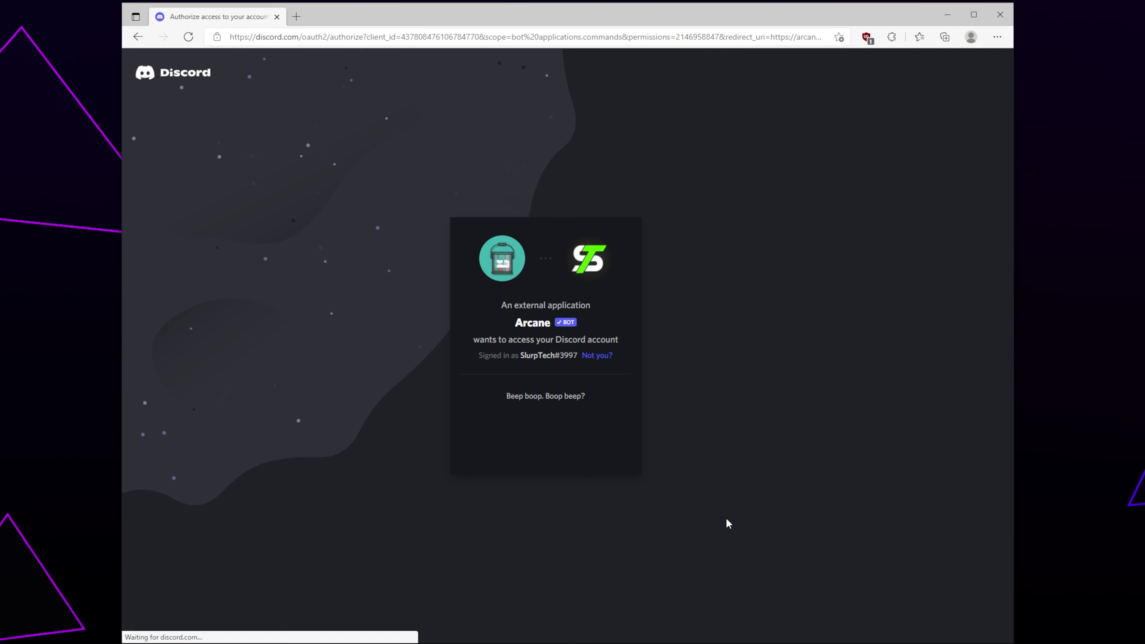
left_click(477, 440)
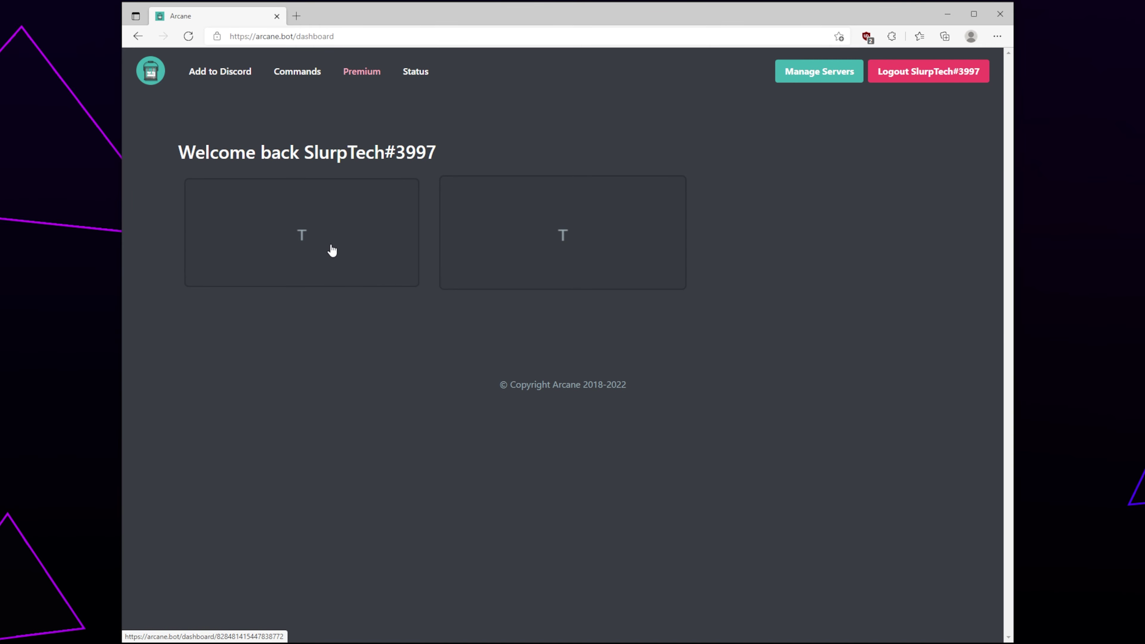
left_click(323, 249)
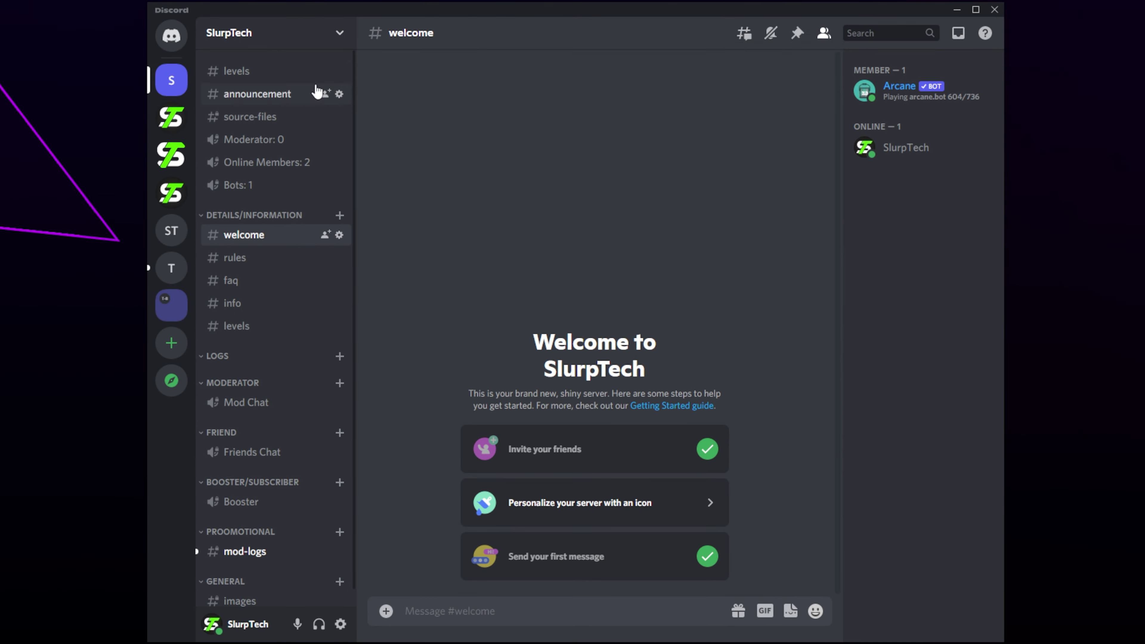
- Switch to Discord, move the Arcane role directly below Moderator in the SlurpTech server's roles, and save the new order
left_click(262, 43)
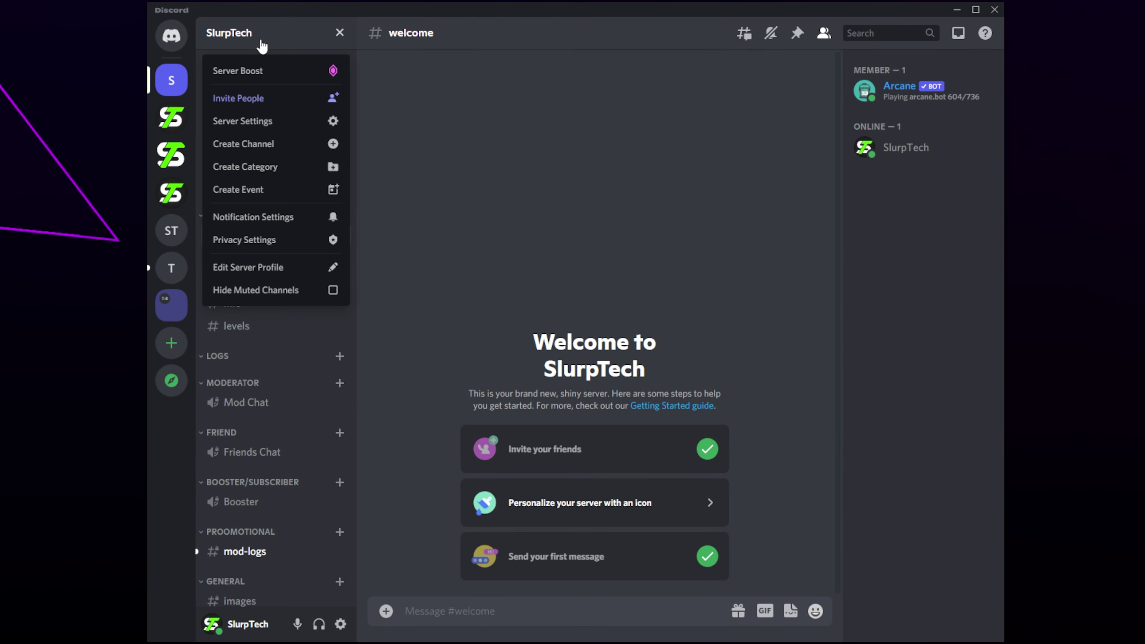
left_click(251, 121)
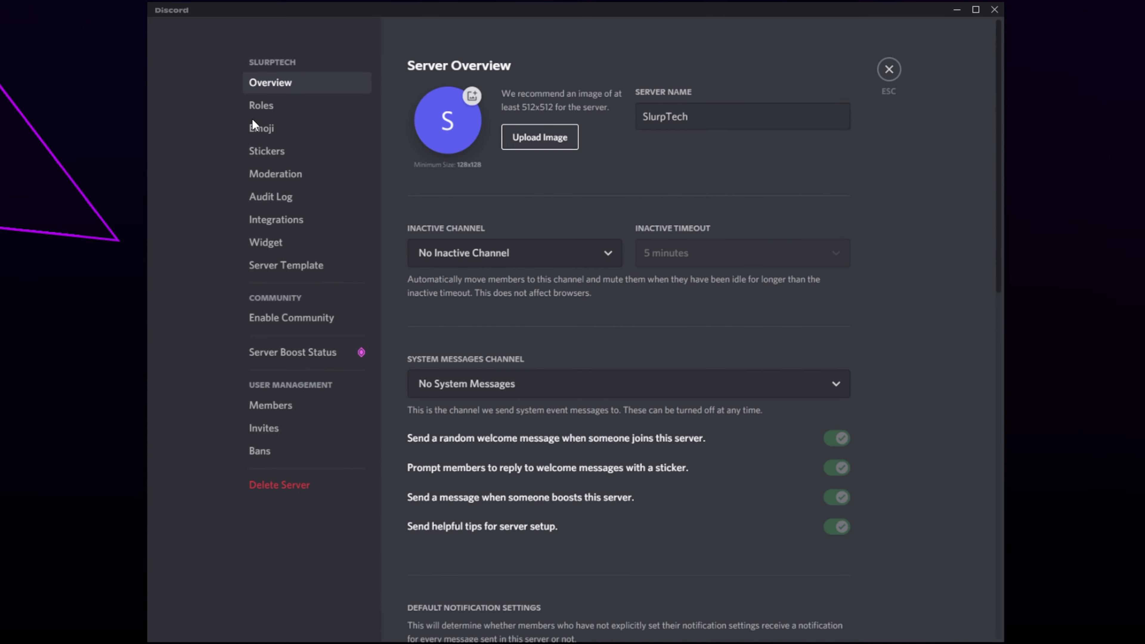
left_click(311, 106)
scroll(834, 357, "down", 3)
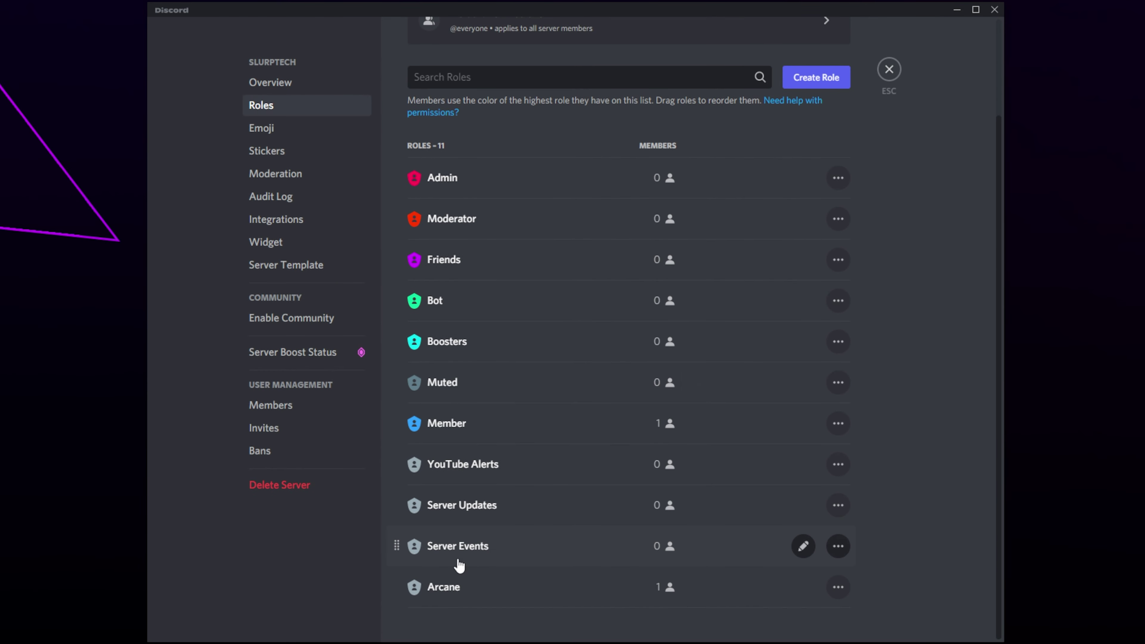
left_click_drag(396, 584, 402, 241)
scroll(551, 311, "up", 3)
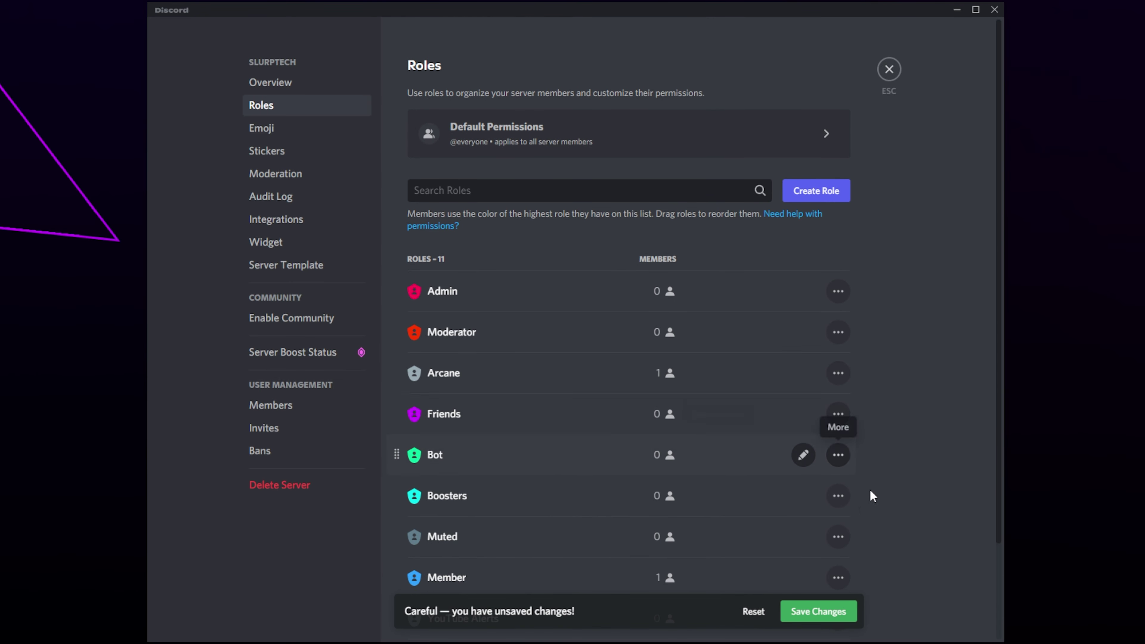
left_click(807, 613)
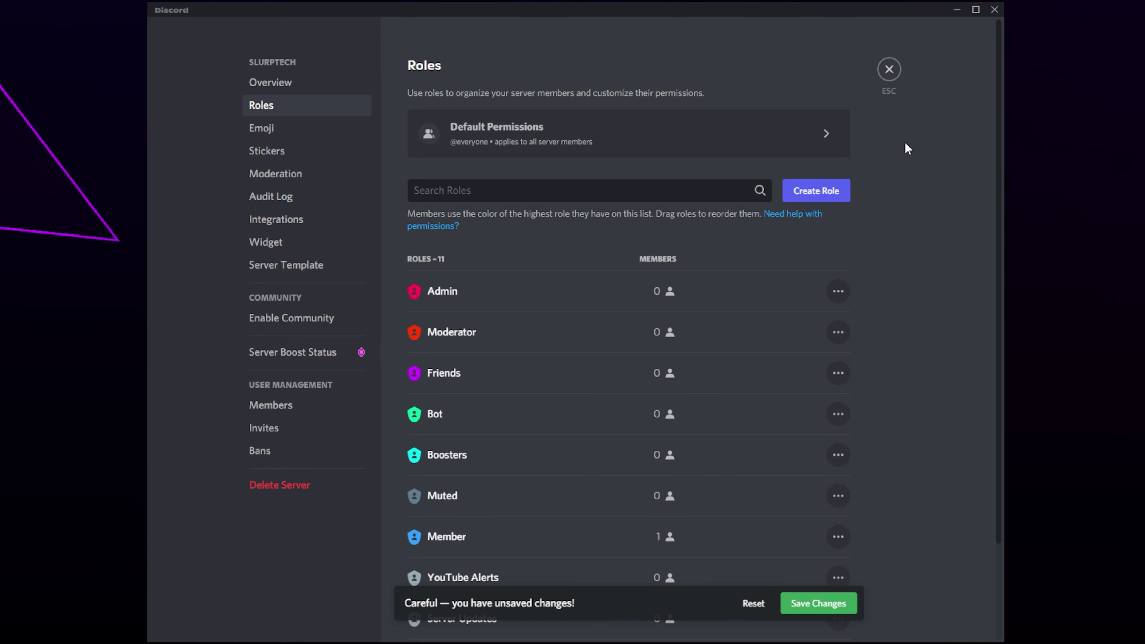
left_click(890, 71)
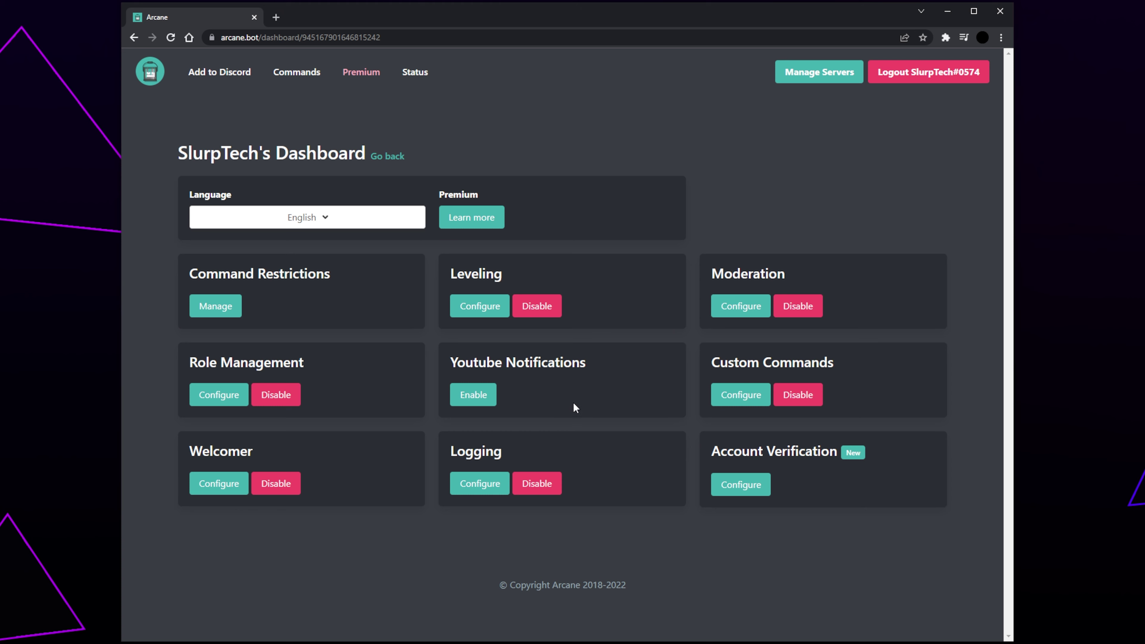
- Switch to the Arcane dashboard in the browser and enable Youtube Notifications for the server
left_click(470, 400)
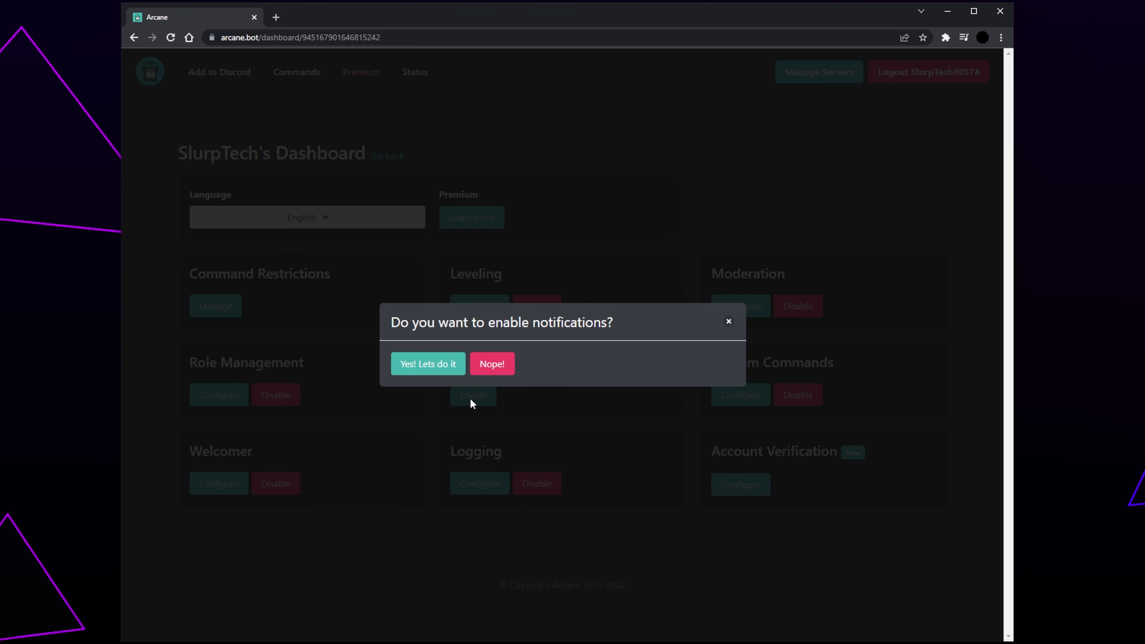
left_click(425, 364)
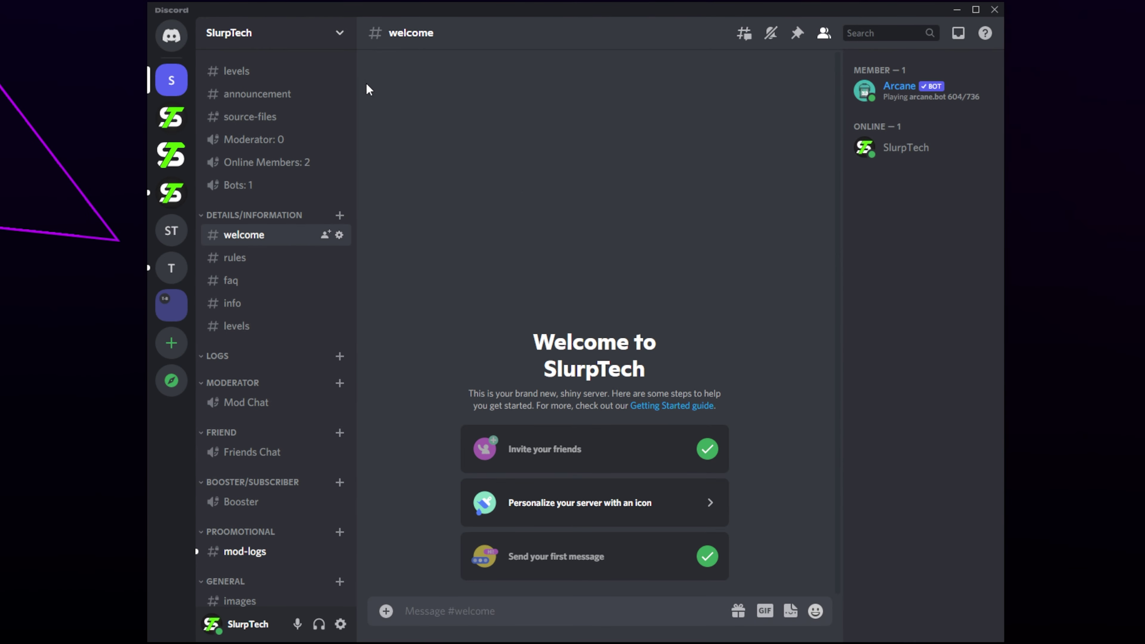
- Switch to Discord and create a new role named "Level 10" in the SlurpTech server
left_click(254, 34)
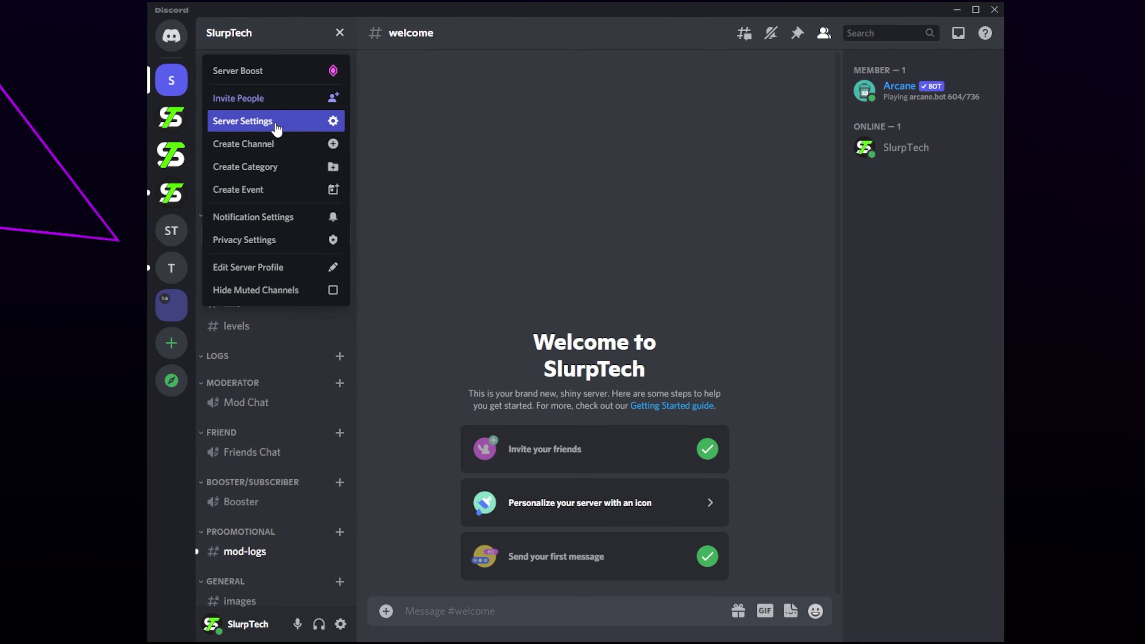
left_click(292, 121)
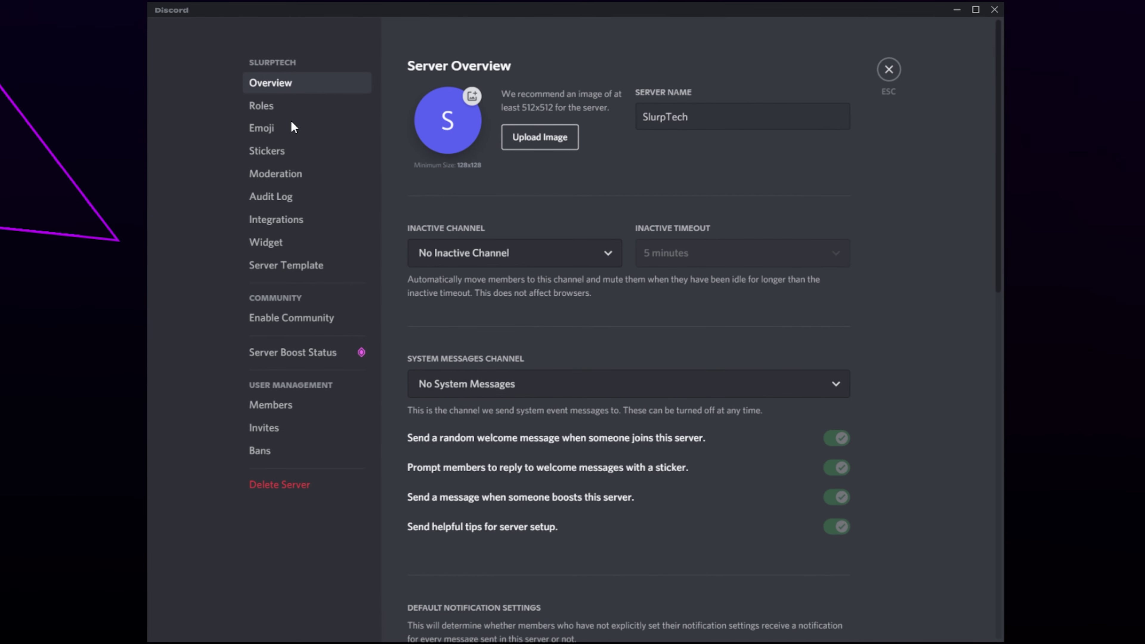
left_click(265, 105)
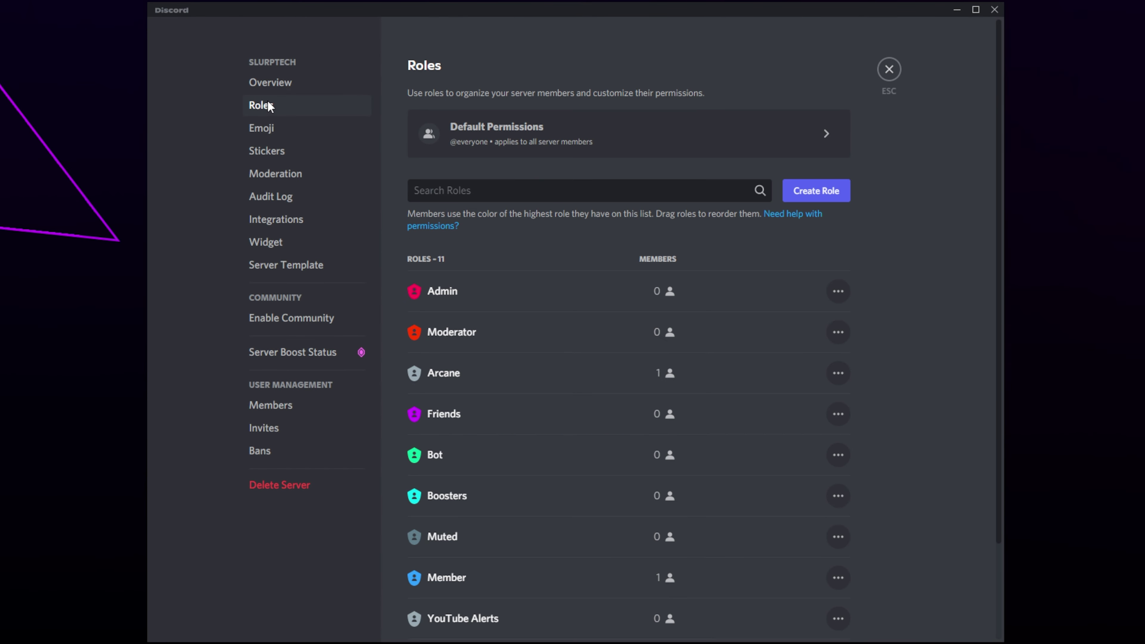
left_click(807, 201)
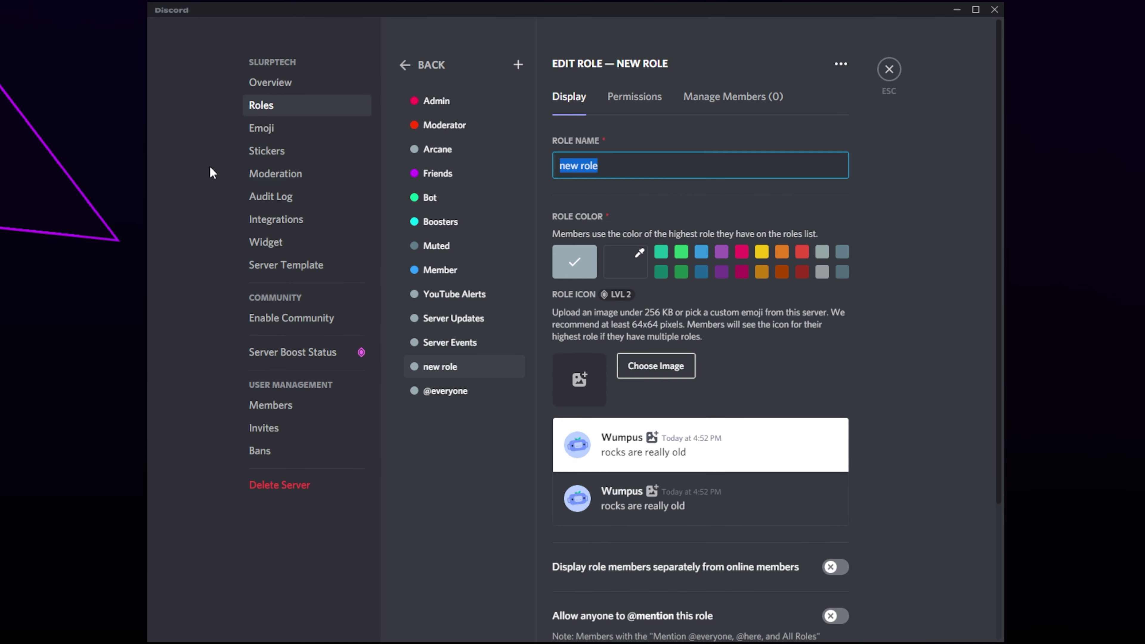
type("Level 10")
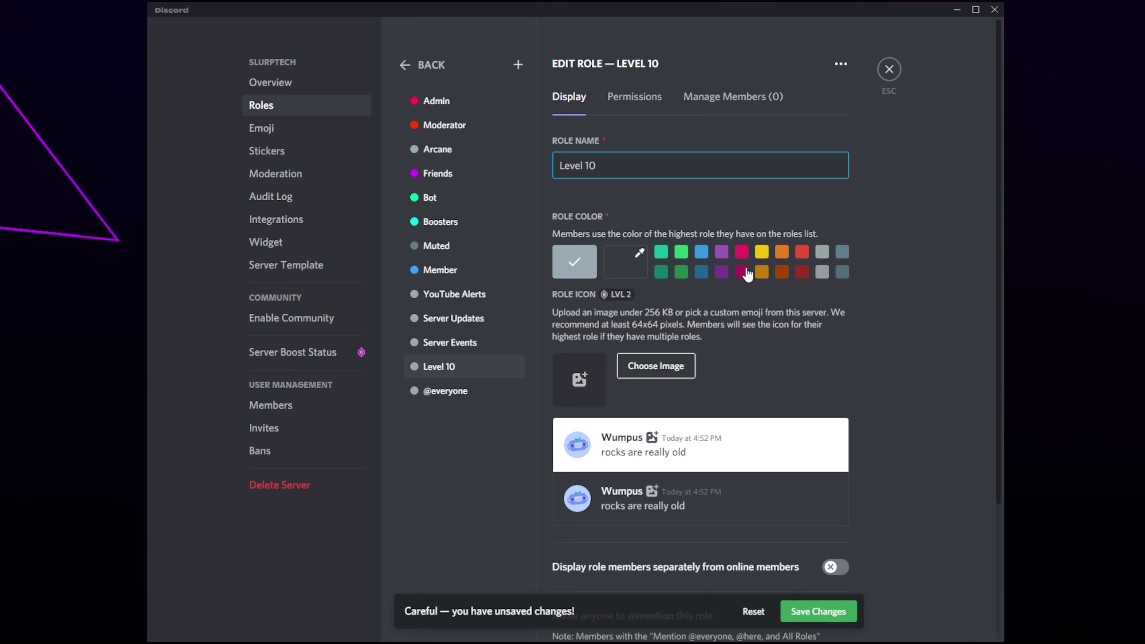
- Give the Level 10 role the custom color #0070ff
left_click(741, 274)
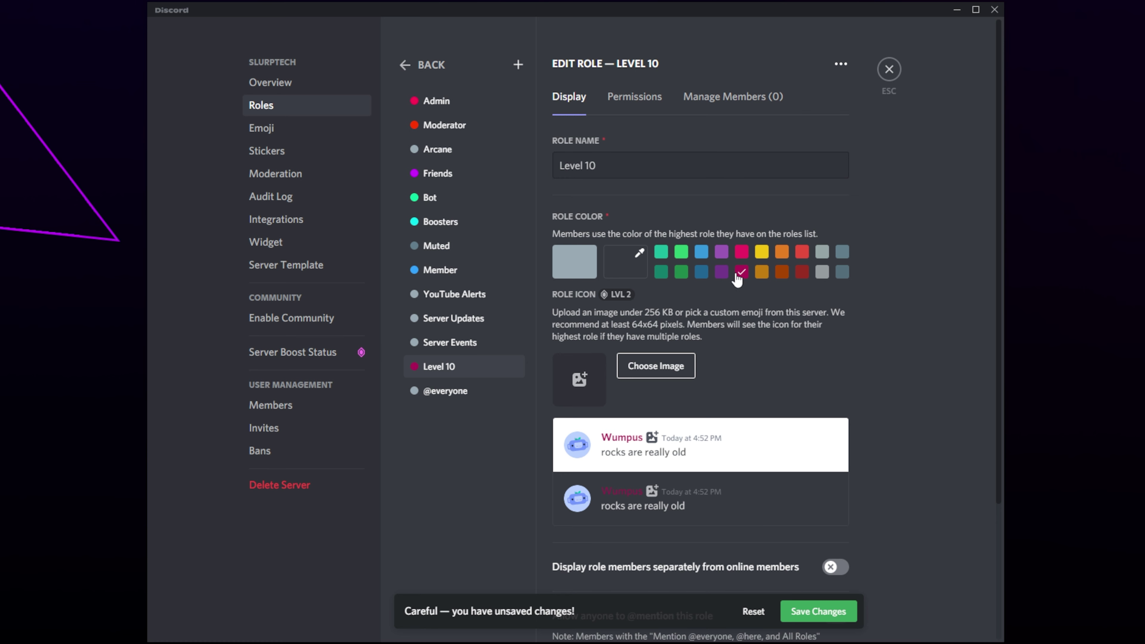
left_click(635, 266)
left_click_drag(758, 387, 604, 389)
type("#0070ff")
left_click(900, 346)
scroll(908, 342, "down", 3)
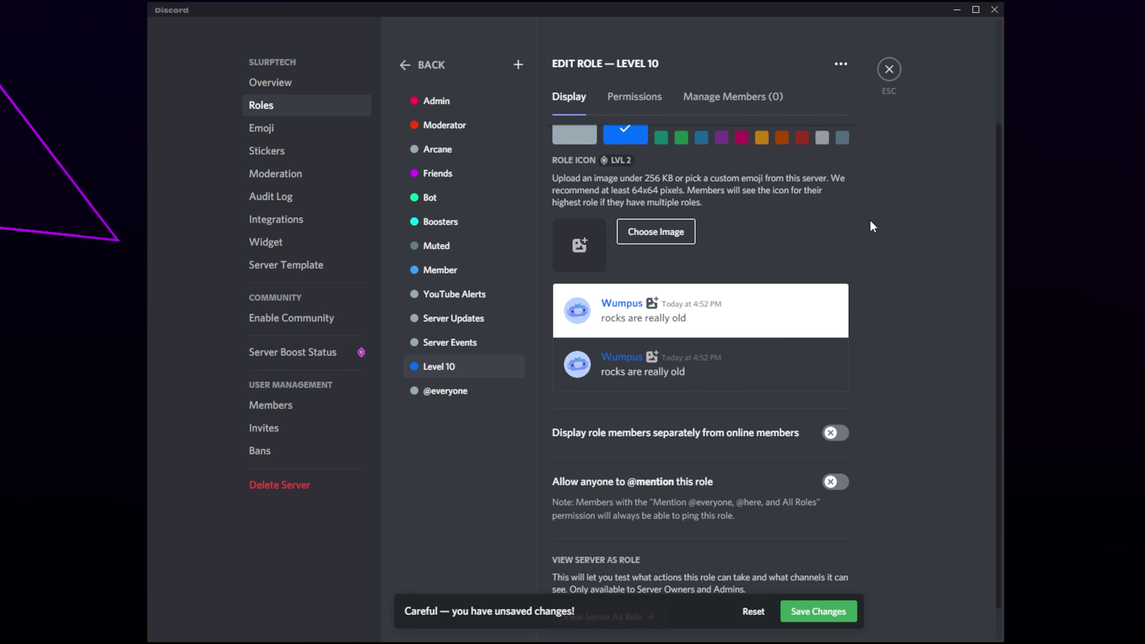
- Move the Level 10 role directly above Member in the role order, save the changes, and leave the role editor
left_click(645, 107)
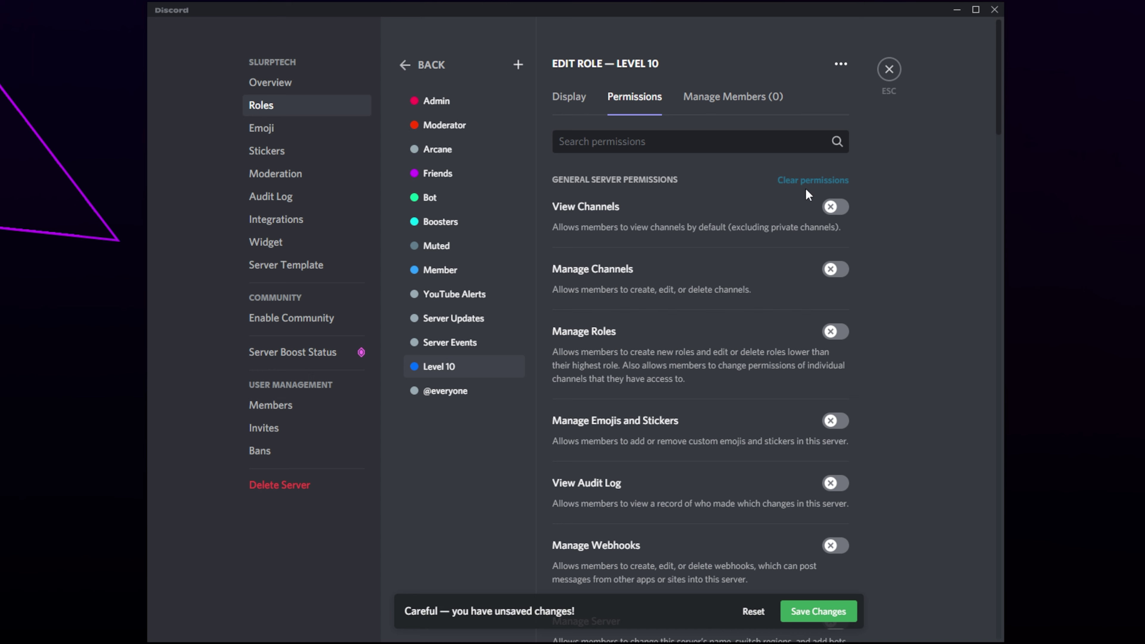
left_click_drag(450, 368, 455, 275)
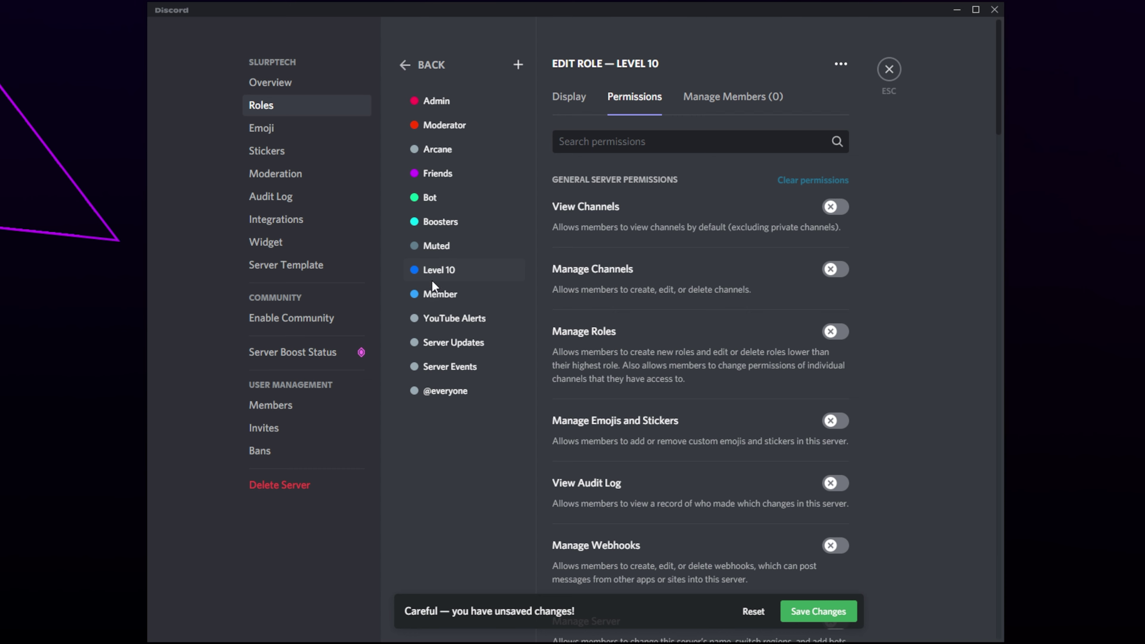
left_click(819, 612)
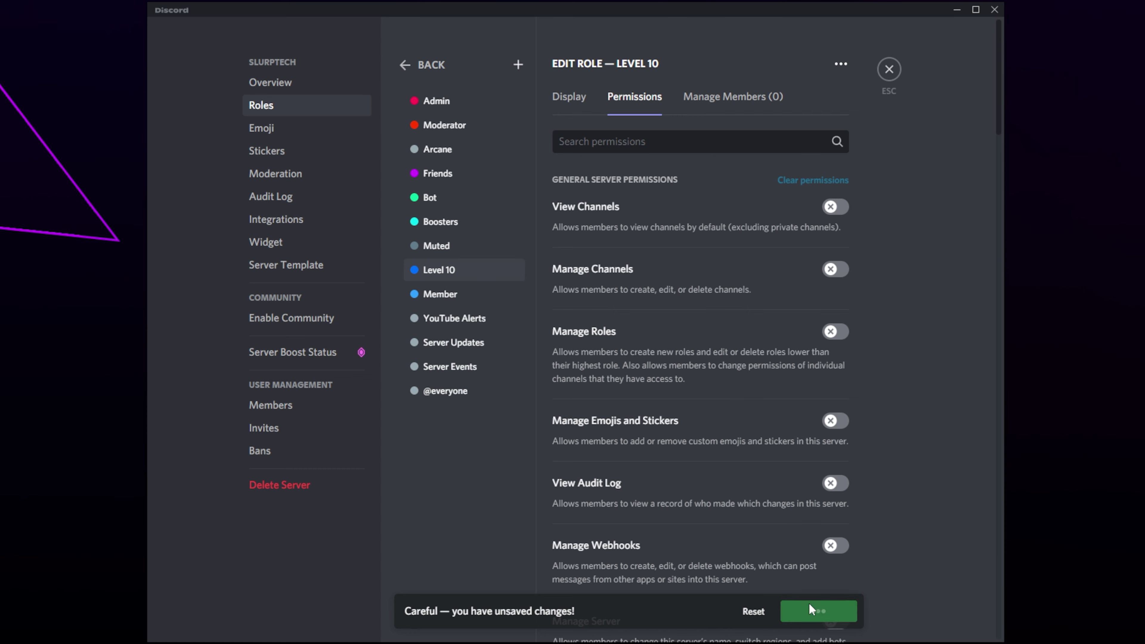
left_click(423, 67)
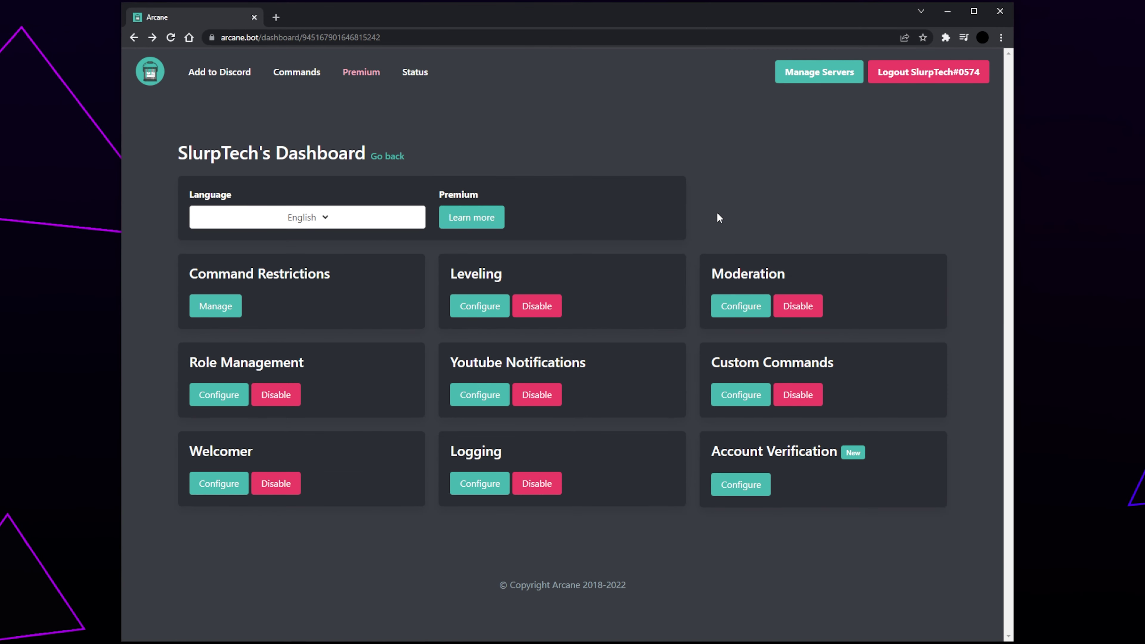
- Switch to the Arcane dashboard, open the Leveling configuration, and set the levelup message channel to #levels
left_click(475, 309)
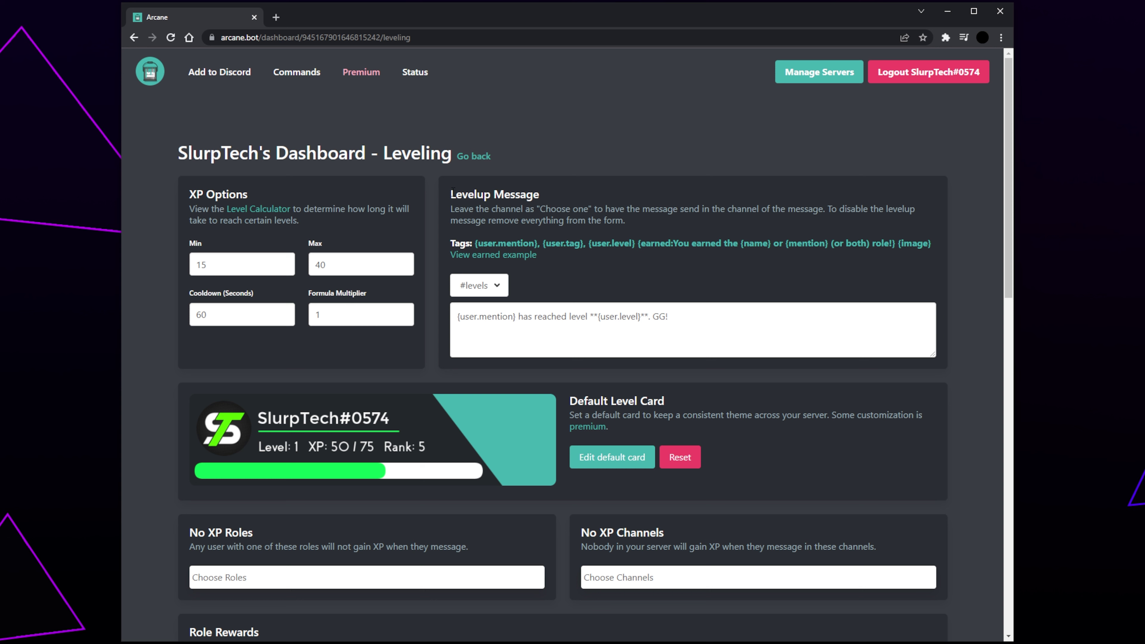
left_click(488, 287)
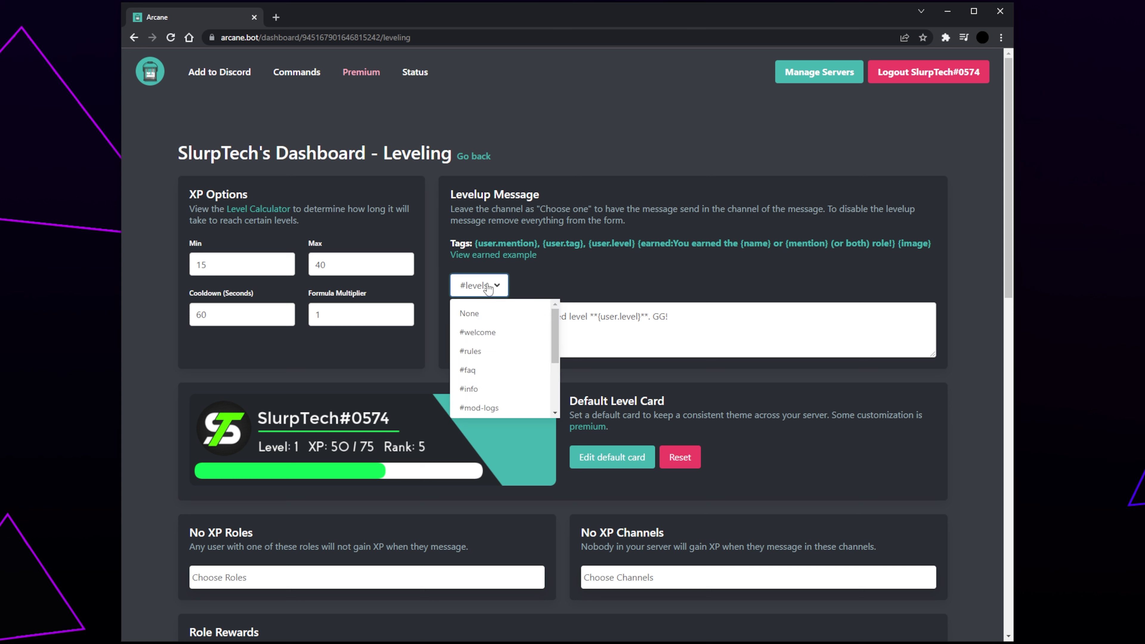
scroll(496, 356, "down", 3)
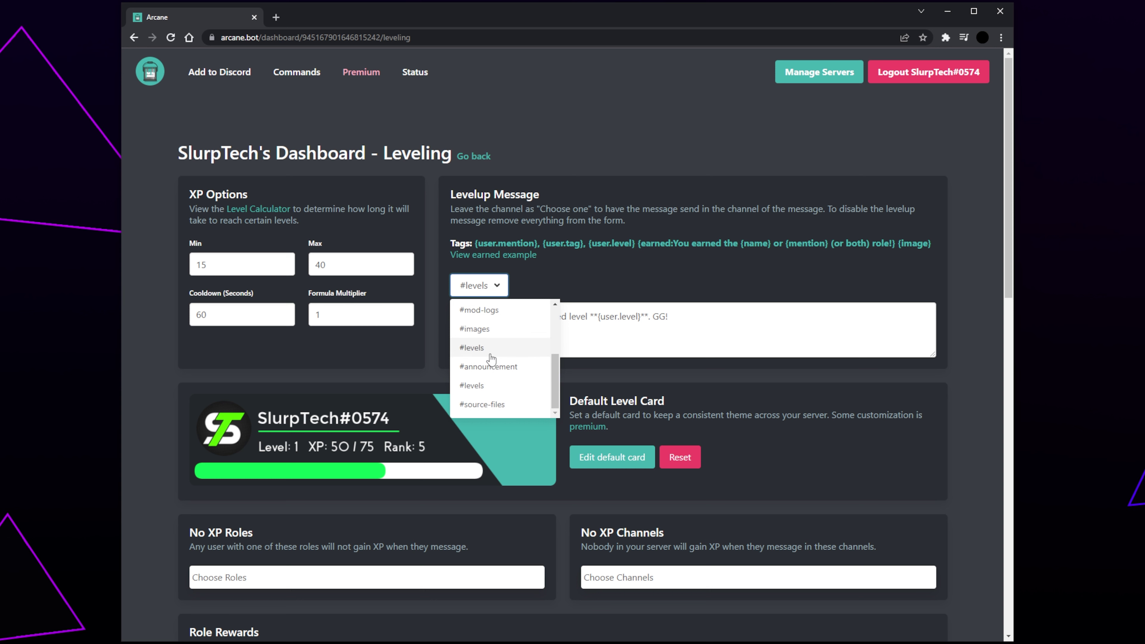
left_click(488, 352)
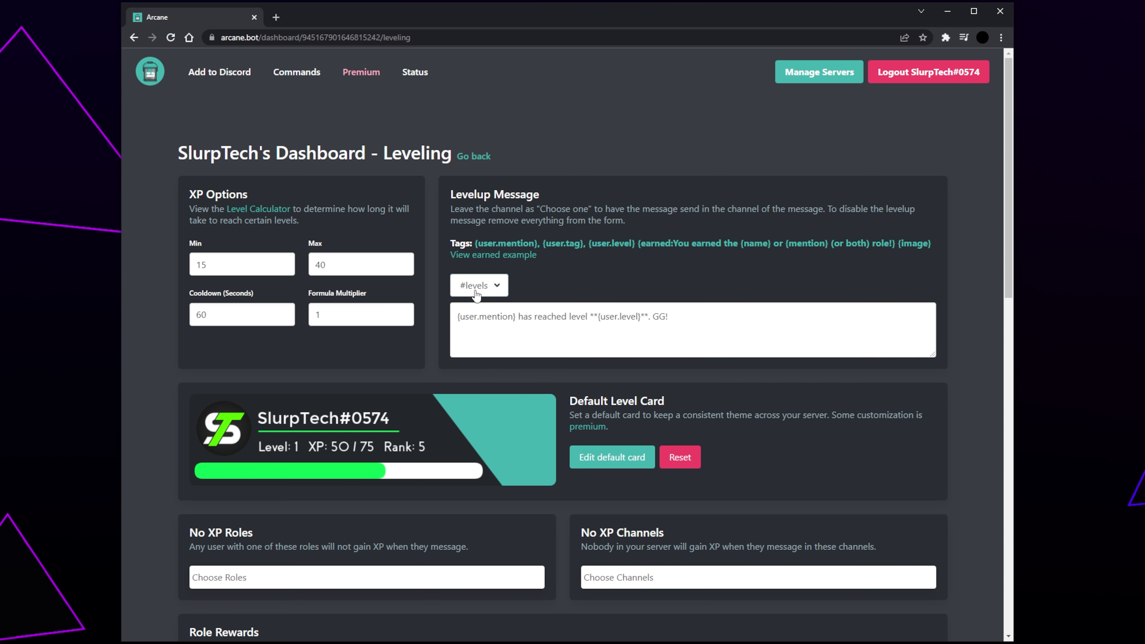
- Clear the levelup message channel by choosing None, and reselect #levels as the channel
left_click(487, 288)
scroll(487, 325, "up", 5)
left_click(481, 305)
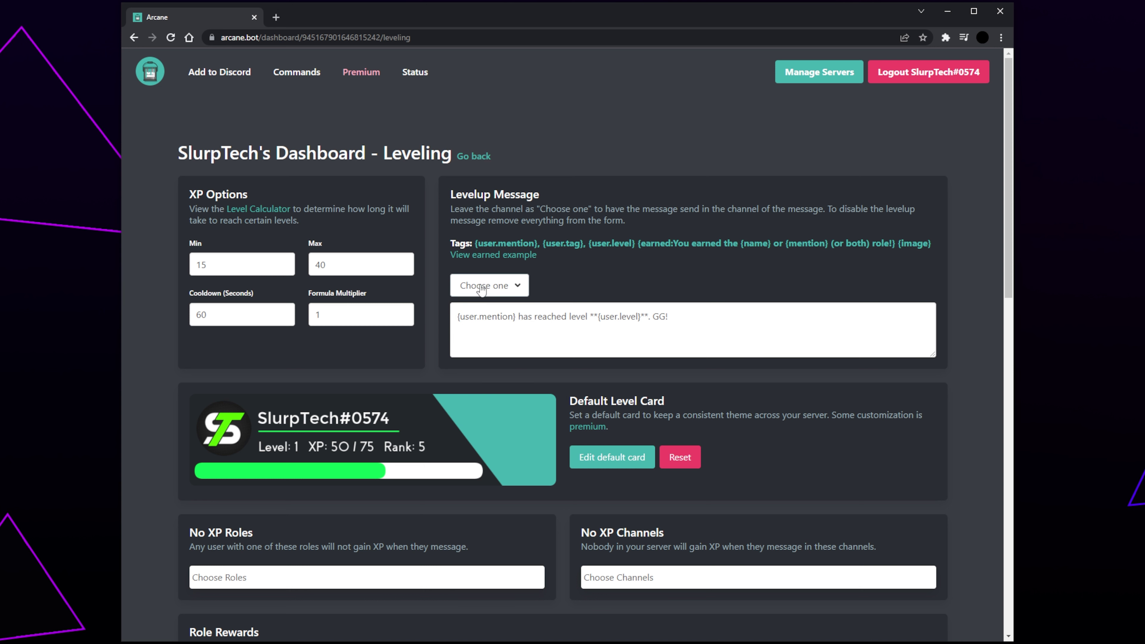
left_click(511, 289)
scroll(487, 343, "down", 3)
left_click(491, 349)
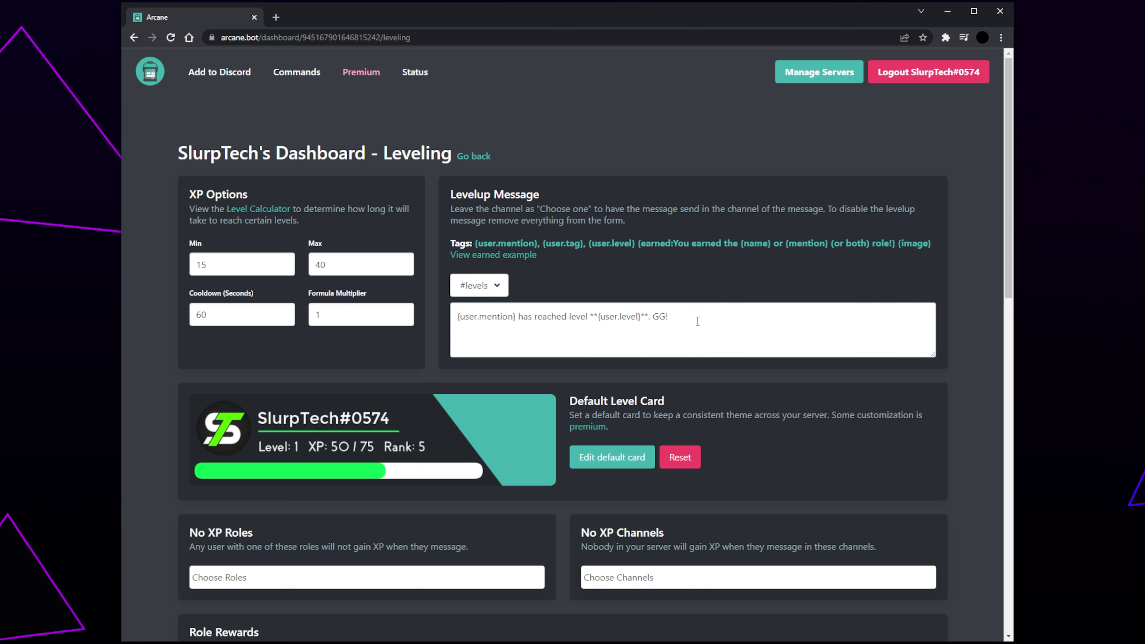
- Examine the {user.mention} and {user.level} tags used in the levelup message text
left_click(721, 323)
left_click_drag(457, 317, 518, 323)
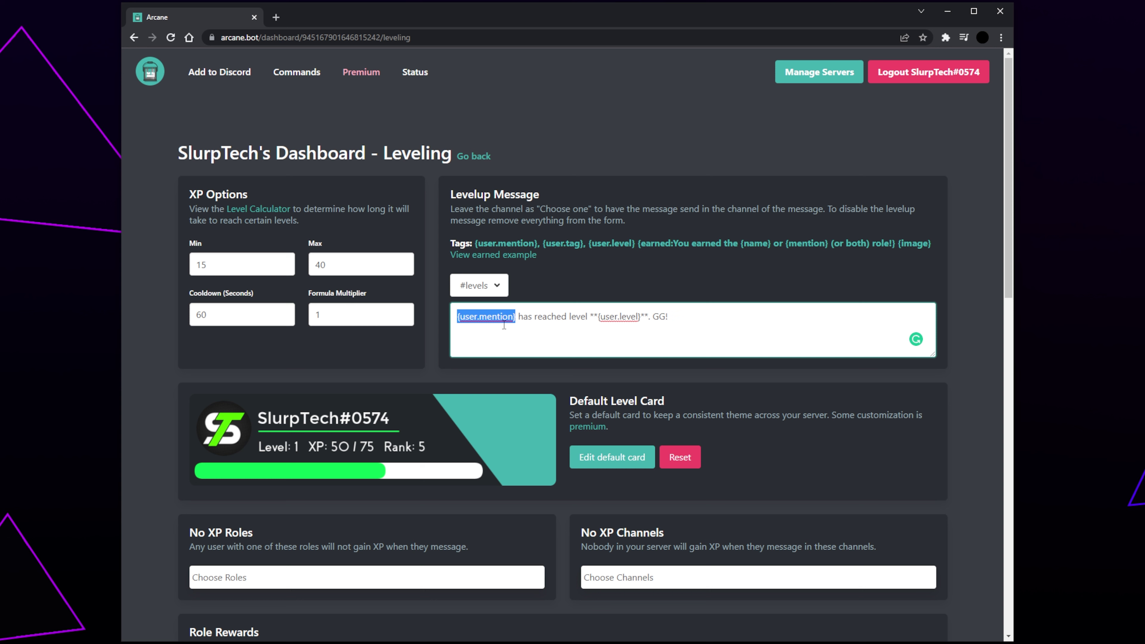
left_click_drag(598, 317, 642, 318)
left_click(671, 326)
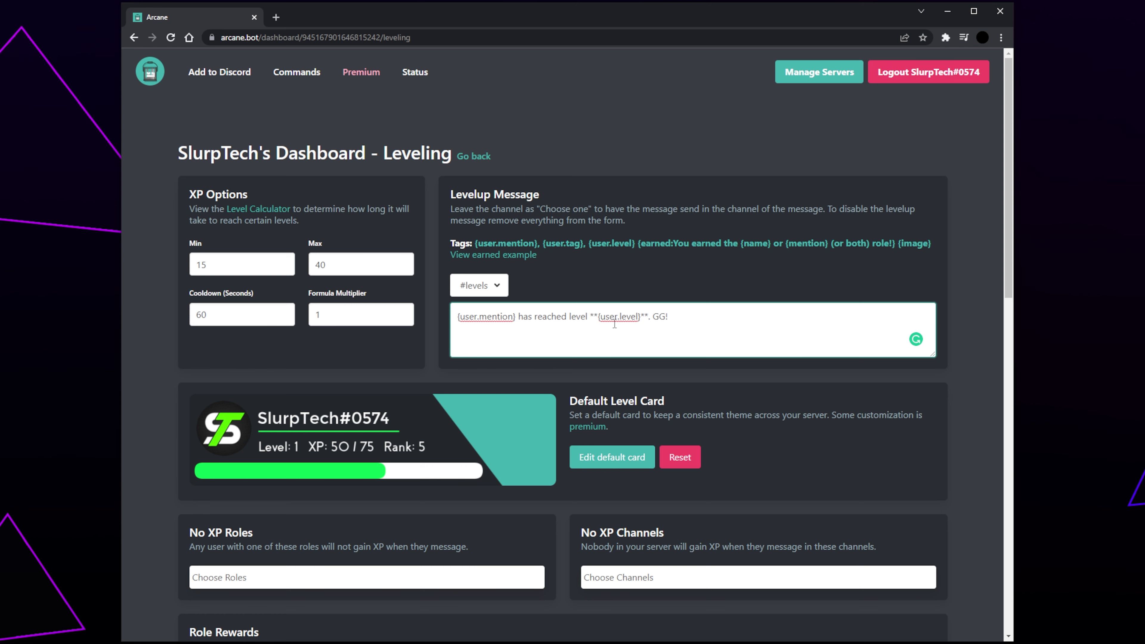
- Open the default level card's color and background settings and save them
scroll(613, 324, "down", 4)
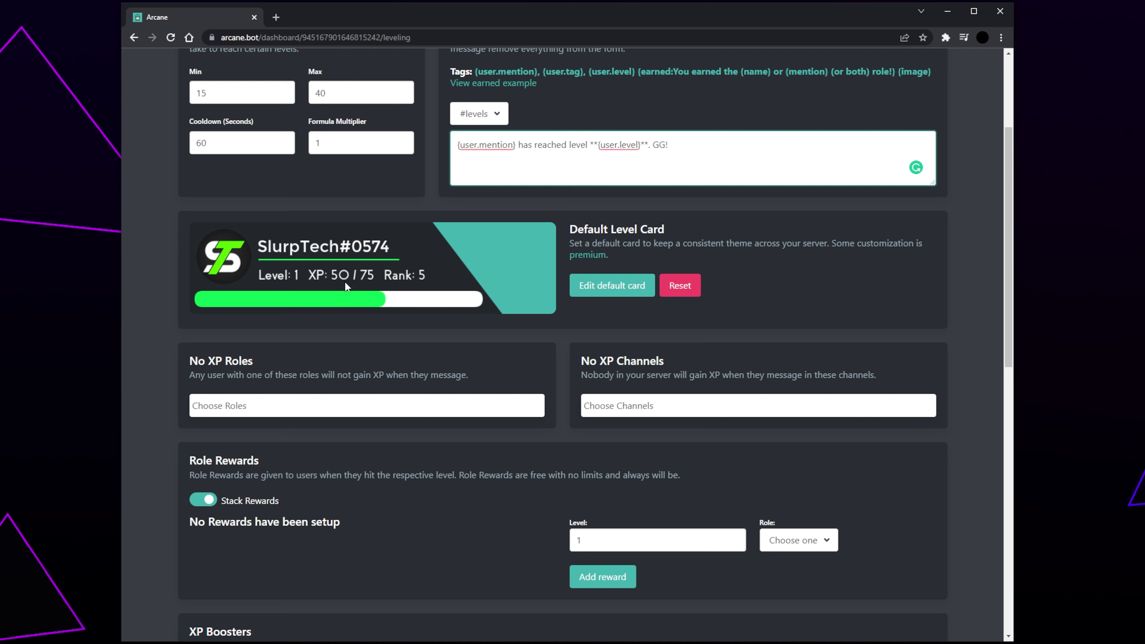
left_click(613, 289)
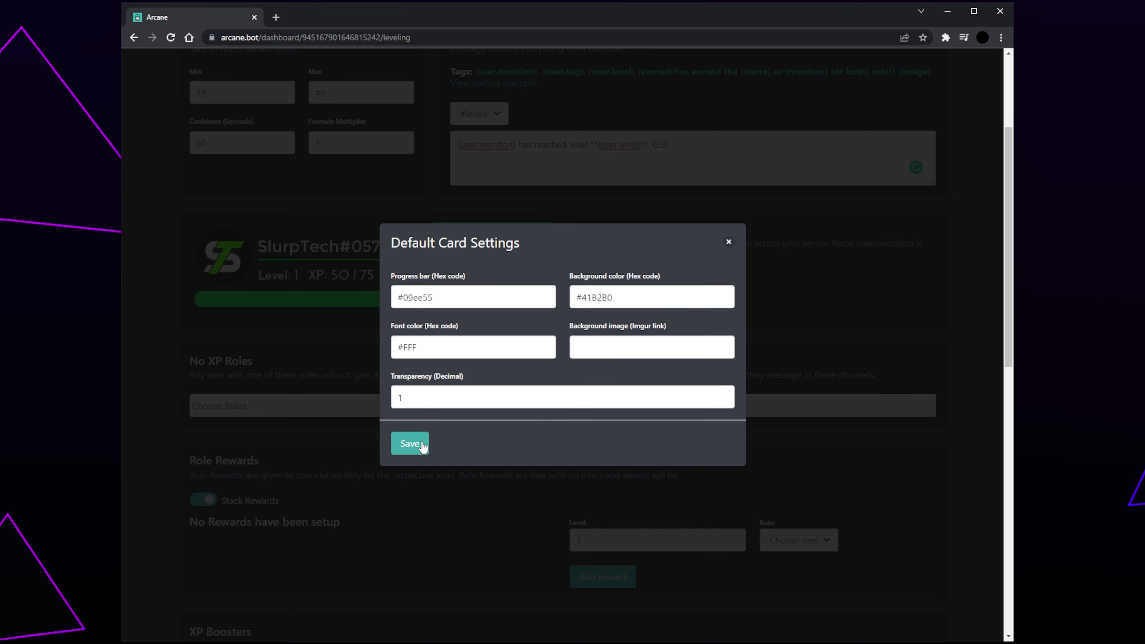
left_click(422, 443)
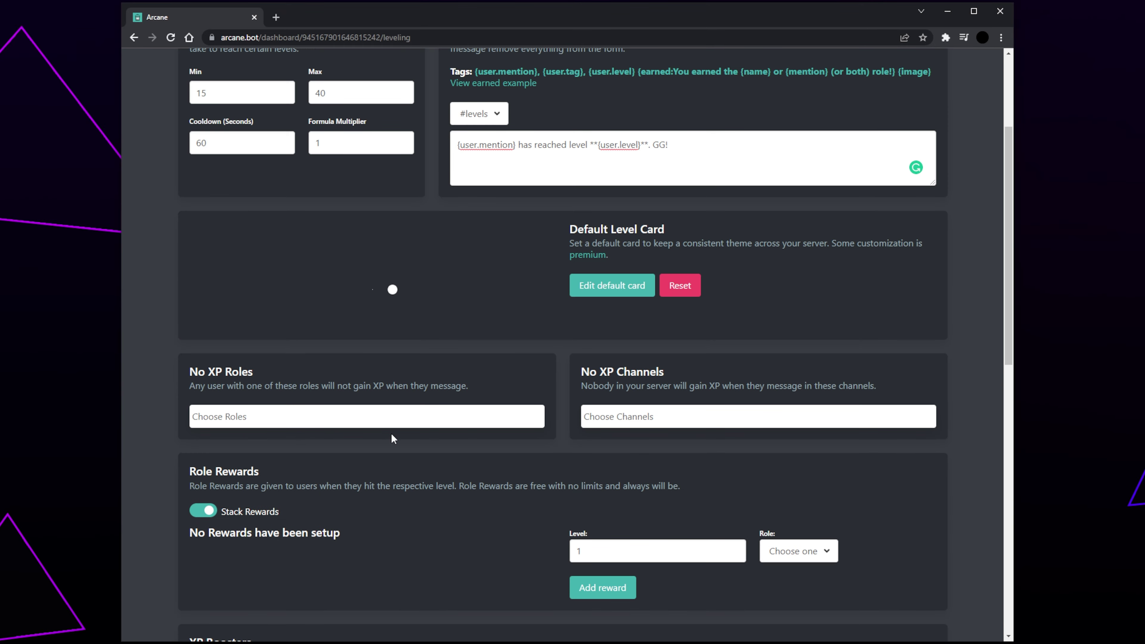
- Exclude the Admin, Moderator and Muted roles from gaining XP
left_click(386, 414)
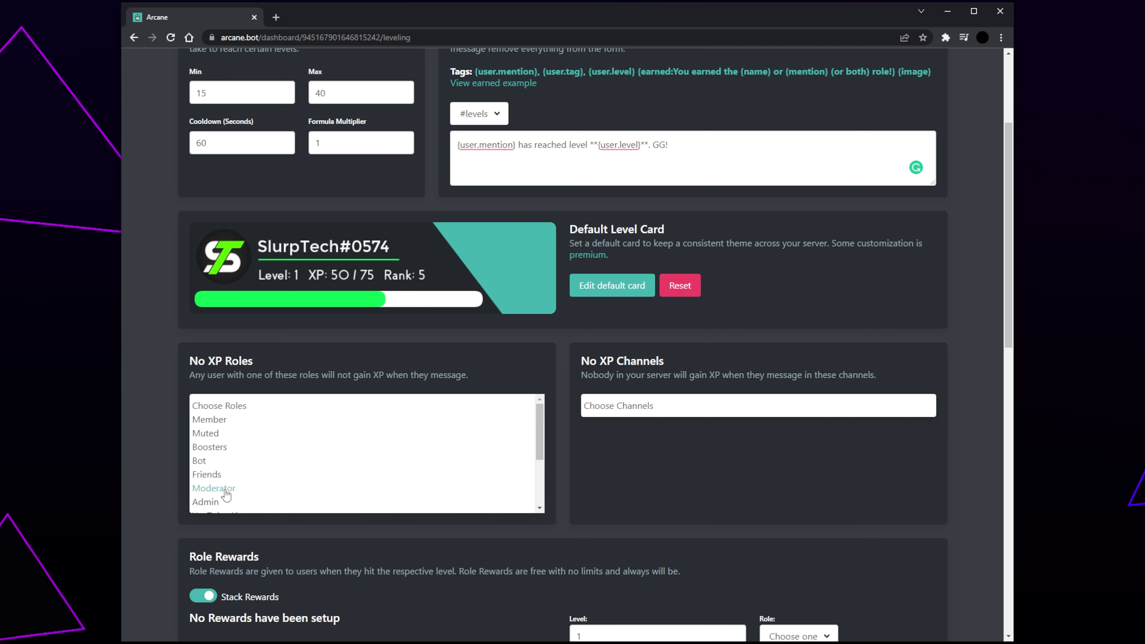
left_click(207, 502)
left_click(217, 491)
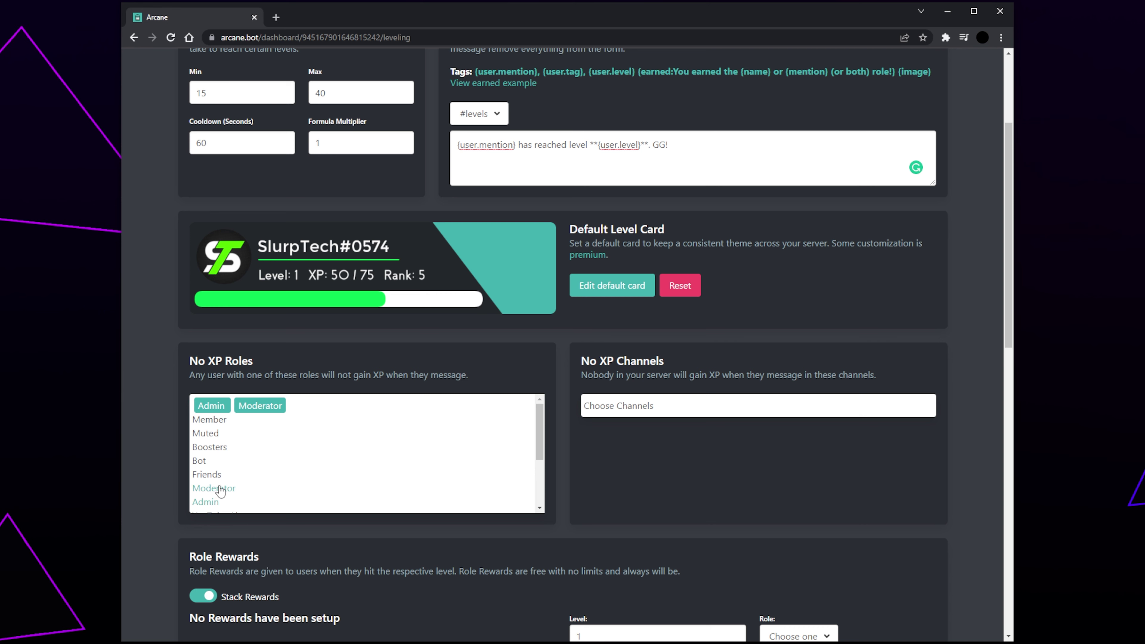
left_click(217, 434)
left_click(578, 455)
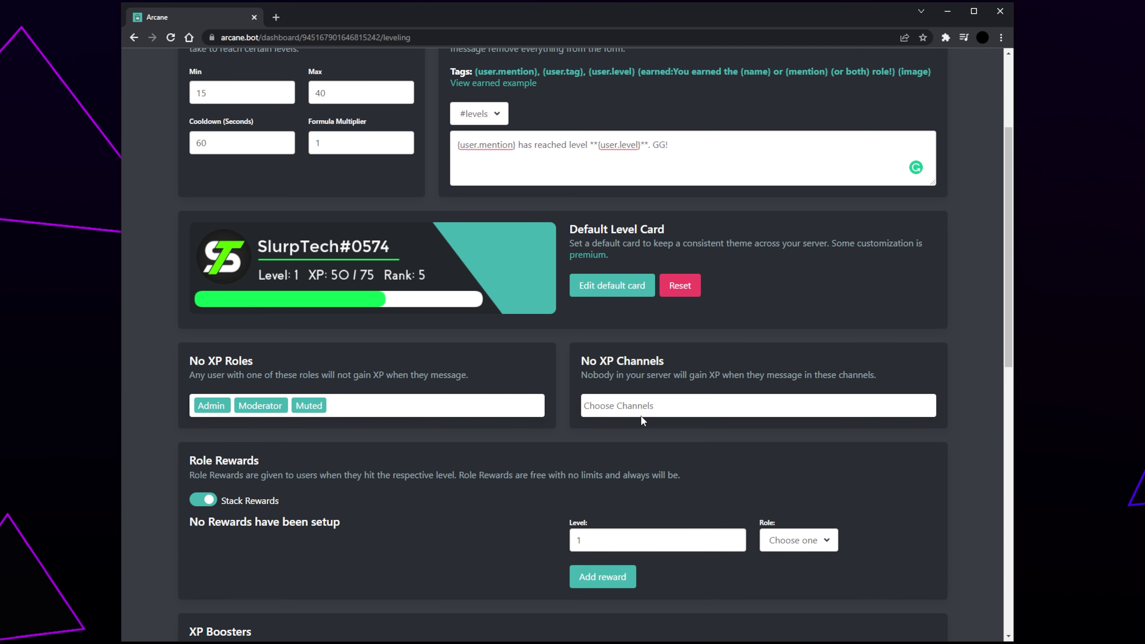
- Add mod-logs to the channels where members gain no XP
left_click(648, 407)
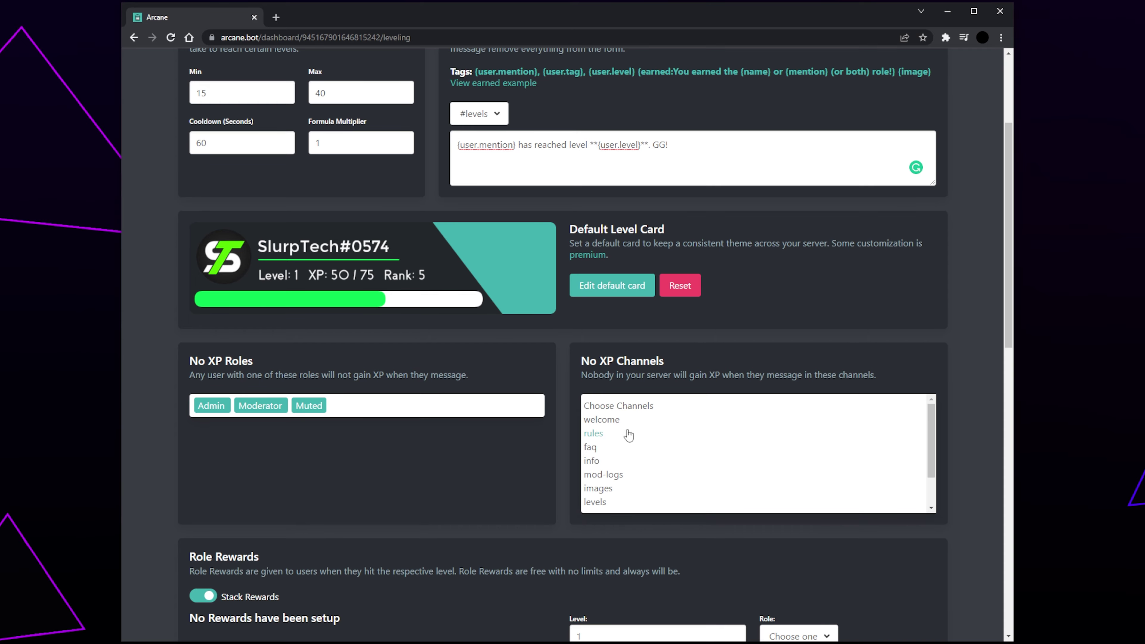
left_click(614, 475)
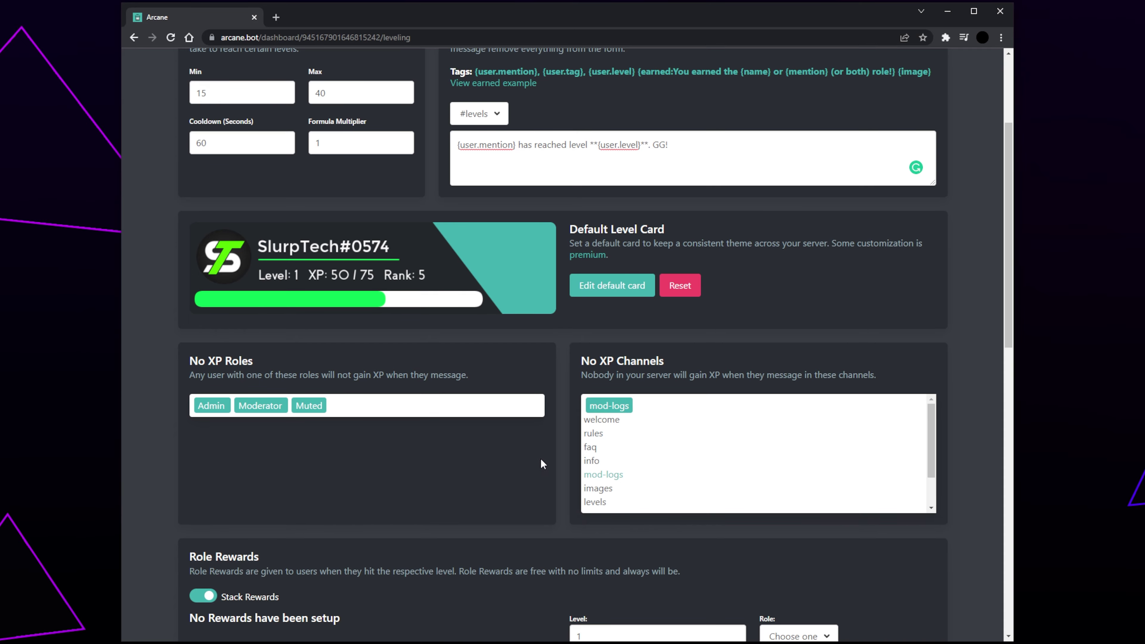
left_click(554, 457)
- Add a role reward that gives the Level 5 role on reaching level 5
scroll(599, 449, "down", 5)
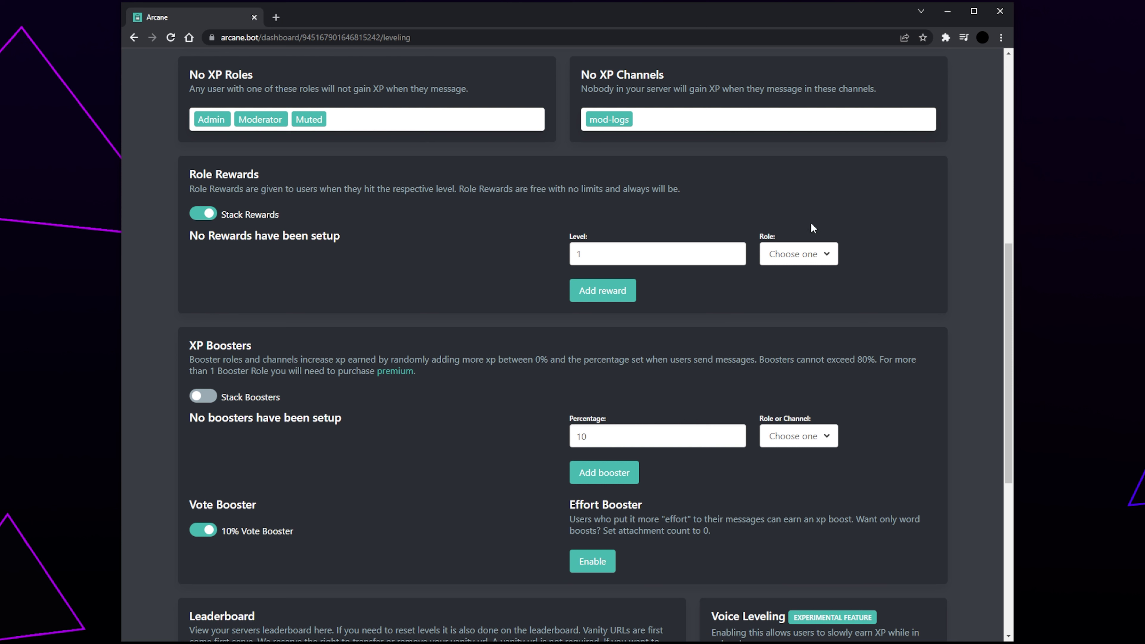
left_click(798, 260)
scroll(807, 307, "down", 3)
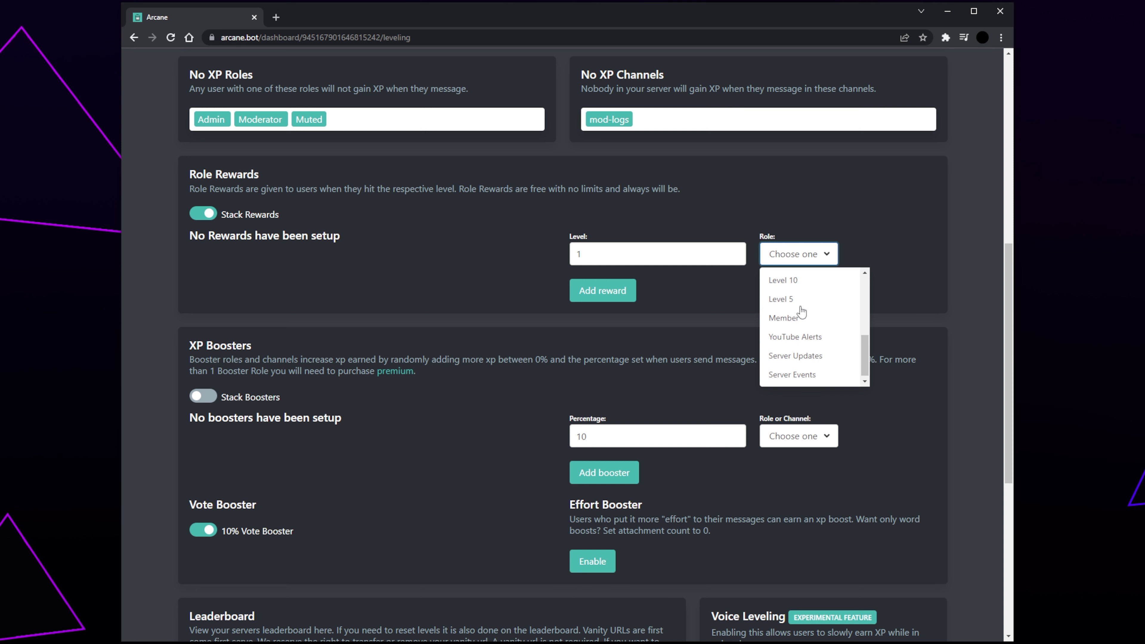
left_click(804, 300)
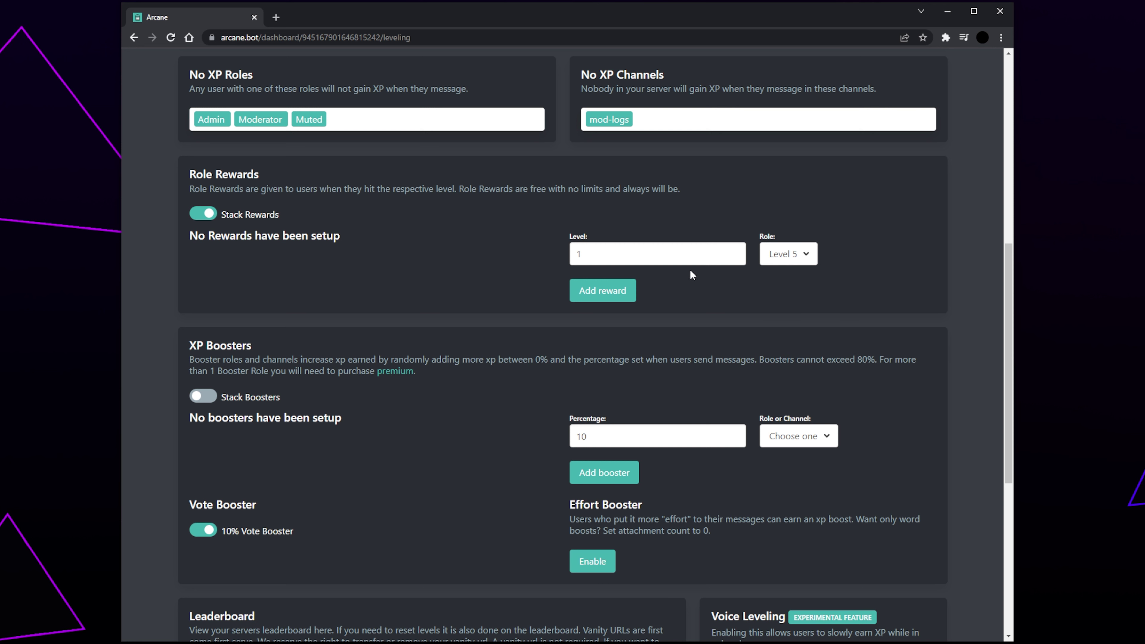
left_click(622, 249)
key("BackSpace")
type("5")
left_click(699, 285)
left_click(605, 297)
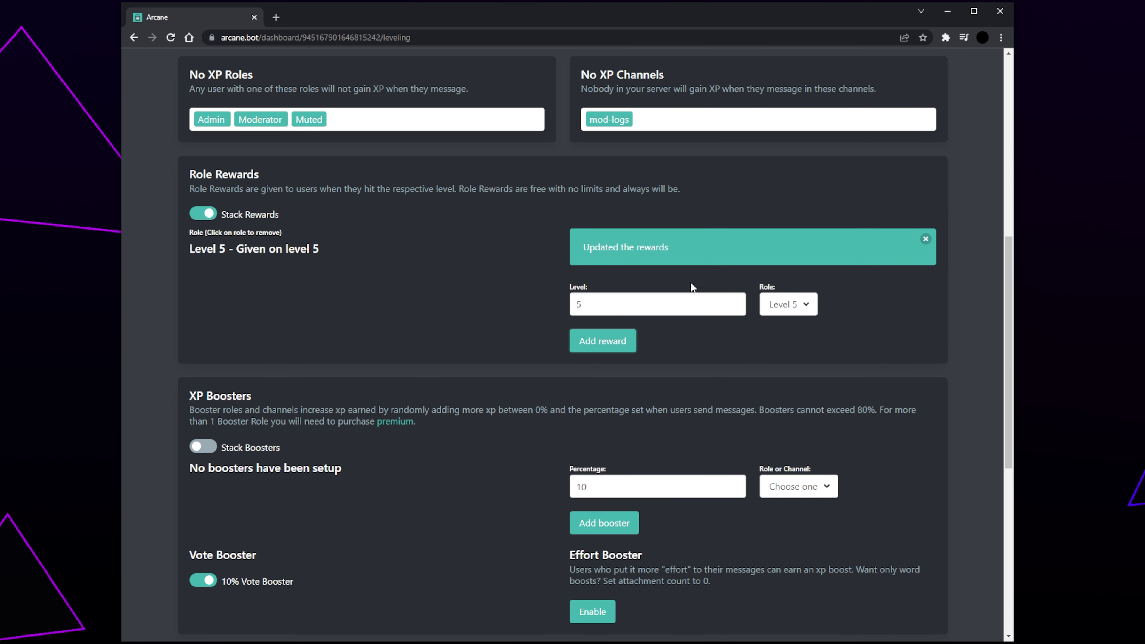
- Add a role reward that gives the Level 10 role on reaching level 10
left_click(785, 307)
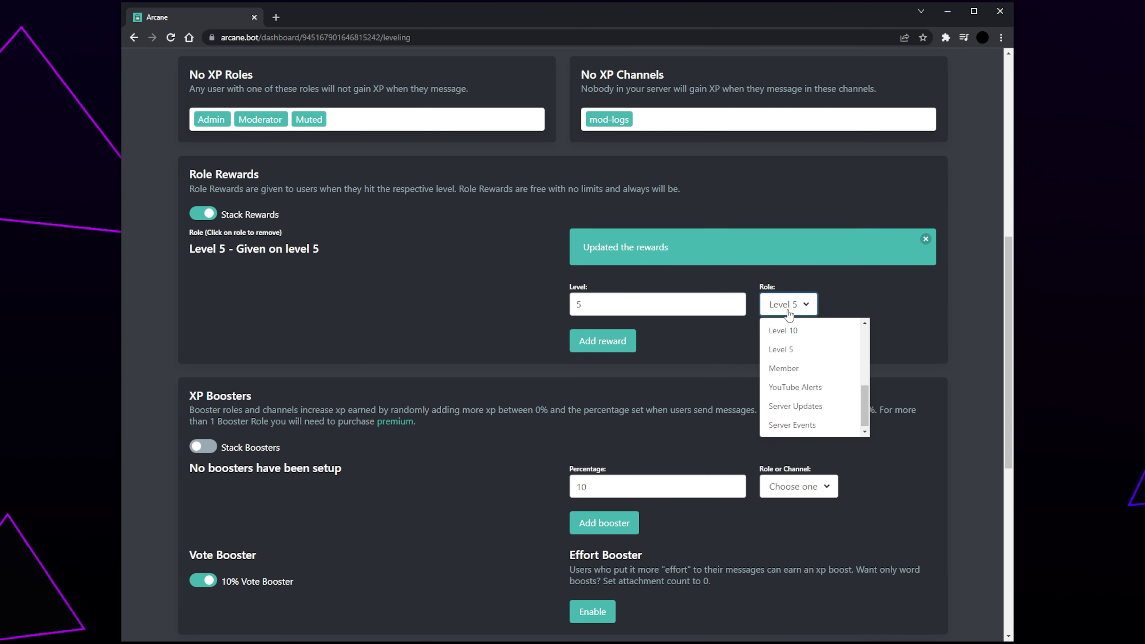
left_click(808, 328)
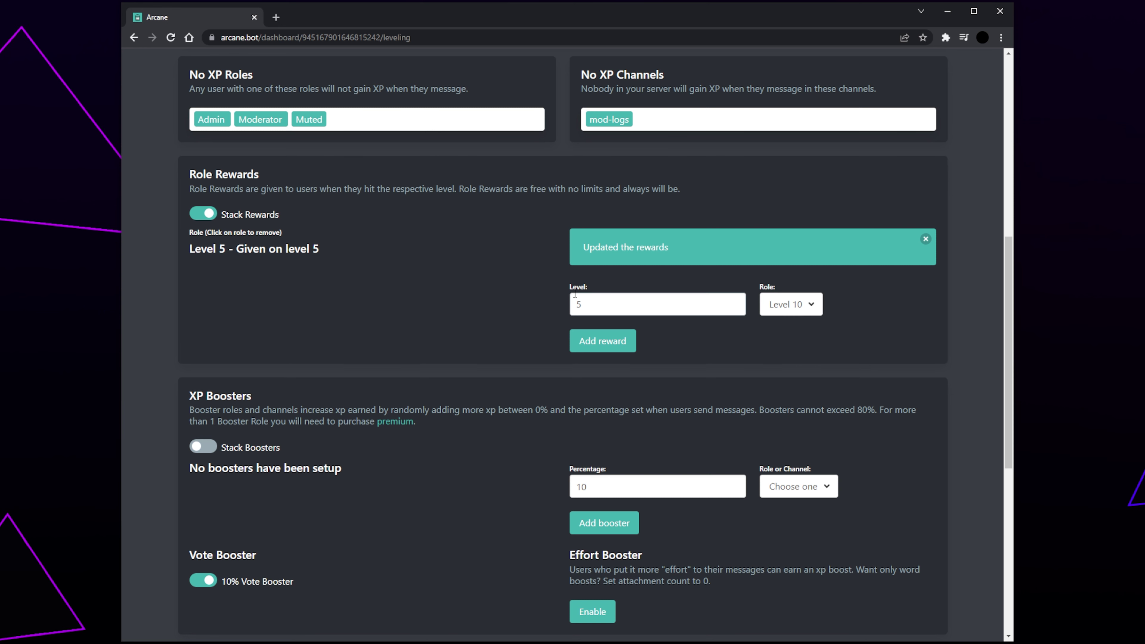
left_click(586, 297)
key("BackSpace")
type("10")
left_click(631, 350)
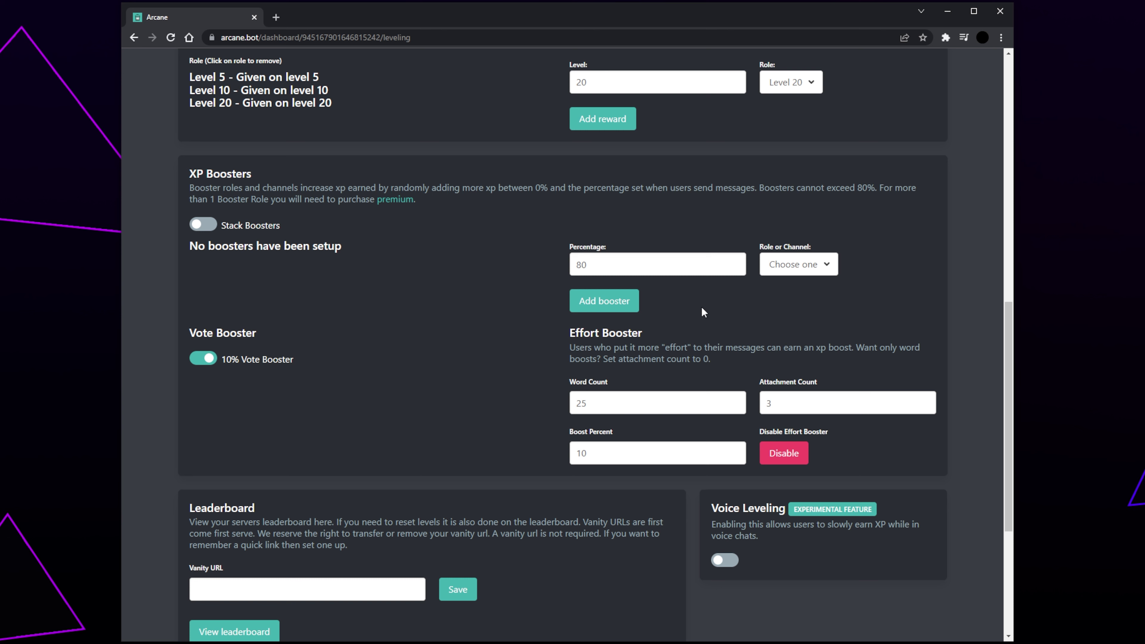
- Add an XP booster of 80 percent for the Member role
left_click(803, 271)
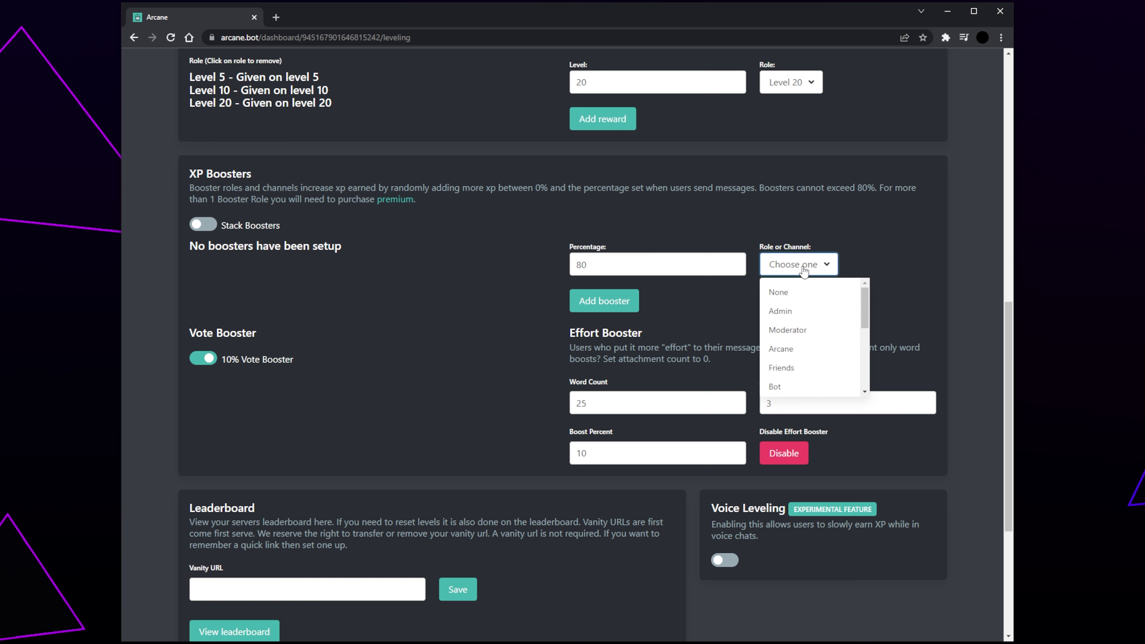
scroll(809, 325, "down", 3)
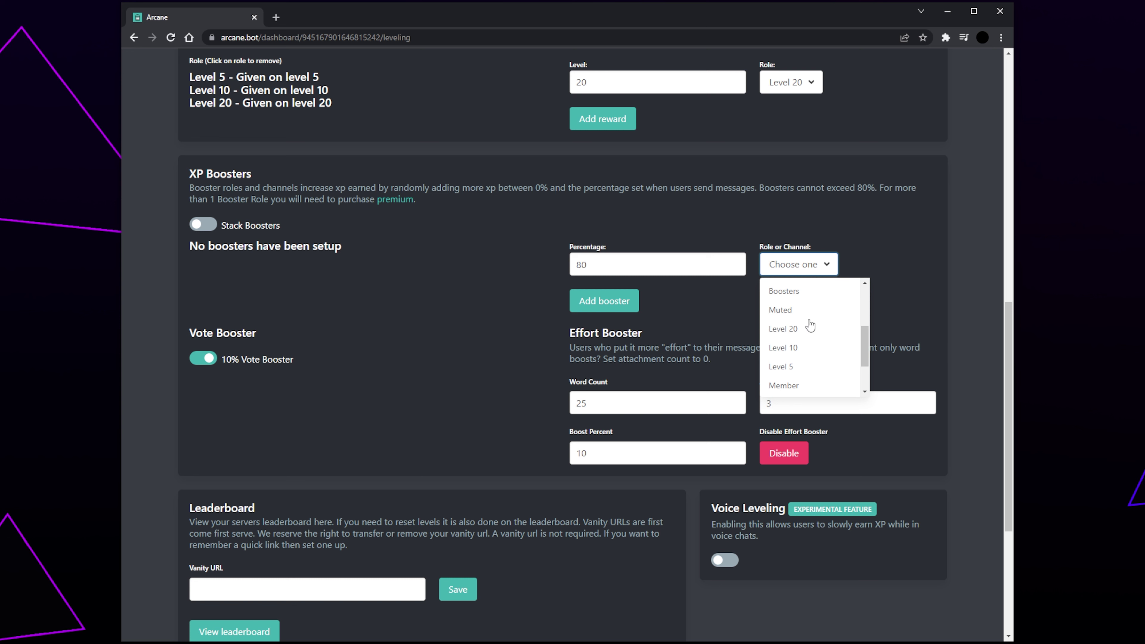
left_click(798, 384)
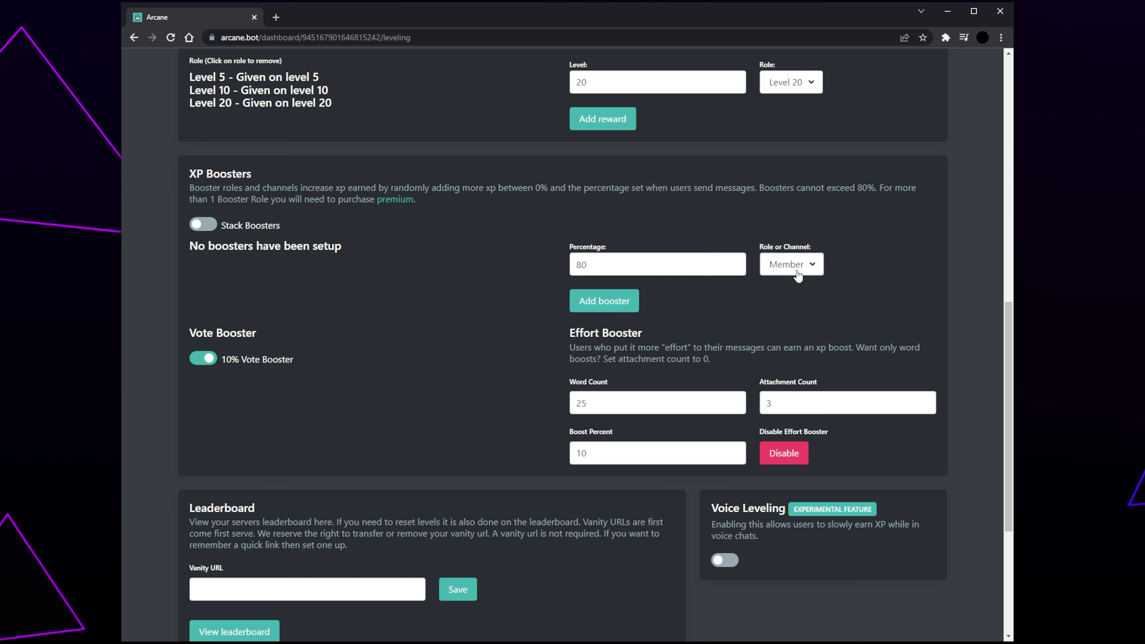
left_click(690, 265)
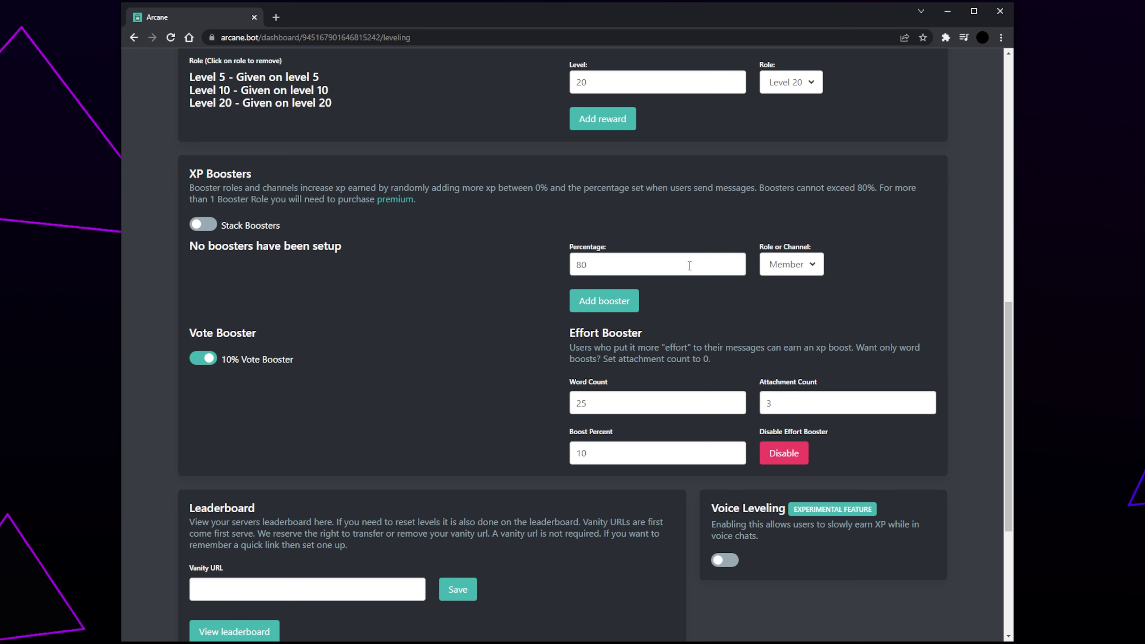
left_click(629, 262)
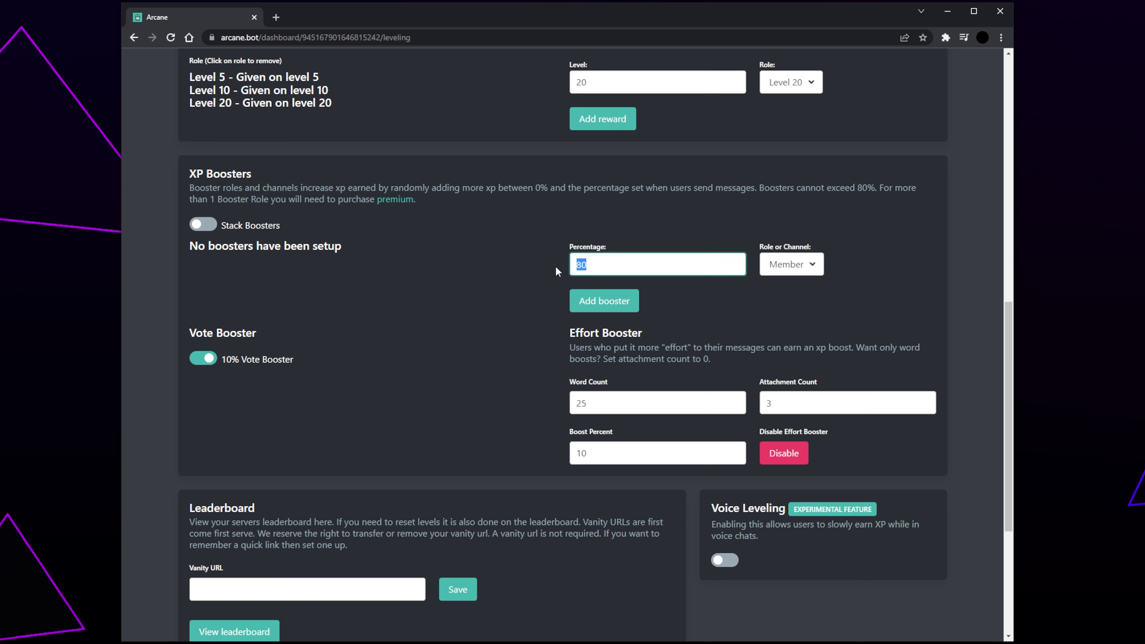
left_click(602, 310)
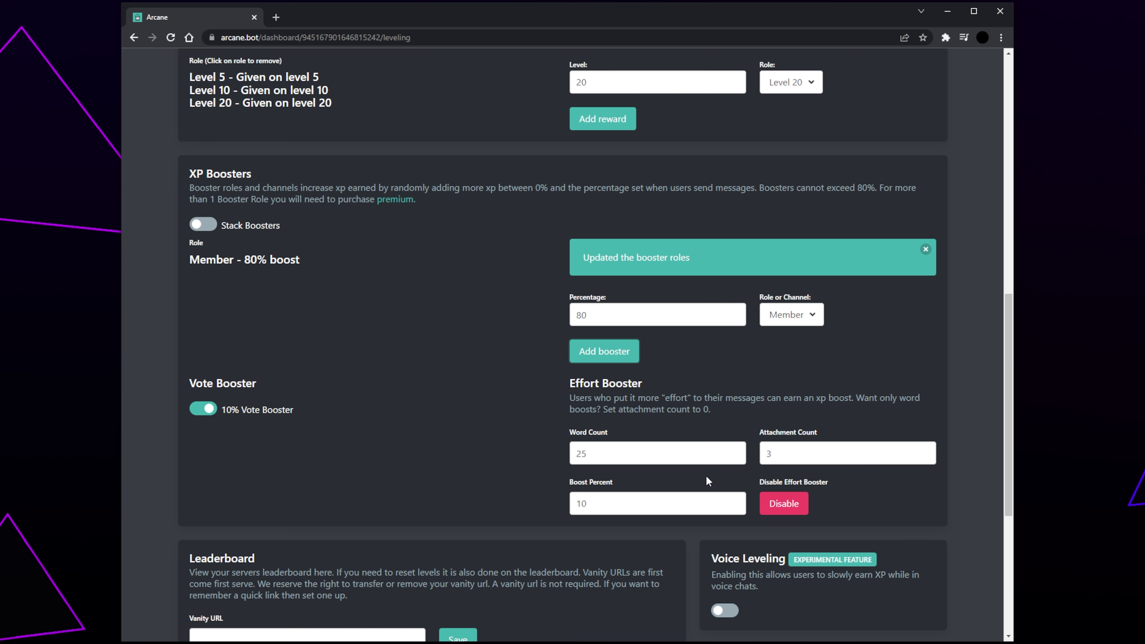
- Configure the effort booster with a word count of 5, an attachment count of 0 and a boost of 30 percent
double_click(628, 453)
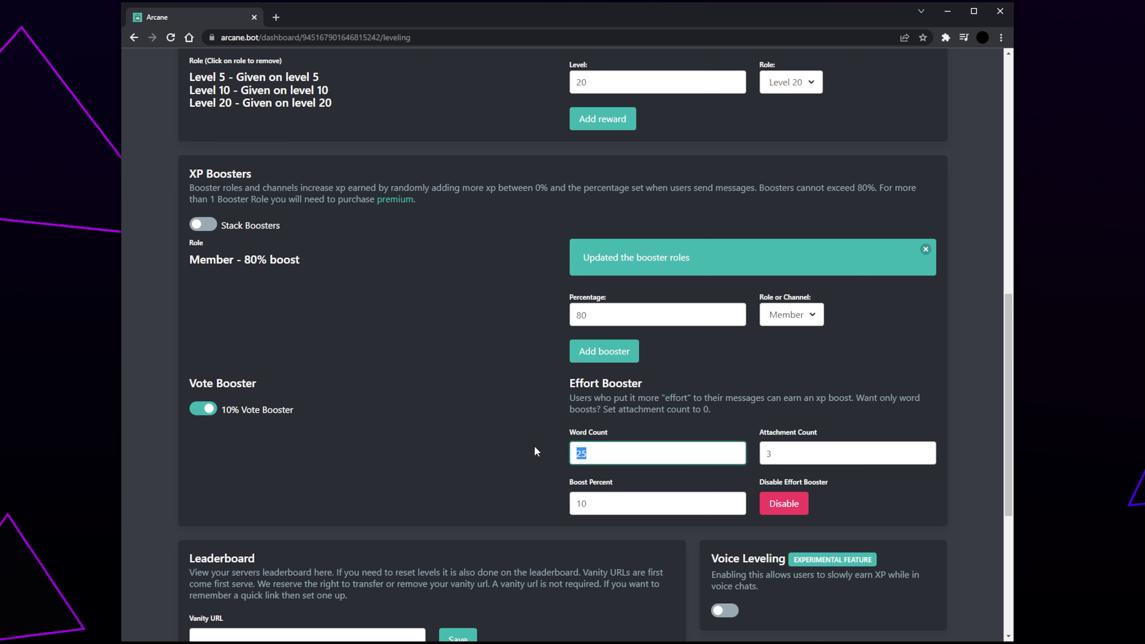
type("5")
key("Tab")
type("0")
left_click(700, 419)
left_click_drag(599, 504, 504, 493)
type("30")
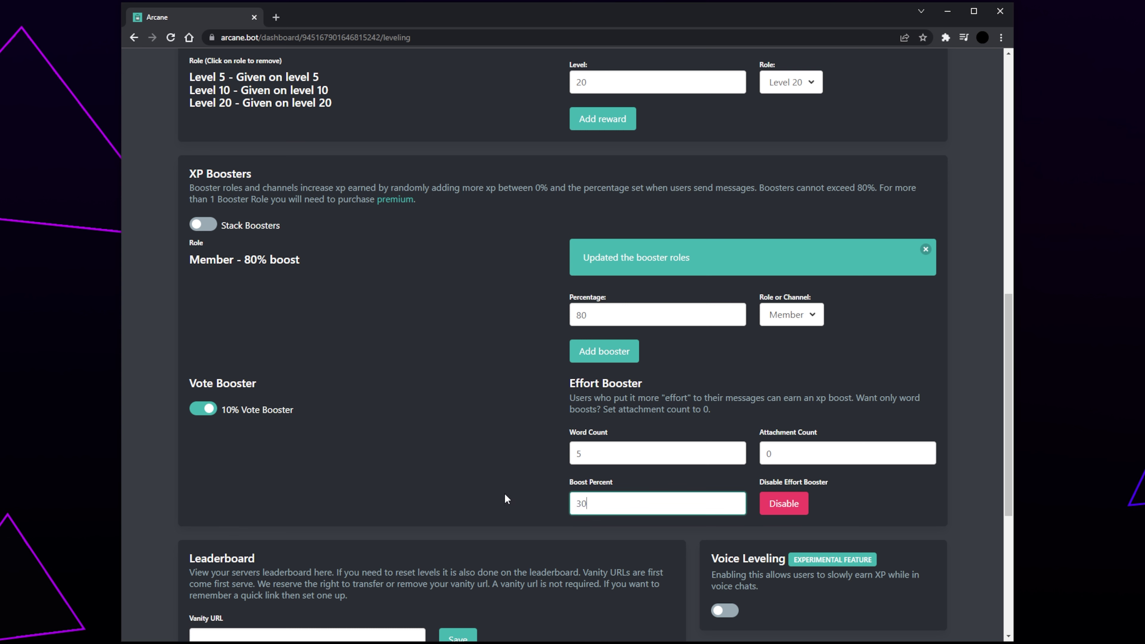
left_click(505, 445)
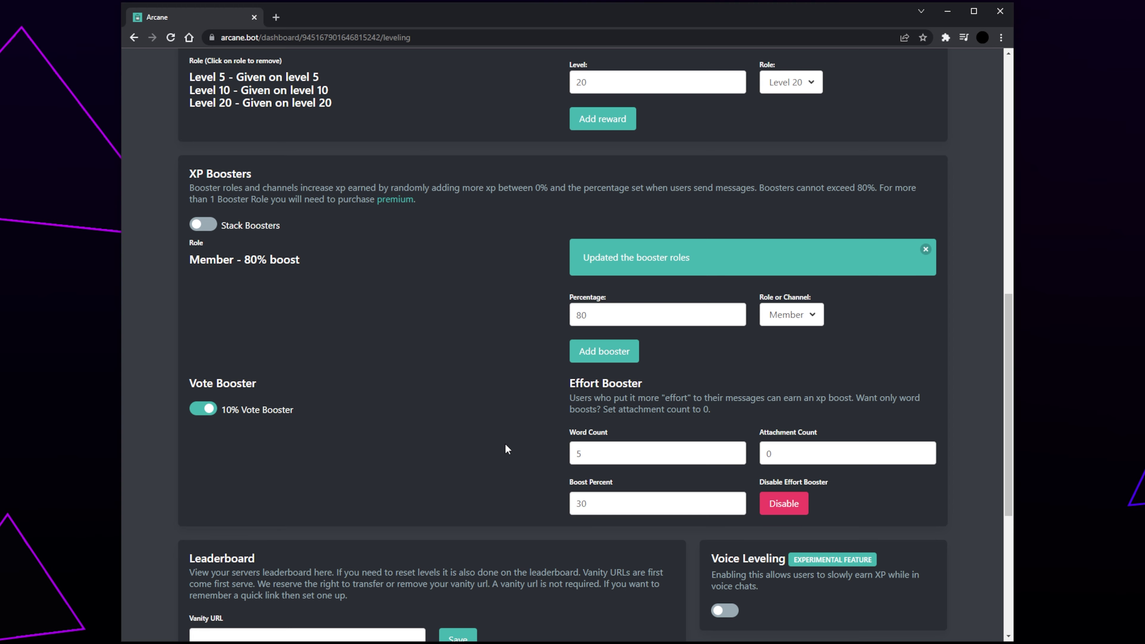
- Set the leaderboard's vanity URL to ST-Server and save it
scroll(506, 445, "down", 6)
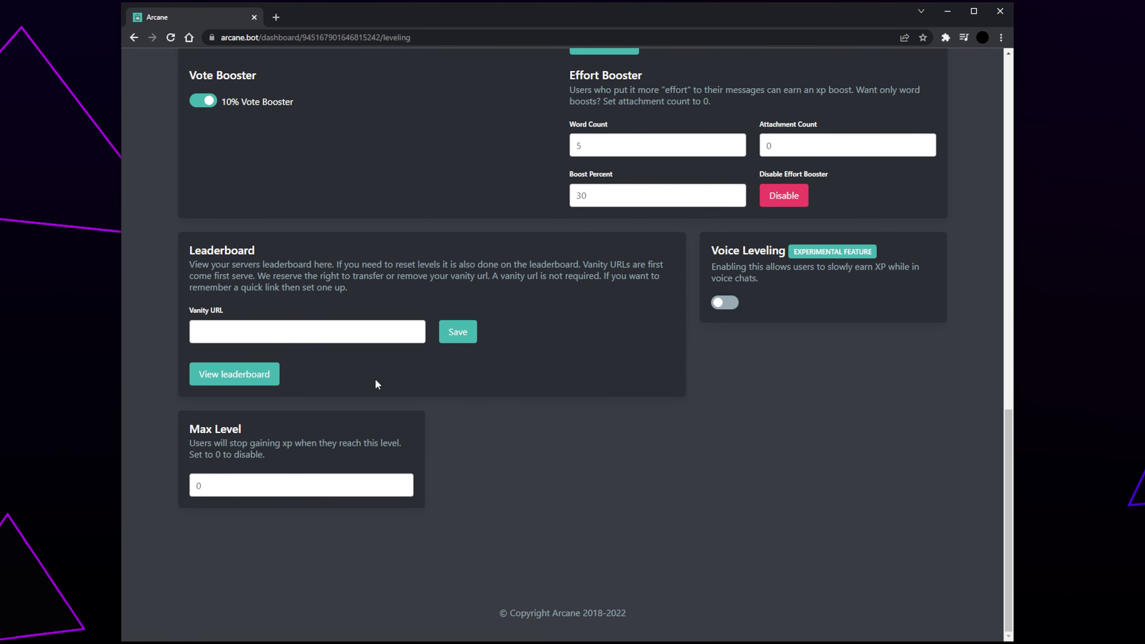
left_click(269, 331)
left_click(296, 337)
type("ST Server")
left_click(467, 336)
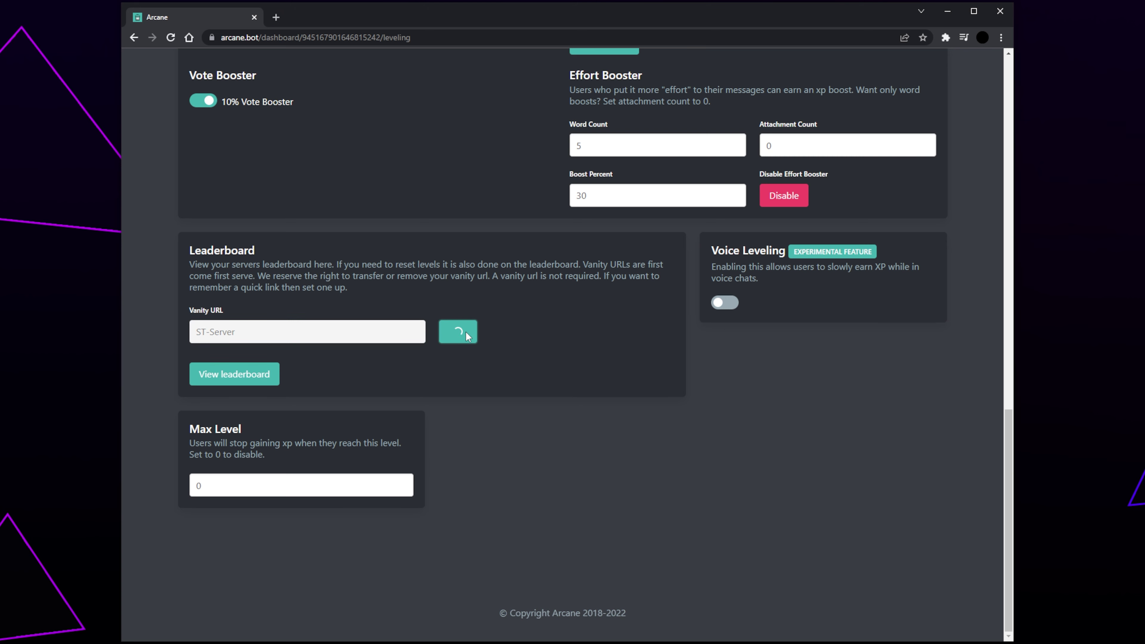
- View the server leaderboard, and return to the leveling settings to check the Max Level option
left_click(263, 376)
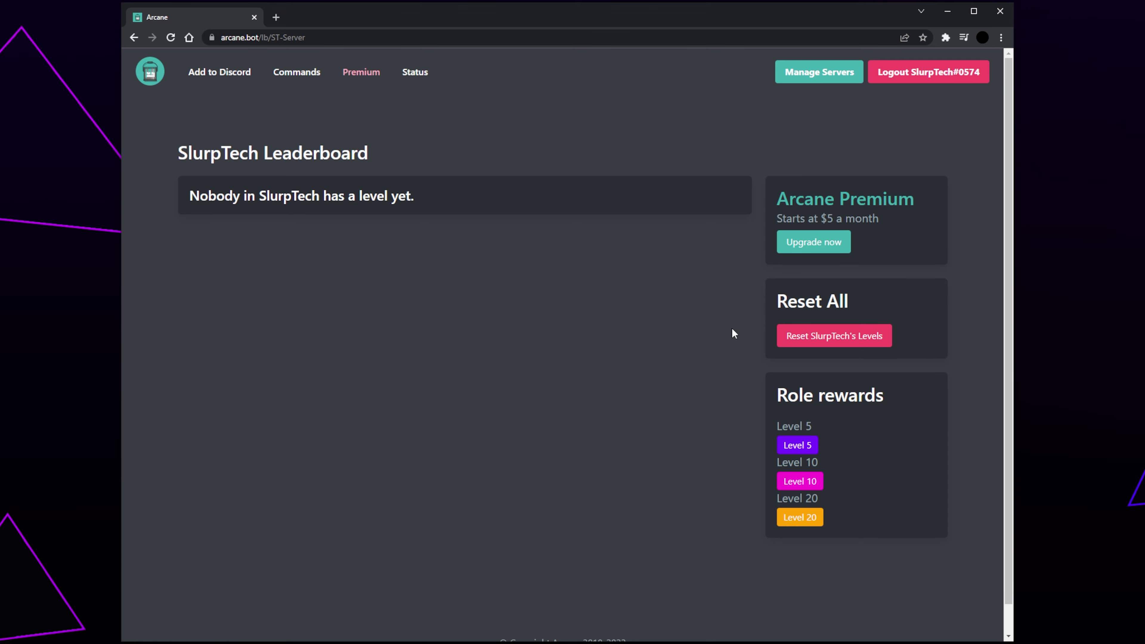
key("alt+Left")
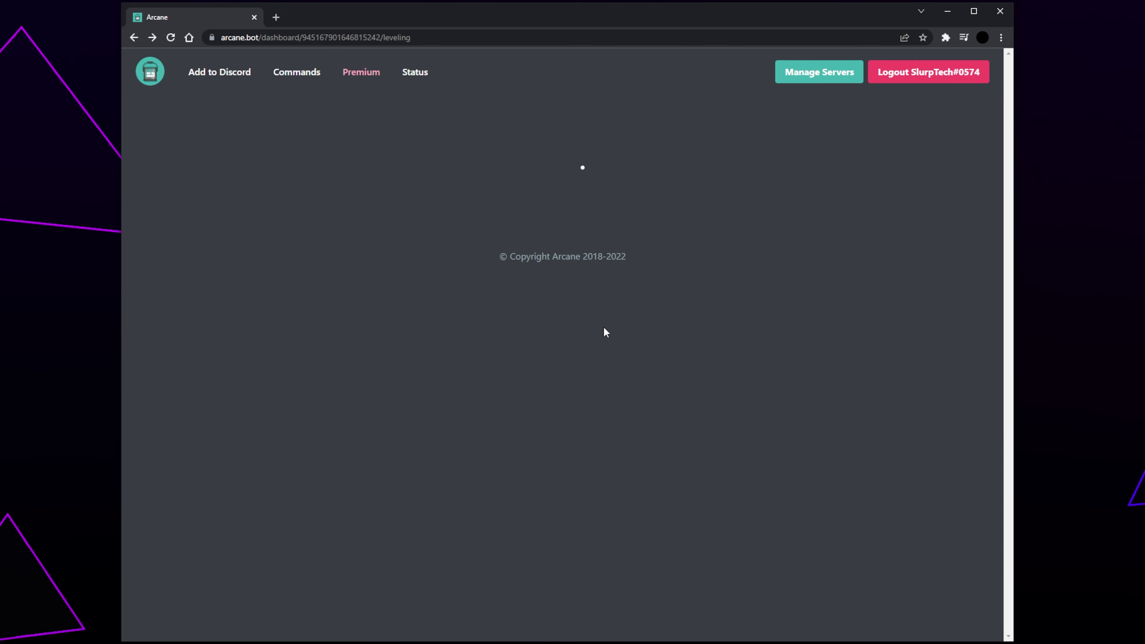
scroll(605, 328, "down", 10)
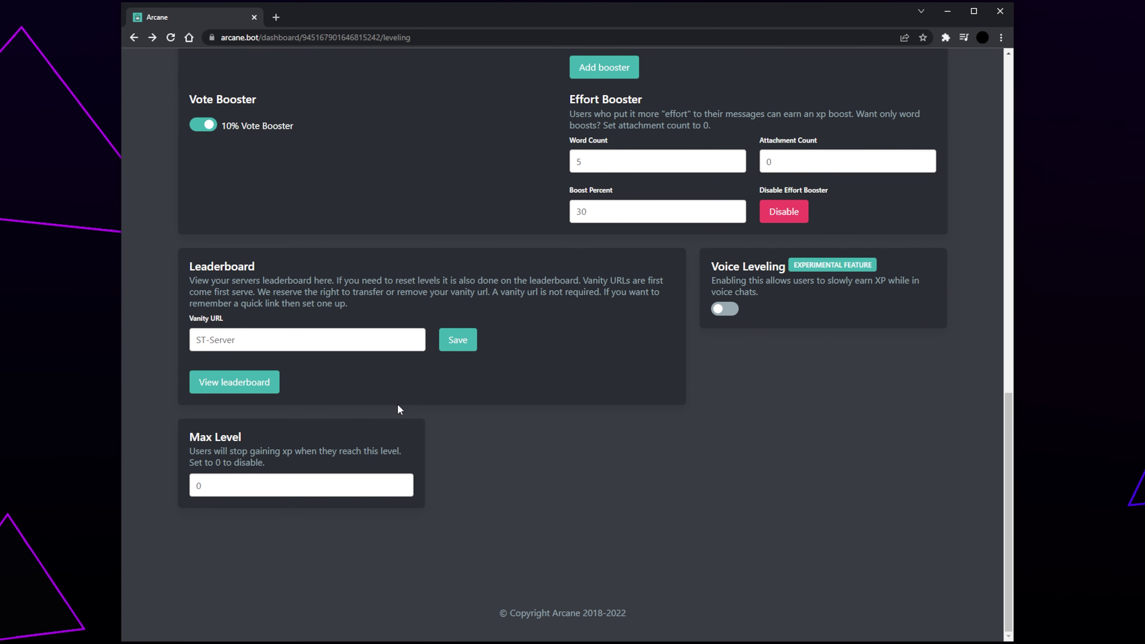
double_click(291, 483)
- Leave the leveling settings for the server's dashboard overview and open the Moderation configuration
scroll(566, 476, "up", 9)
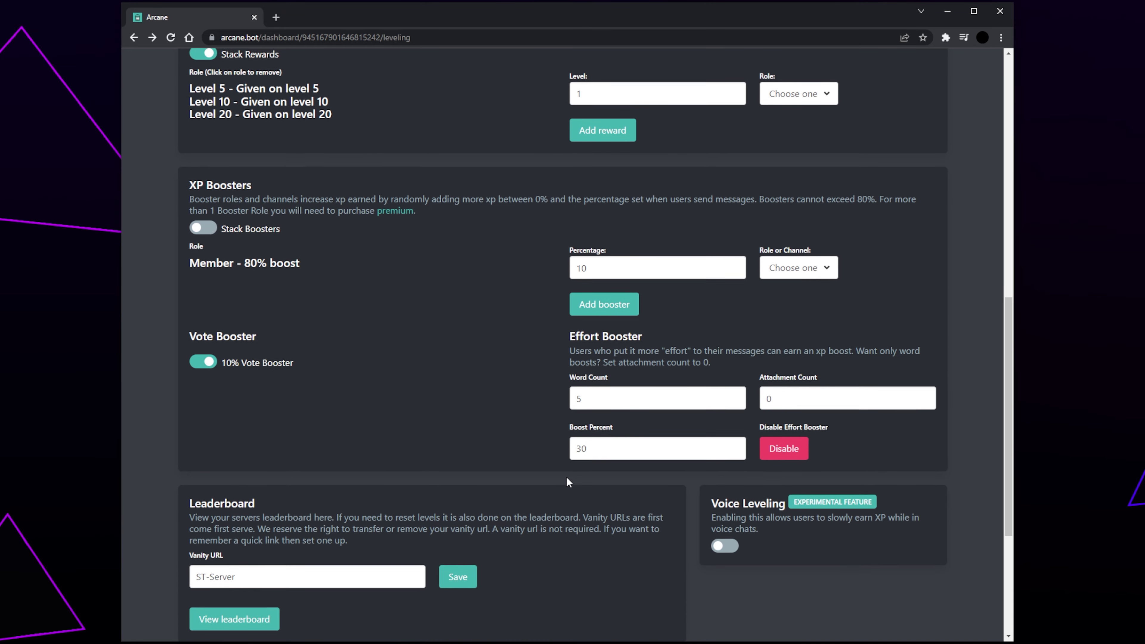
scroll(566, 476, "up", 10)
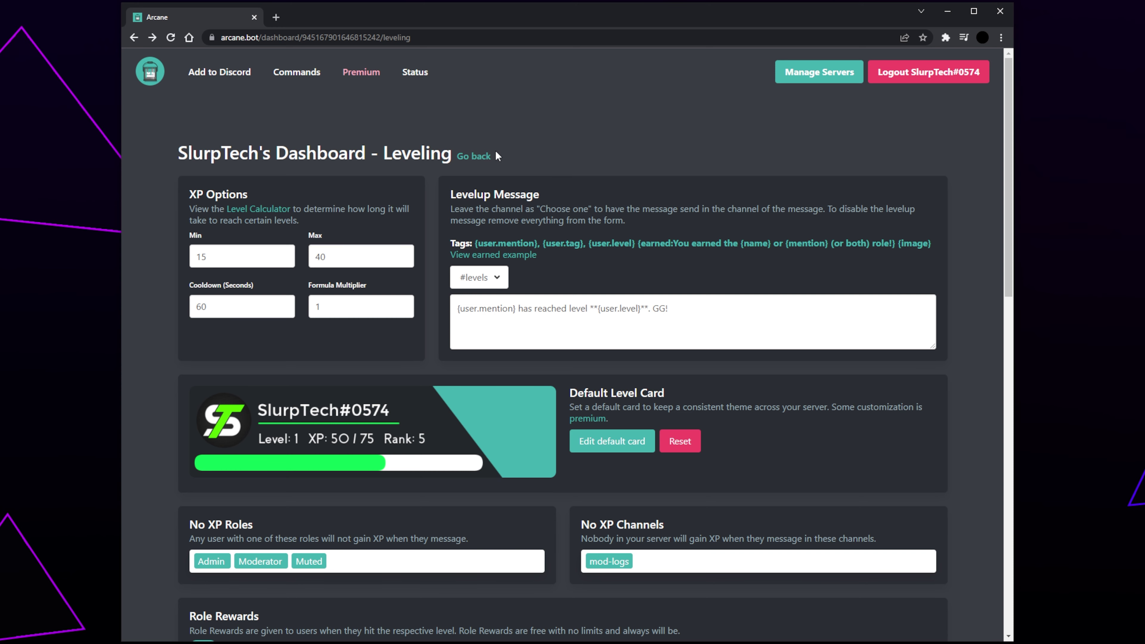
left_click(479, 157)
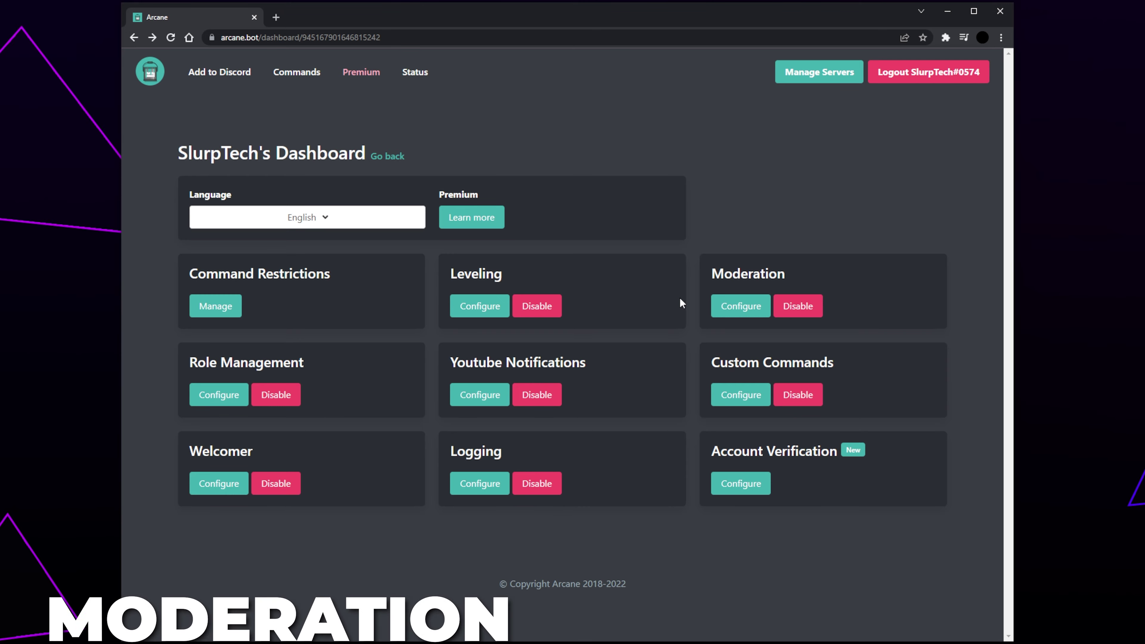
left_click(741, 306)
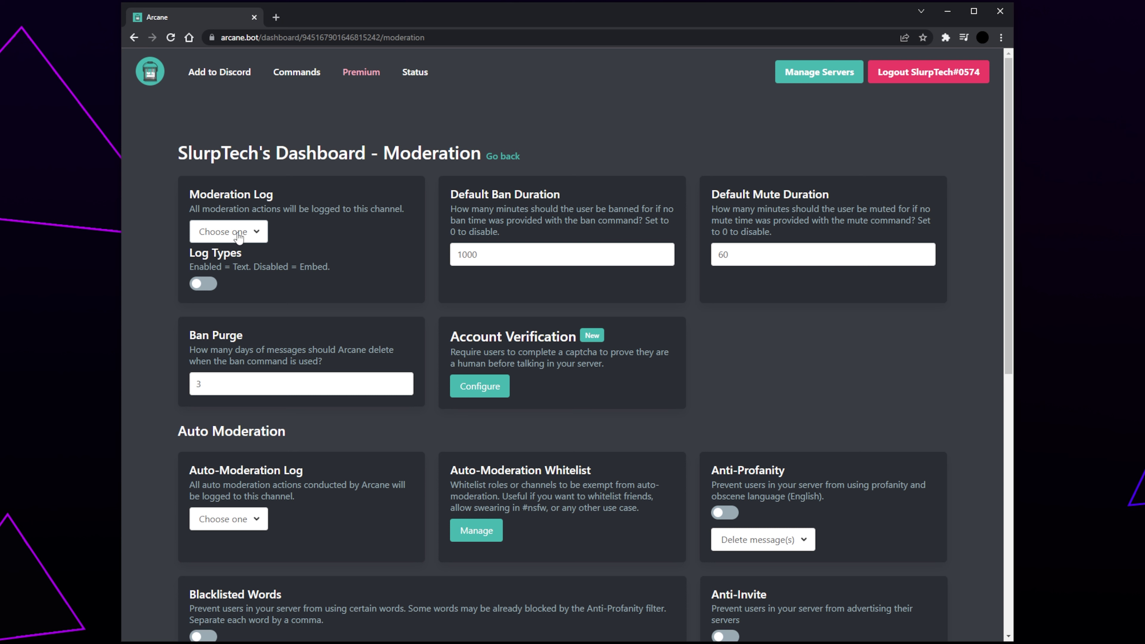
- Set the Moderation Log channel to #mod-logs and review the default ban duration, mute duration and ban purge settings
left_click(238, 237)
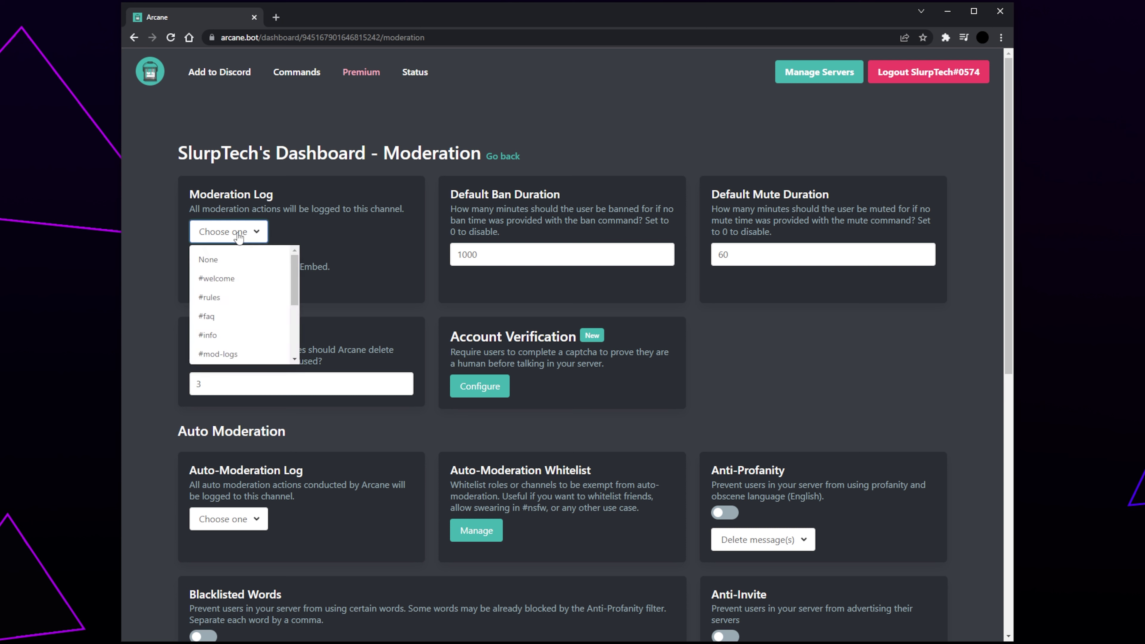
left_click(226, 355)
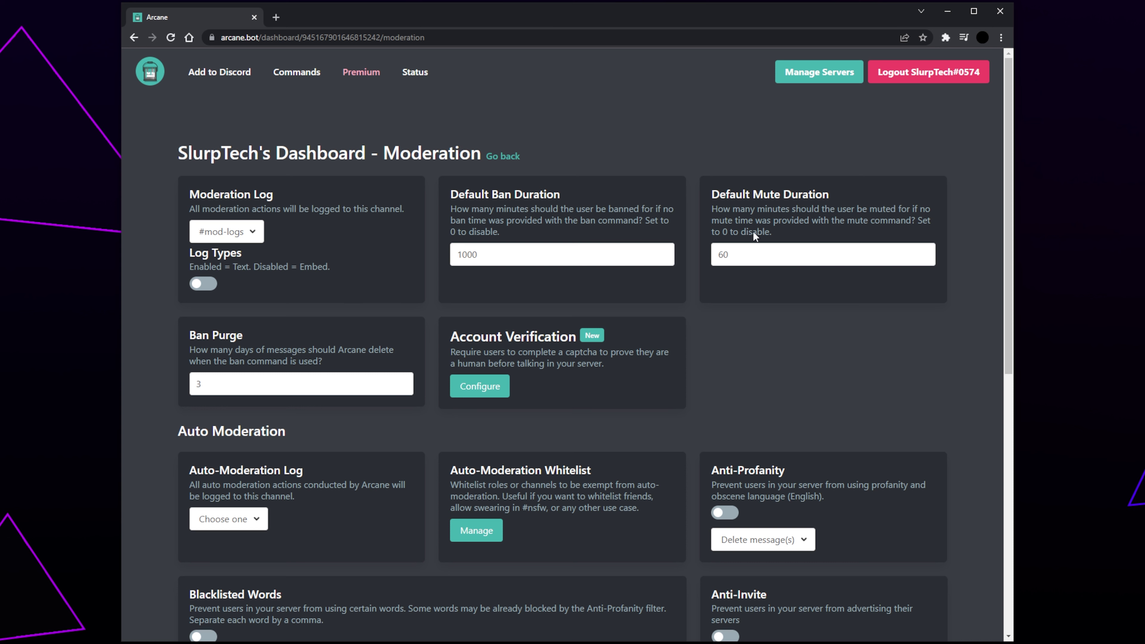
key("Tab")
key("Tab")
left_click(750, 320)
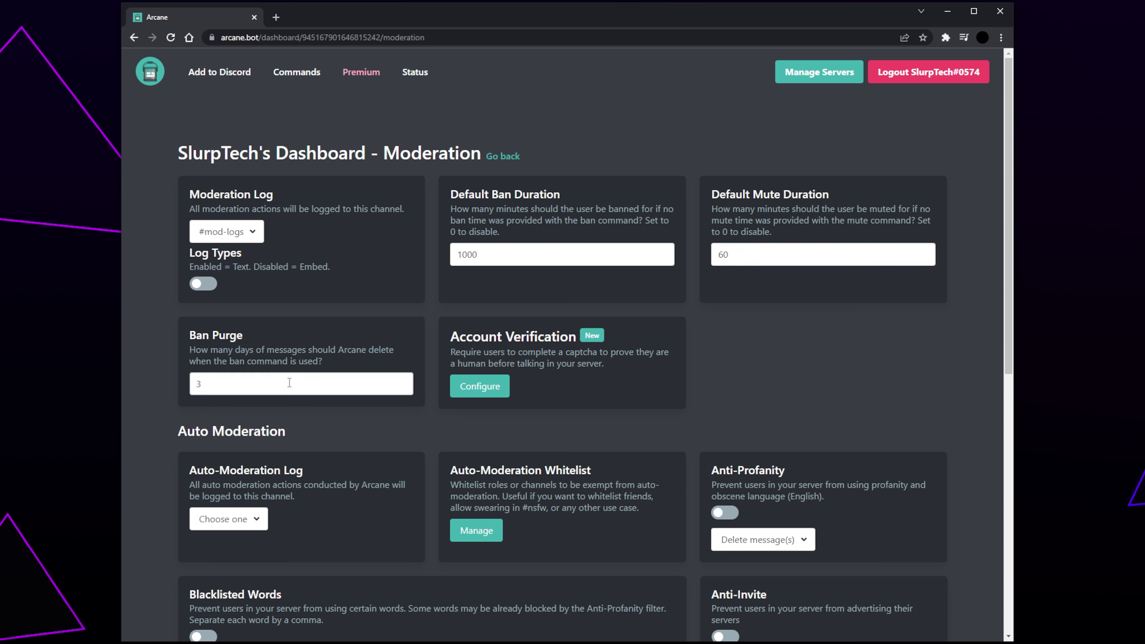
left_click_drag(280, 385, 176, 389)
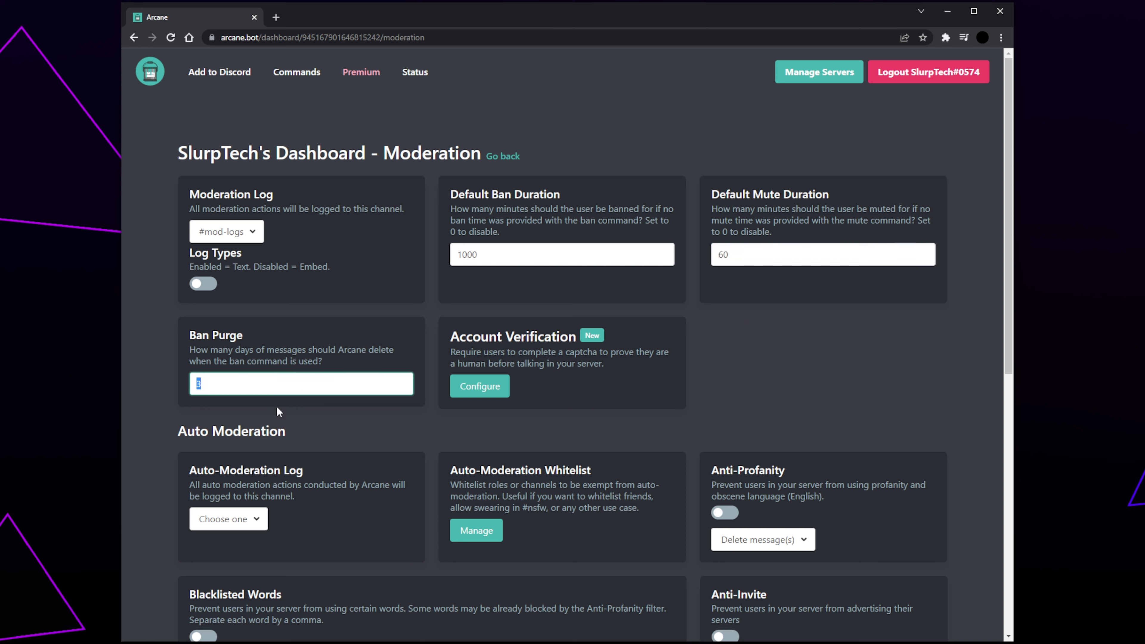
left_click(290, 412)
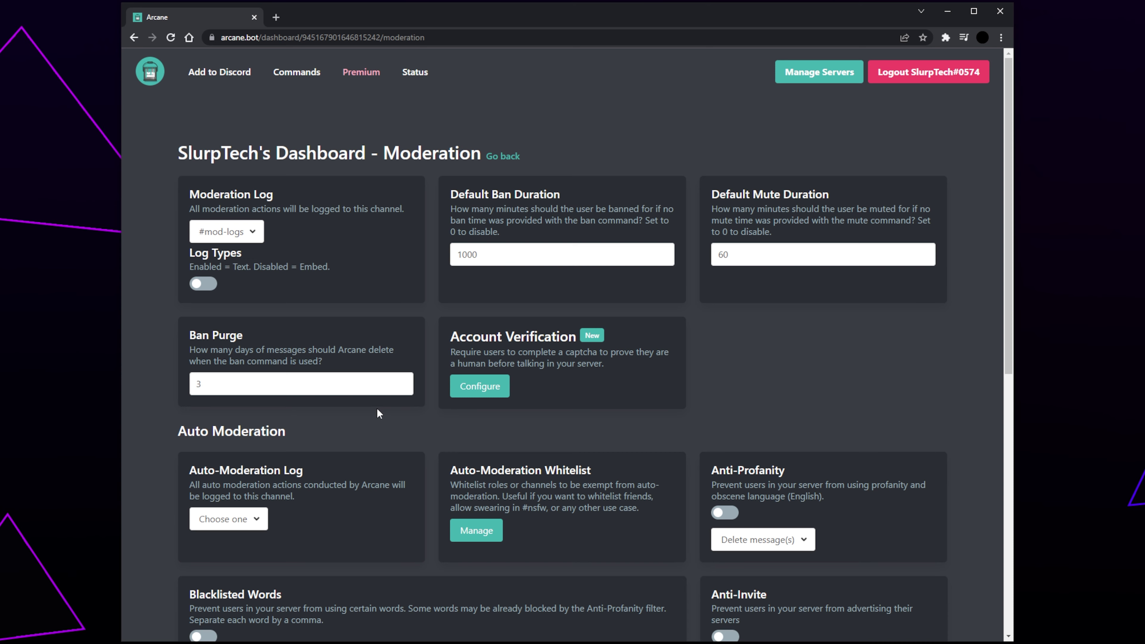
- Set the Auto-Moderation Log channel to #auto-logs
scroll(381, 406, "down", 5)
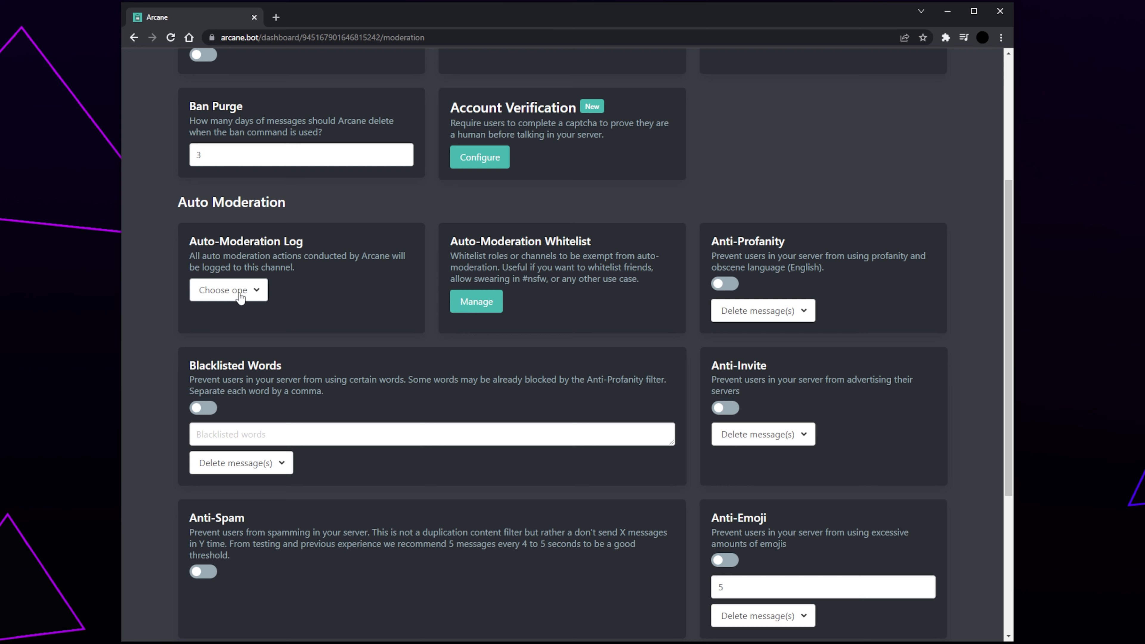
left_click(240, 298)
scroll(225, 365, "down", 3)
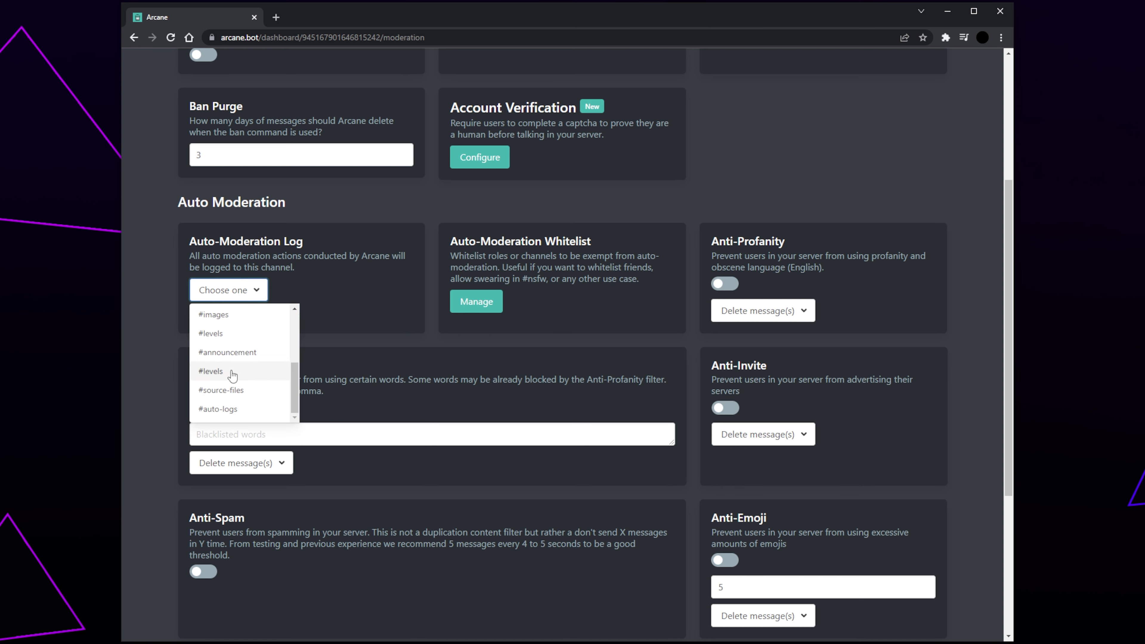
left_click(226, 411)
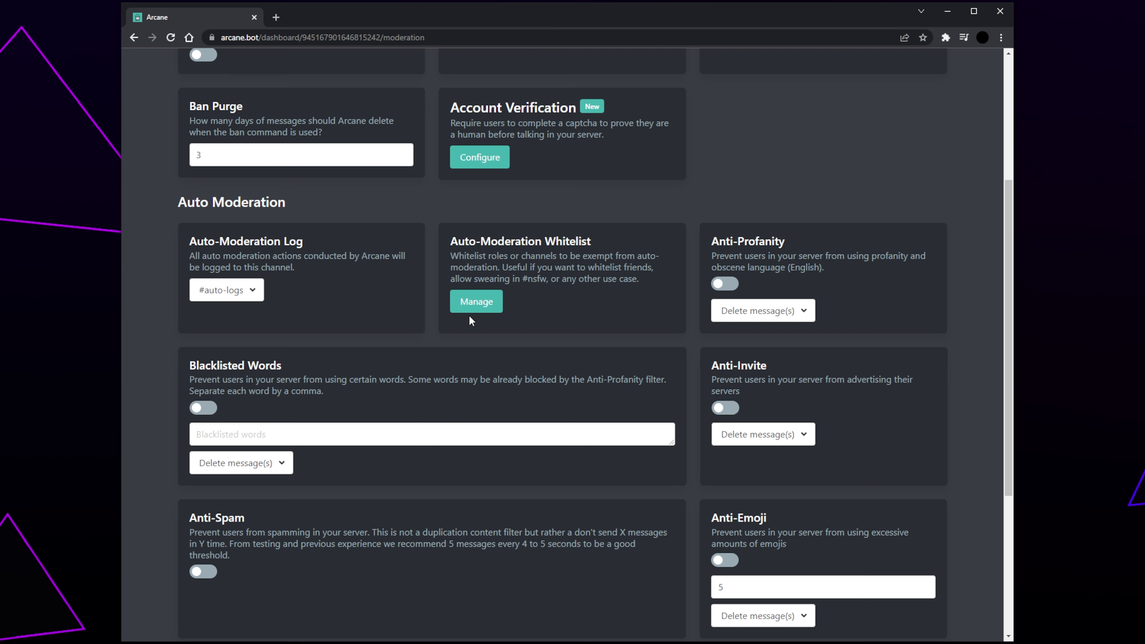
- Whitelist the Moderator, Friends and Admin roles from the profanity filter in the Auto-Moderation Whitelist and save it
left_click(484, 310)
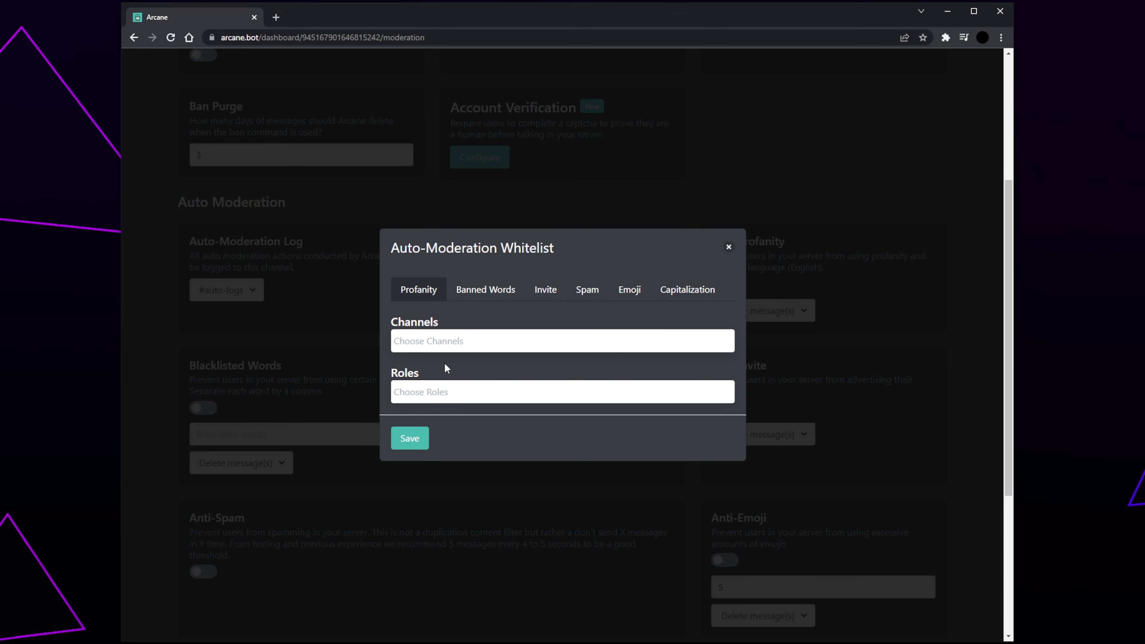
left_click(460, 391)
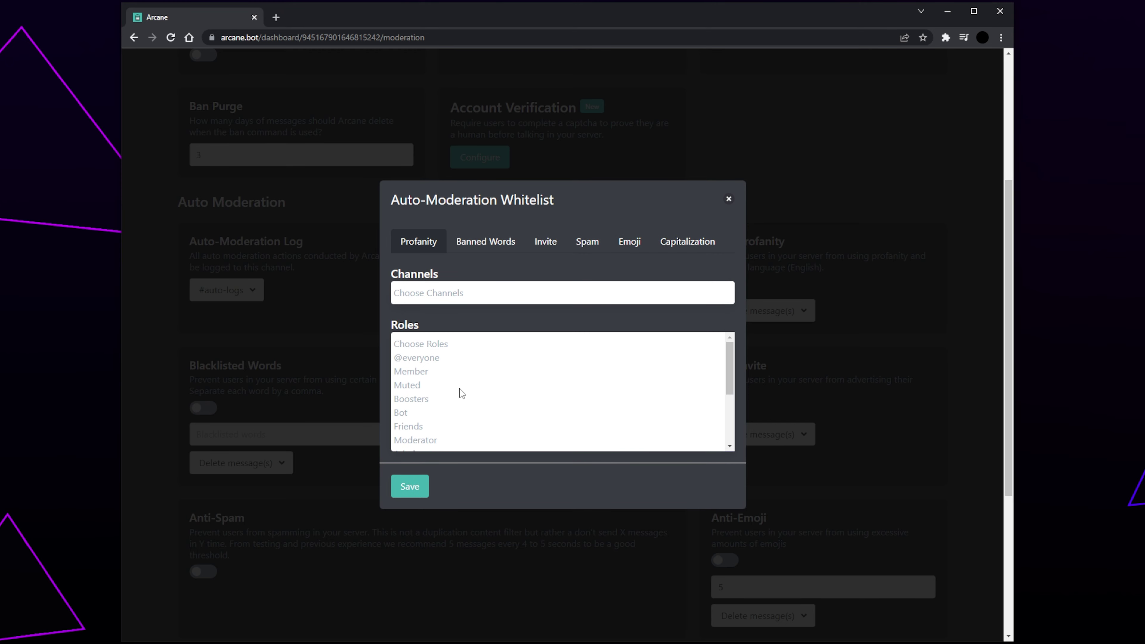
left_click(428, 440)
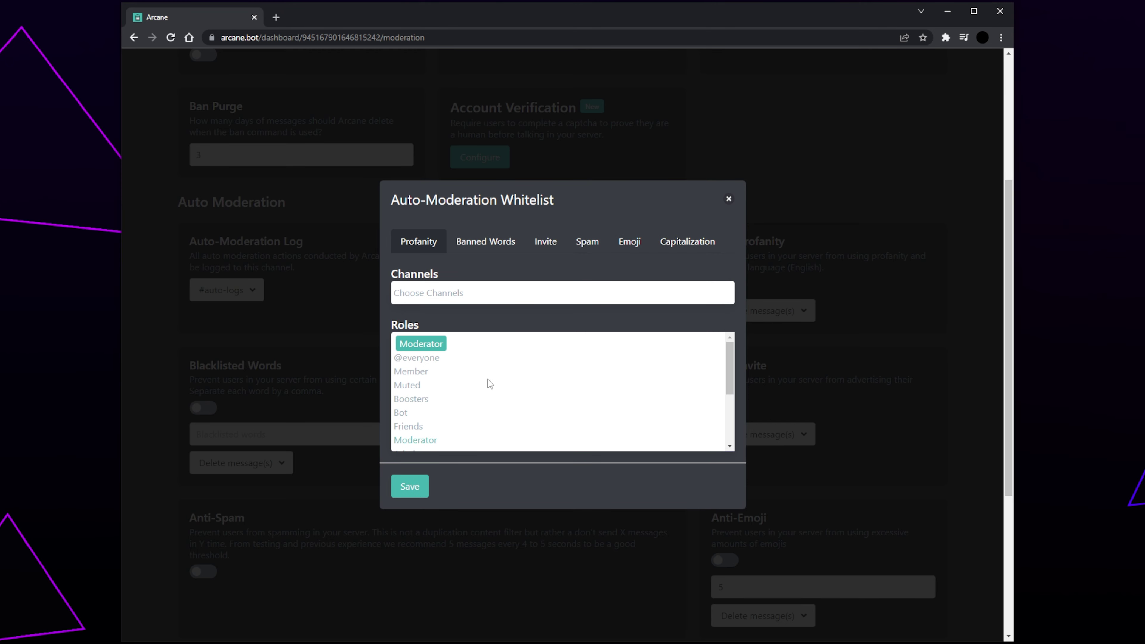
scroll(460, 414, "down", 2)
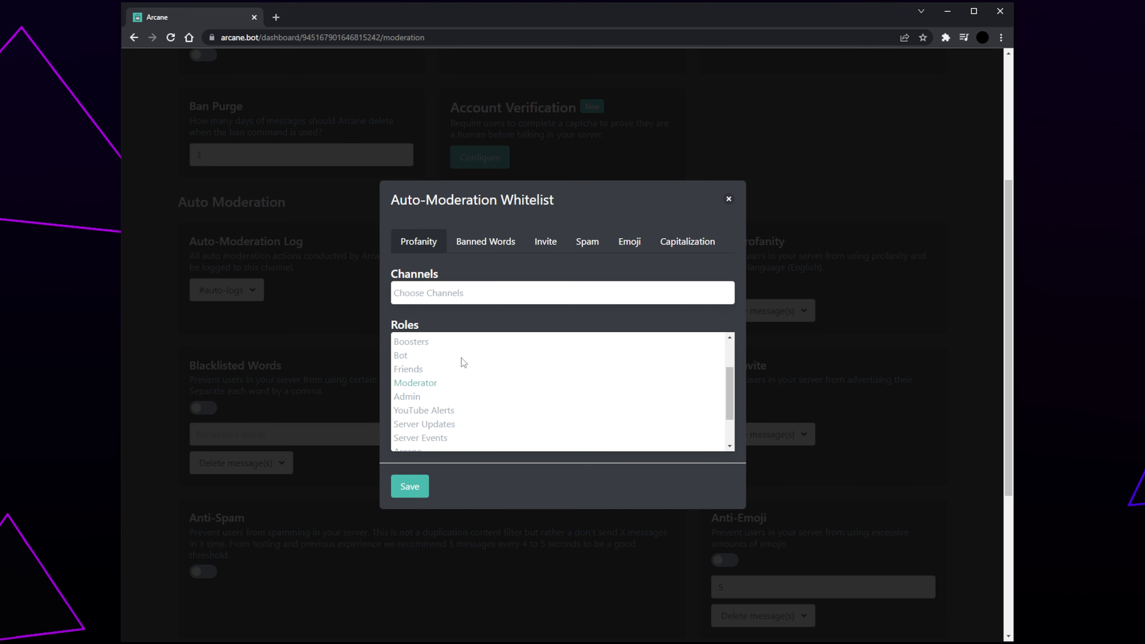
left_click(426, 369)
left_click(408, 397)
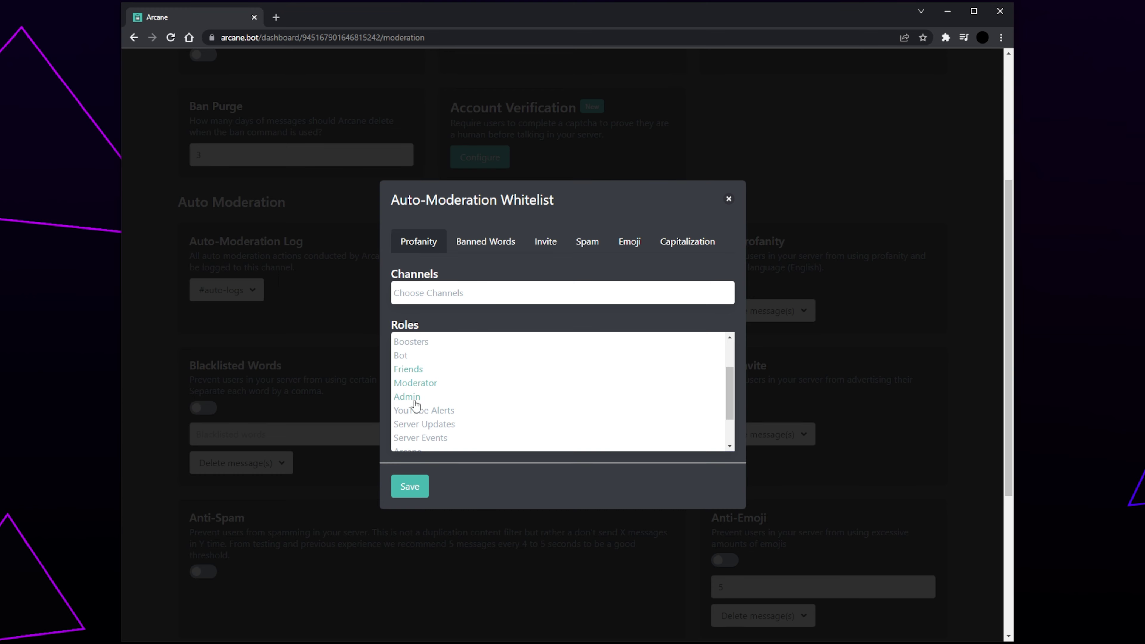
left_click(487, 319)
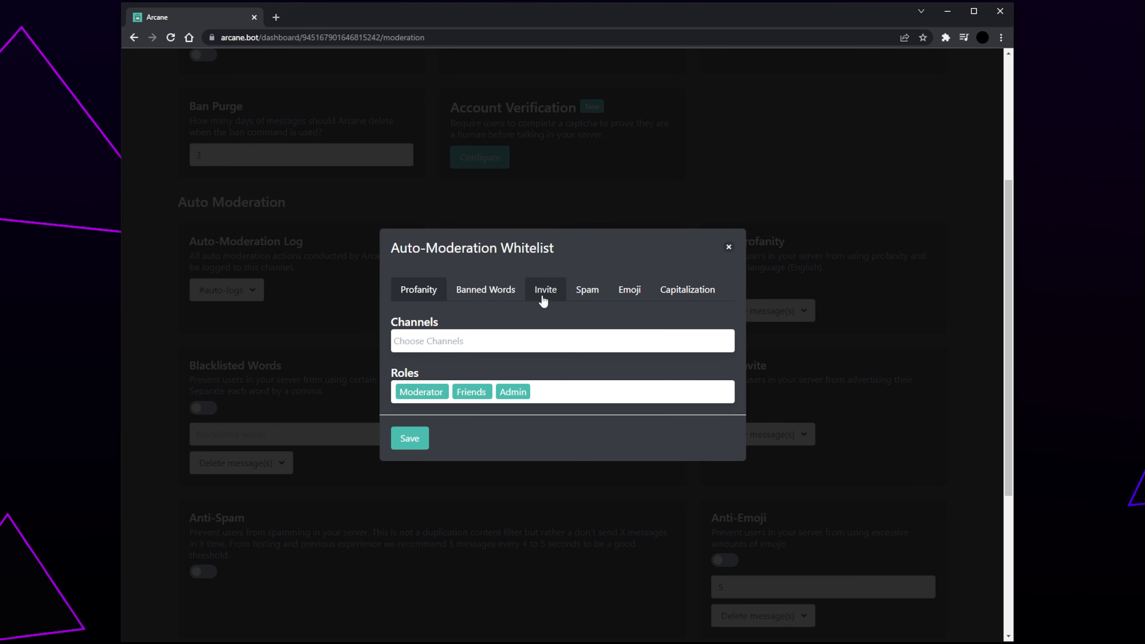
left_click(420, 441)
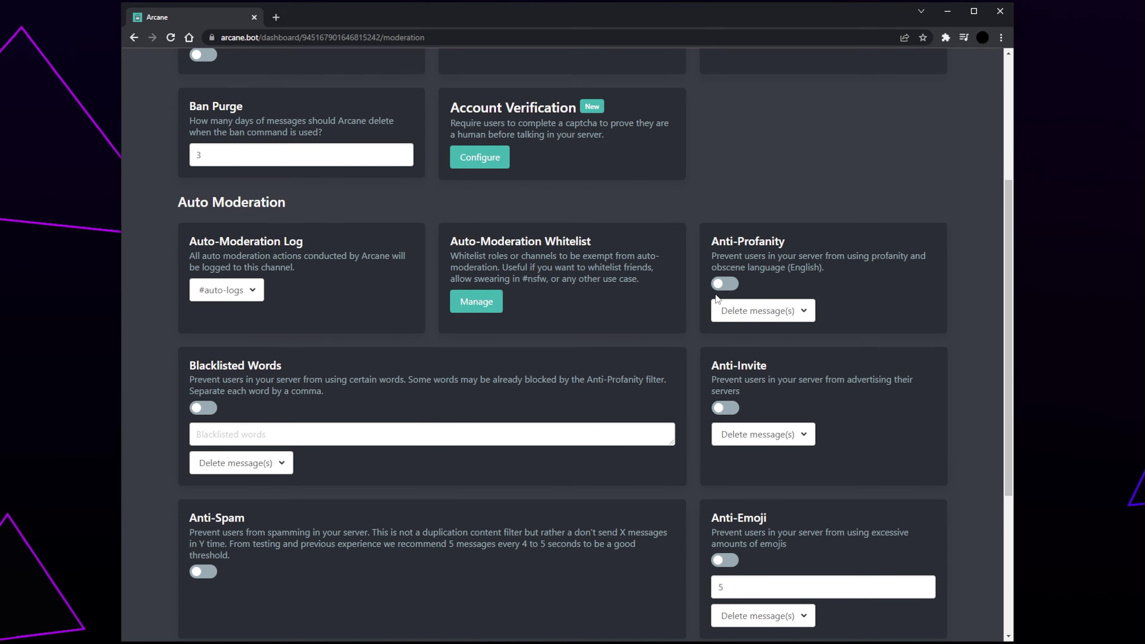
- Enable Anti-Profanity with the action "Delete message(s) and warn"
left_click(721, 285)
left_click(759, 315)
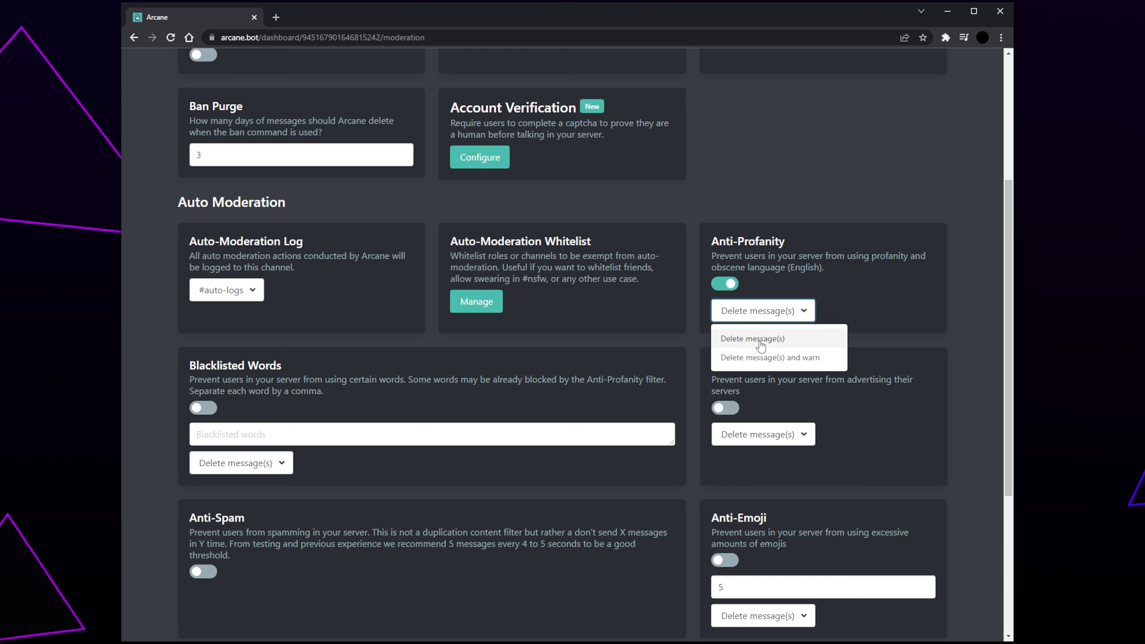
left_click(750, 357)
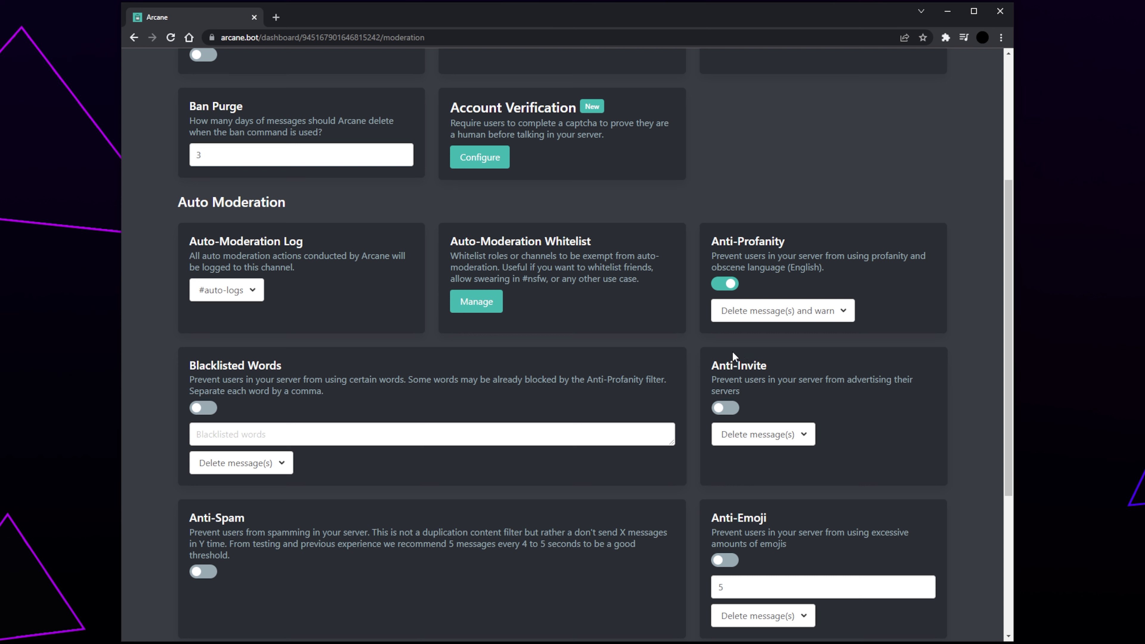
- Enable Blacklisted Words for "chicken,hat" with the action "Delete message(s) and warn"
left_click(199, 408)
left_click(237, 434)
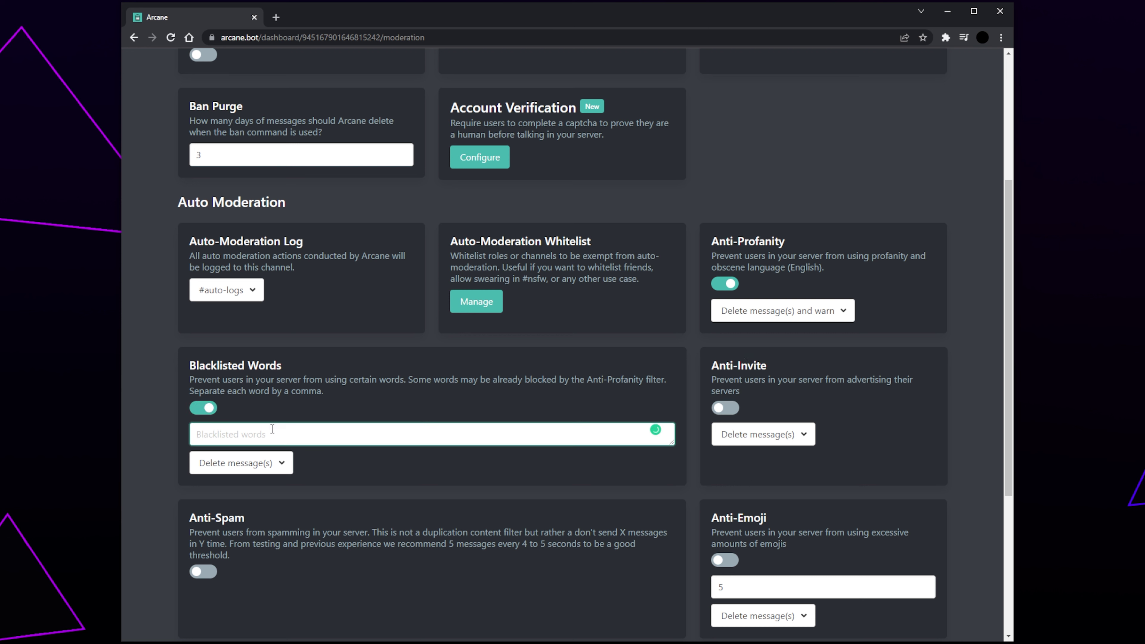
type("chicken,hat")
left_click(378, 475)
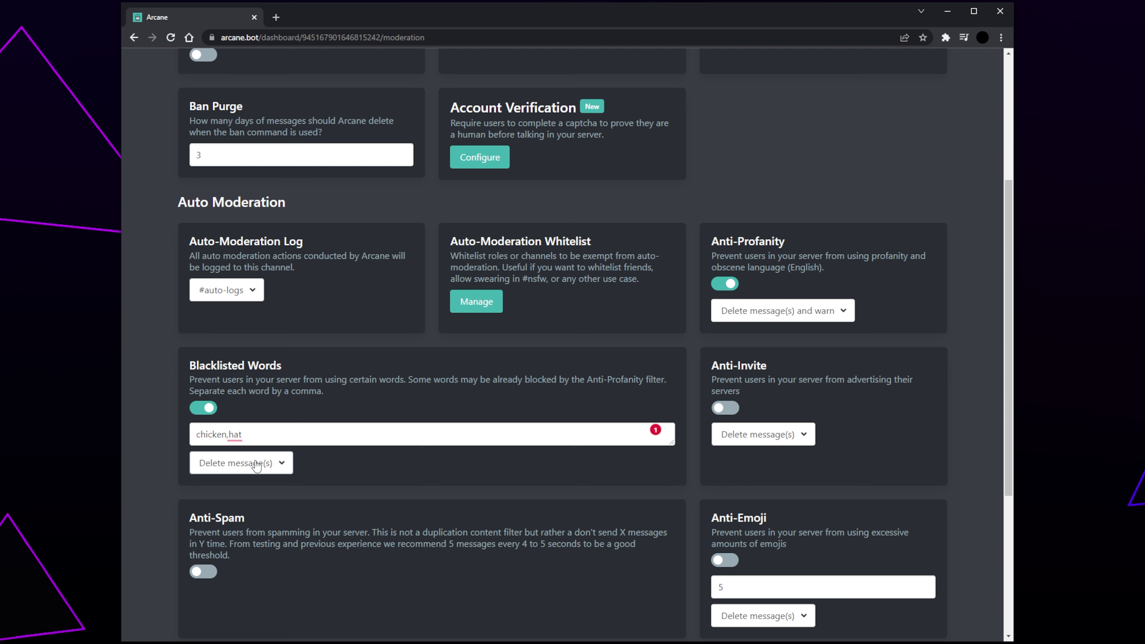
left_click(256, 465)
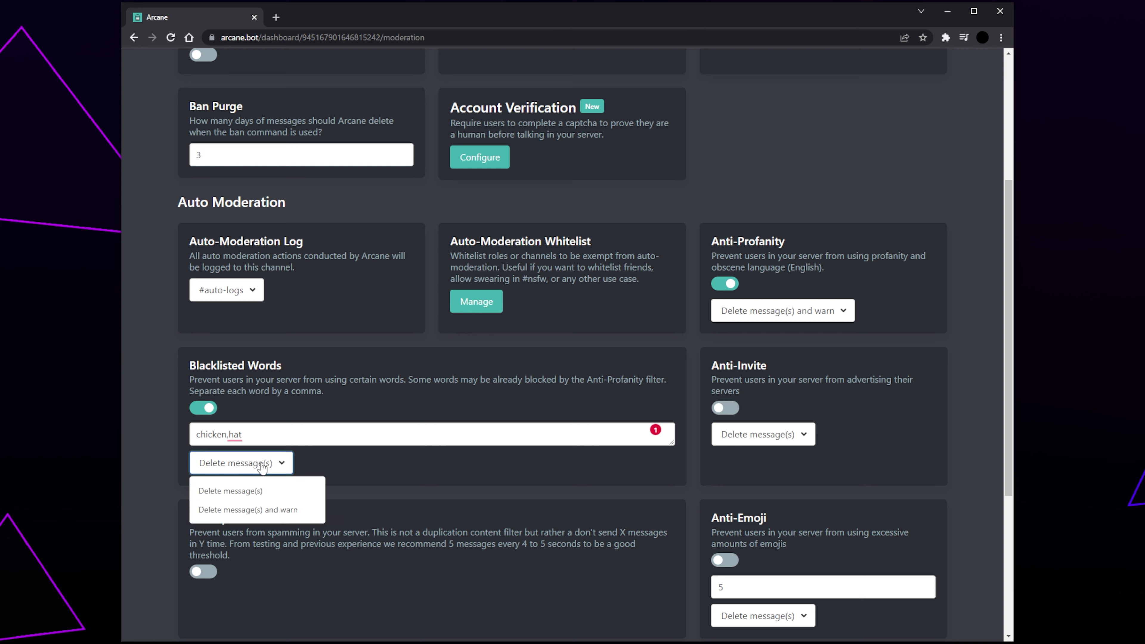
left_click(245, 512)
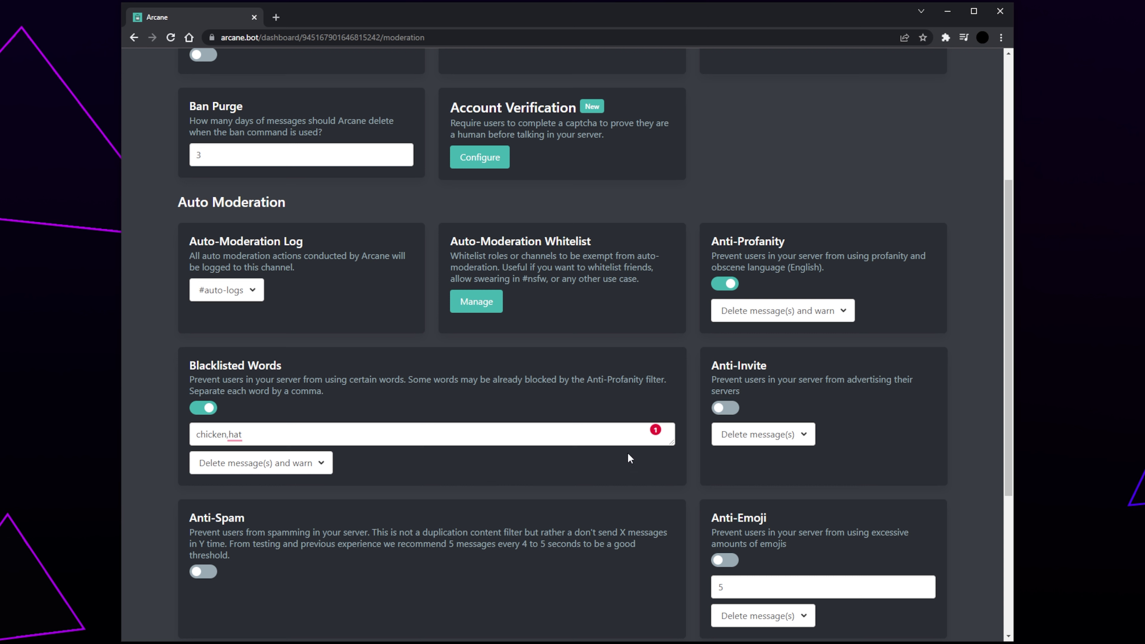
- Enable Anti-Invite with the action "Delete message(s) and warn"
left_click(727, 411)
left_click(778, 436)
left_click(767, 481)
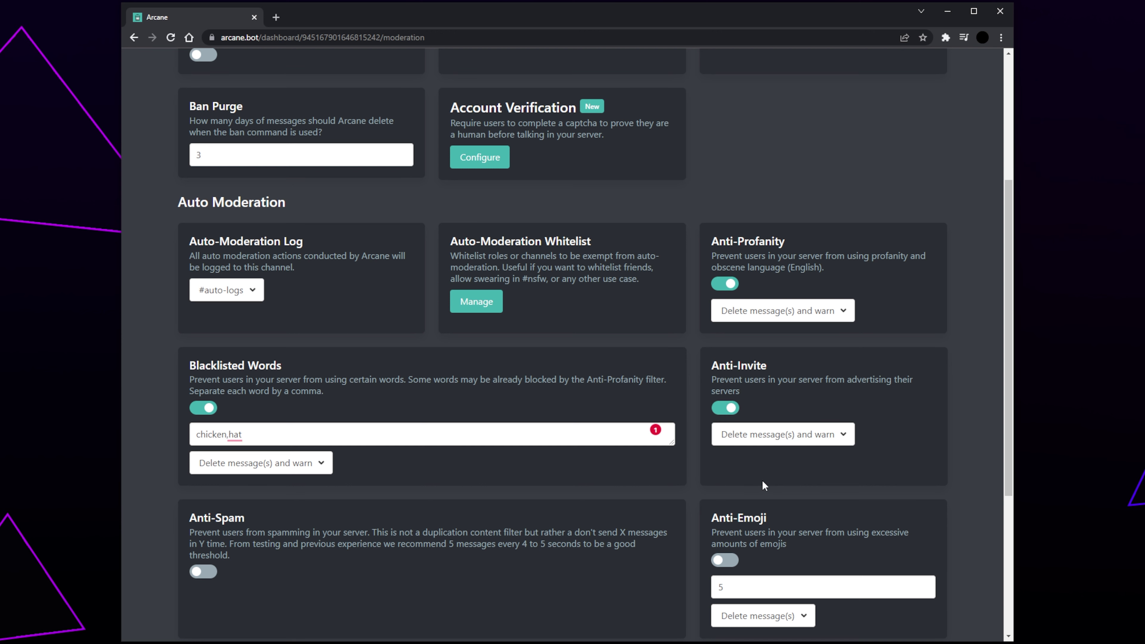
- Enable Anti-Spam with 5 messages allowed in 10 seconds
scroll(685, 456, "down", 5)
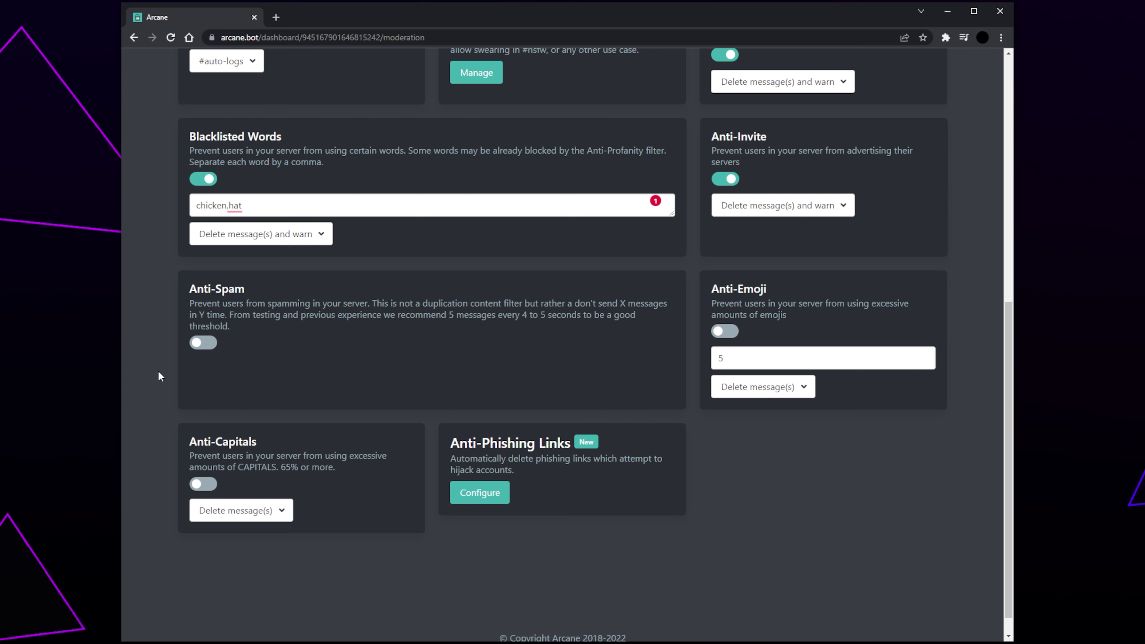
left_click(198, 351)
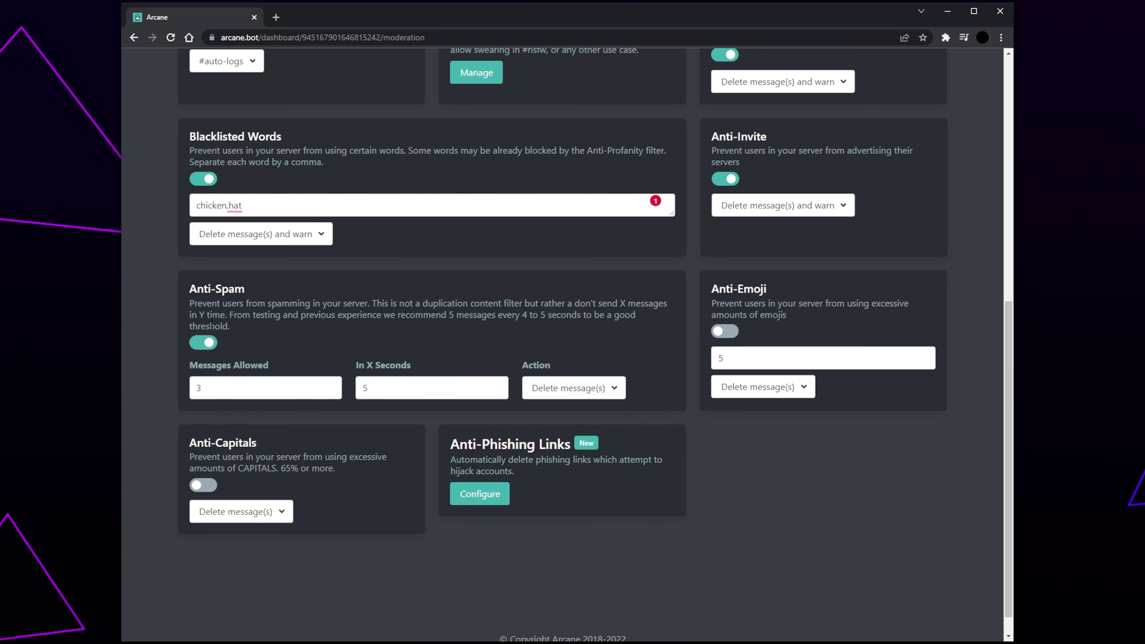
left_click_drag(224, 390, 179, 389)
type("5")
key("Tab")
type("10")
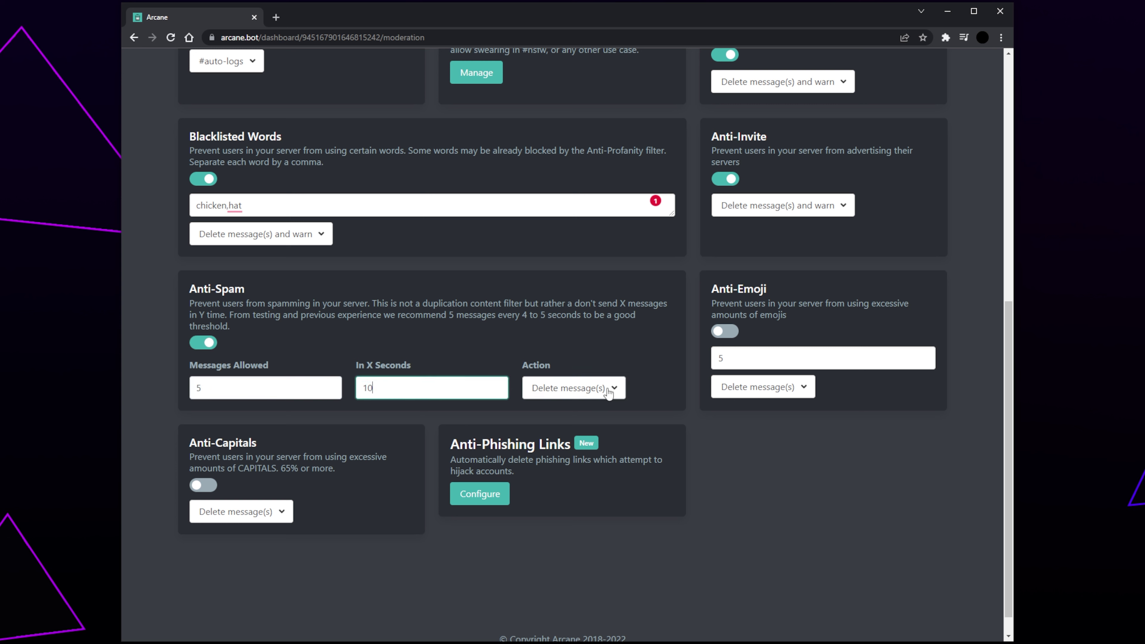
left_click(646, 367)
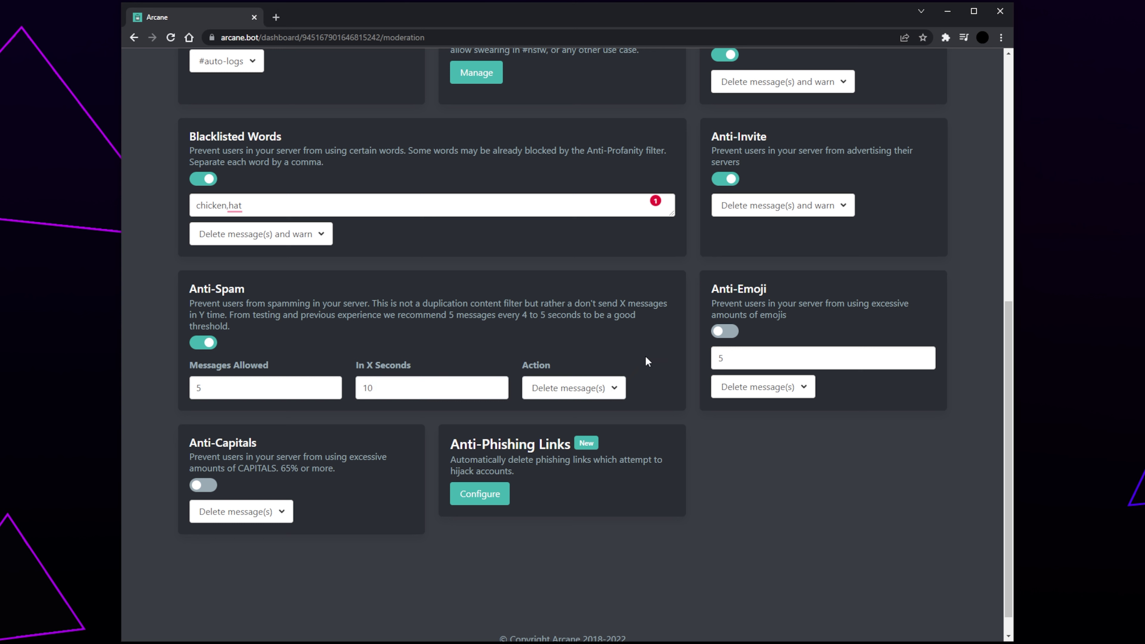
- Enable Anti-Emoji, keeping the limit at 5 emojis and the action at "Delete message(s)"
left_click(719, 334)
left_click(776, 366)
left_click_drag(766, 366, 719, 362)
left_click(769, 362)
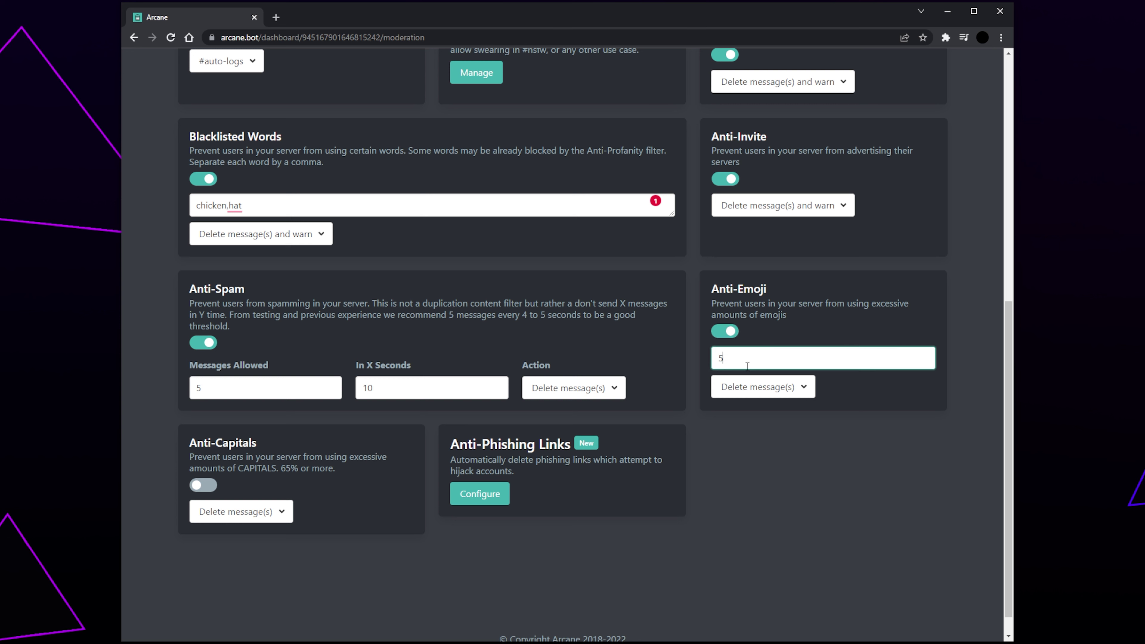
left_click(779, 398)
left_click(778, 399)
left_click(779, 406)
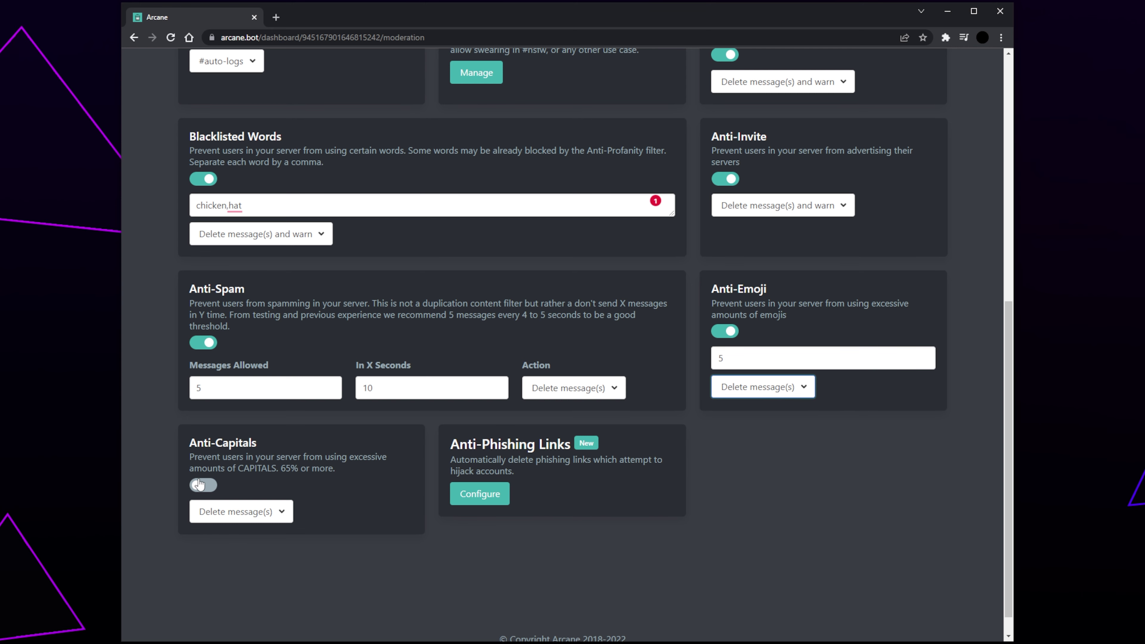
- Turn the Anti-Capitals filter on and off again, and view its action options without choosing one
scroll(251, 455, "down", 1)
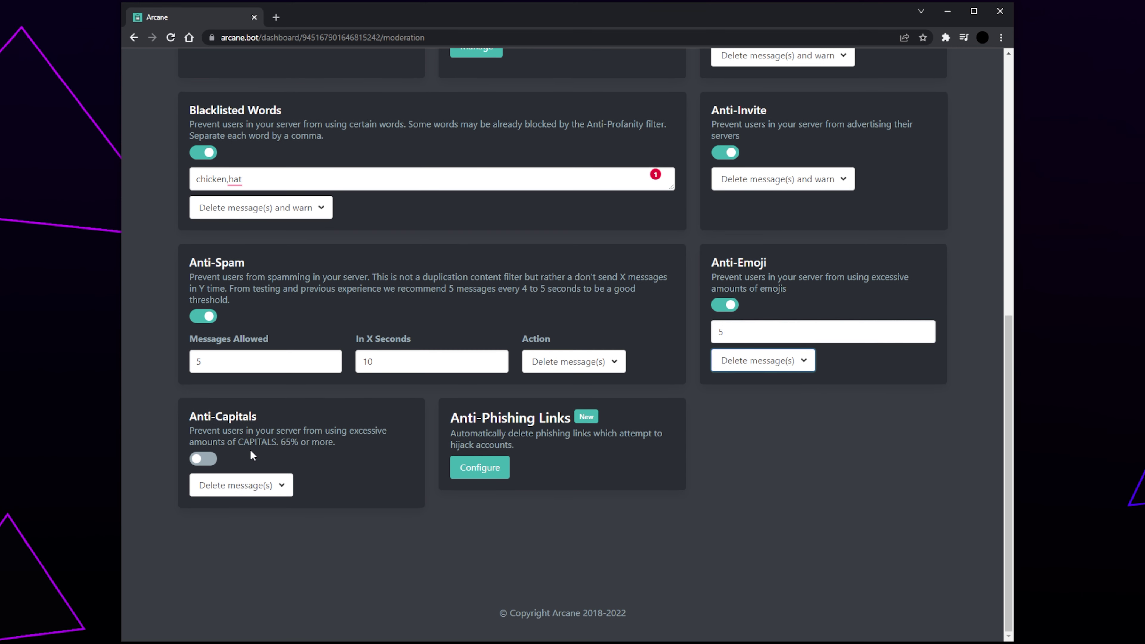
left_click(208, 458)
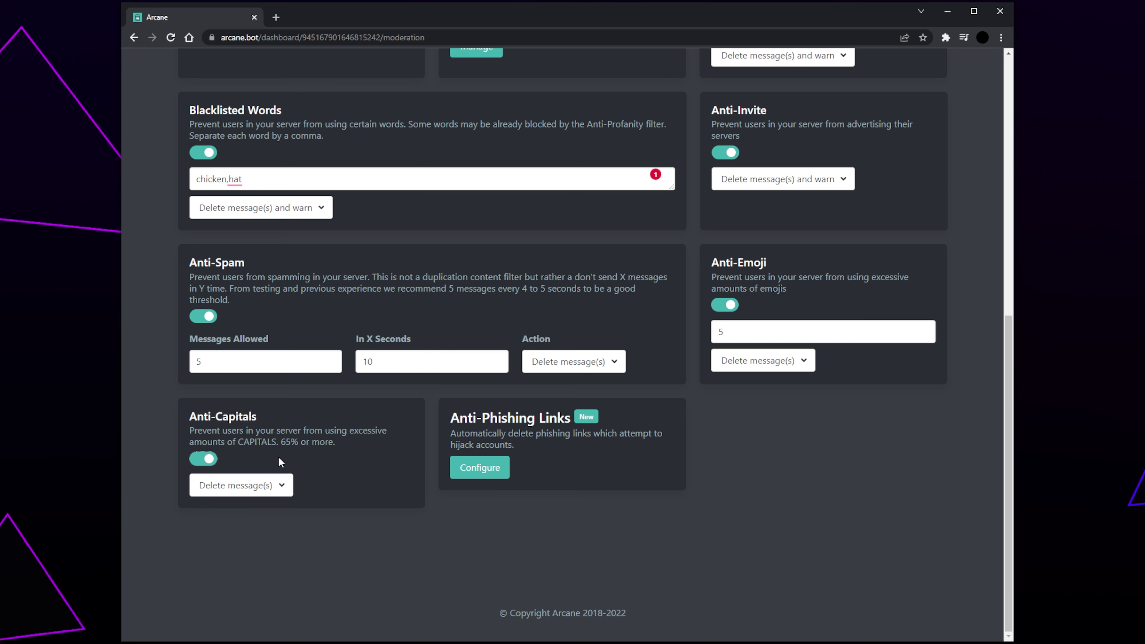
left_click(210, 460)
left_click(268, 487)
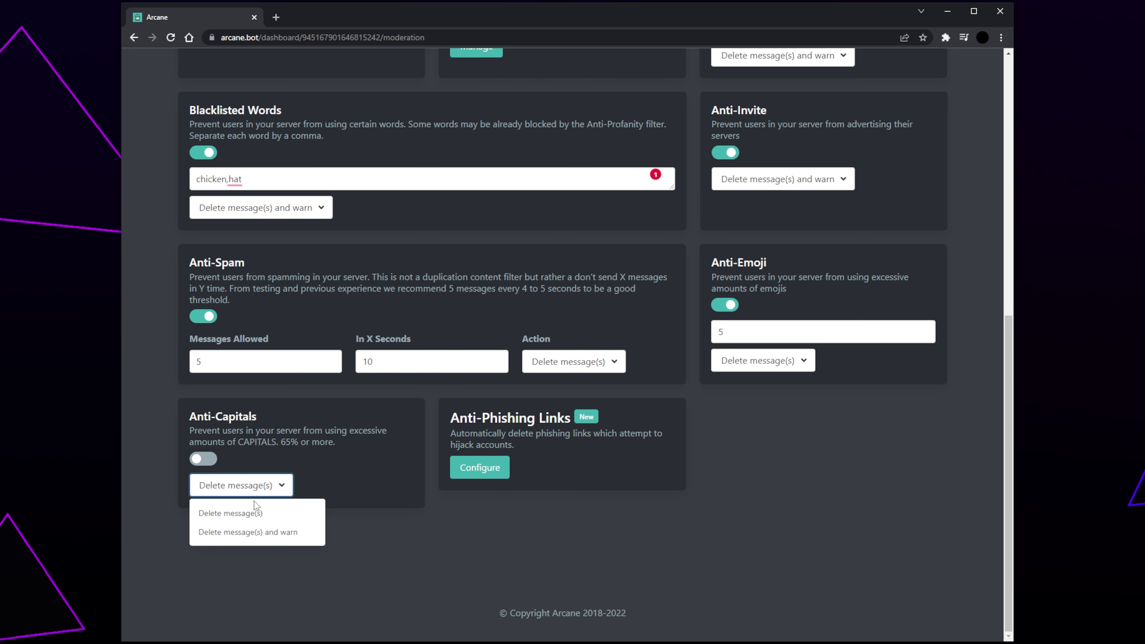
left_click(325, 482)
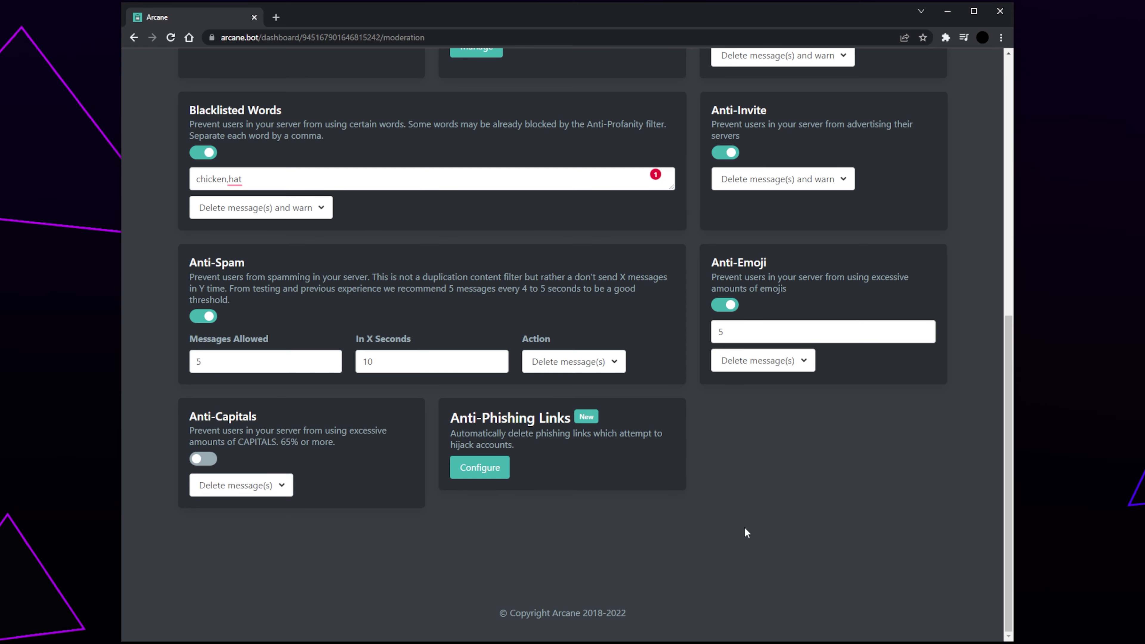
- Leave the moderation settings and set the auto role to Member in Role Management
scroll(745, 528, "up", 3)
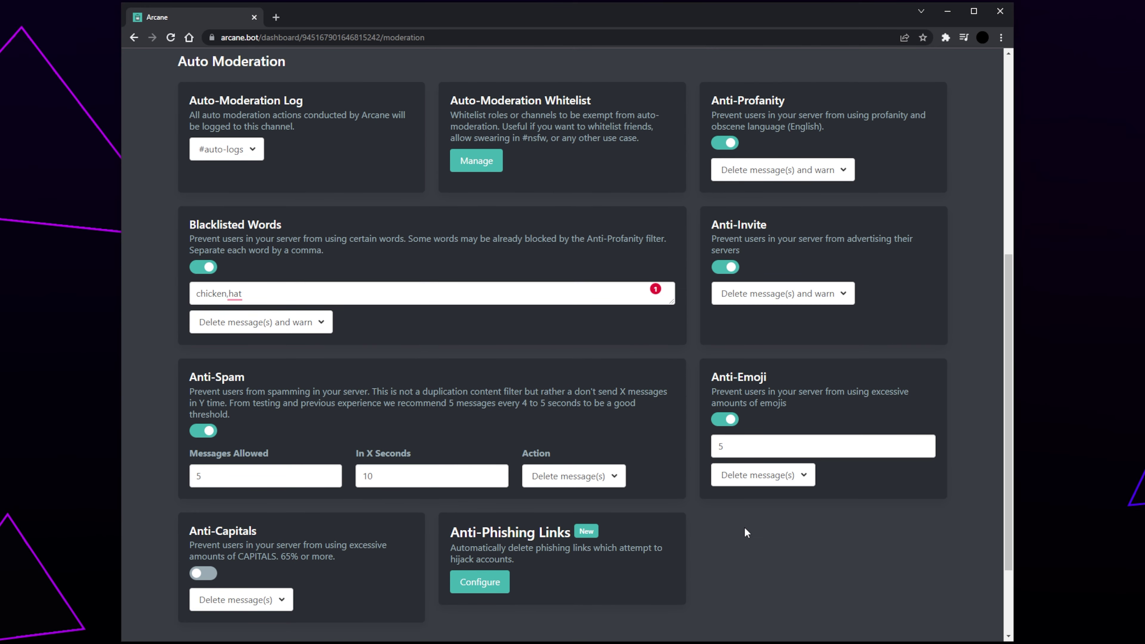
scroll(746, 532, "up", 6)
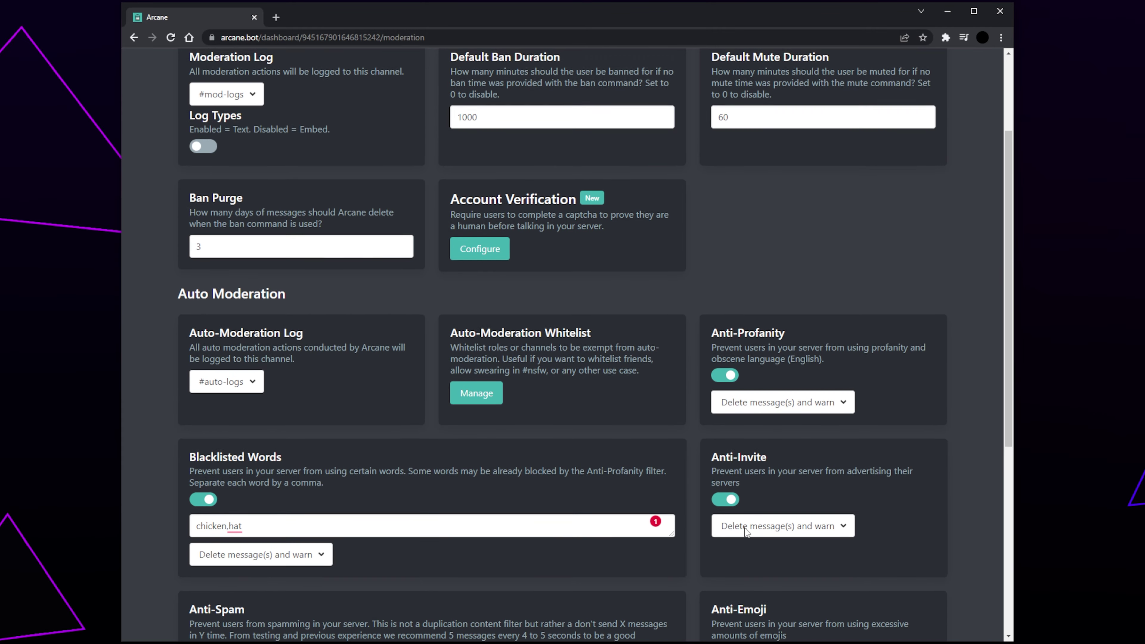
scroll(745, 530, "up", 3)
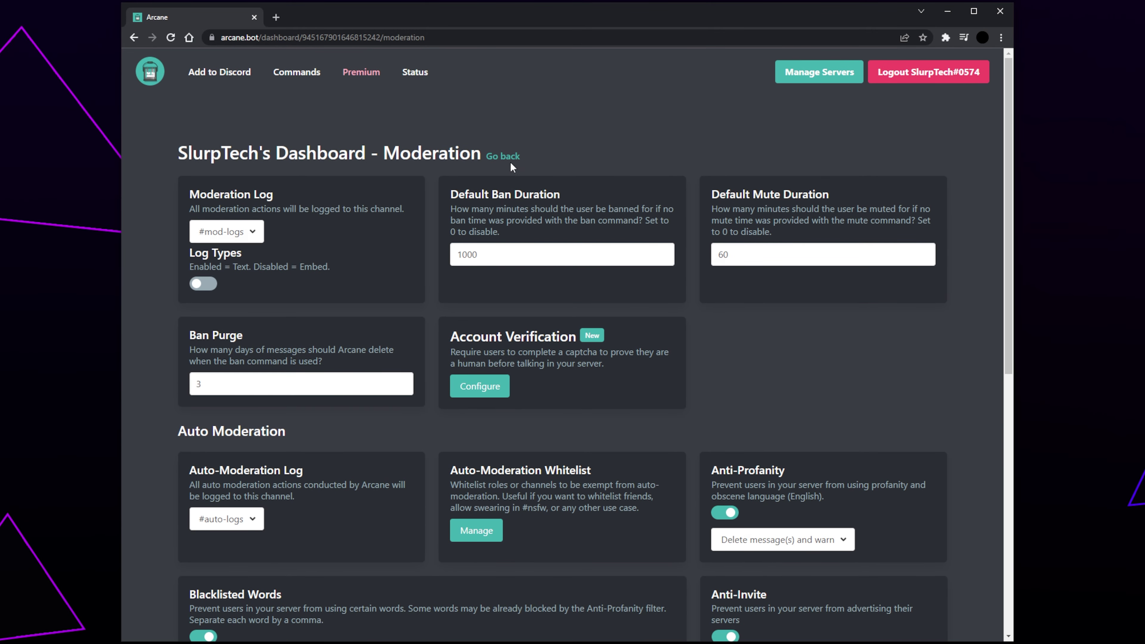
left_click(511, 160)
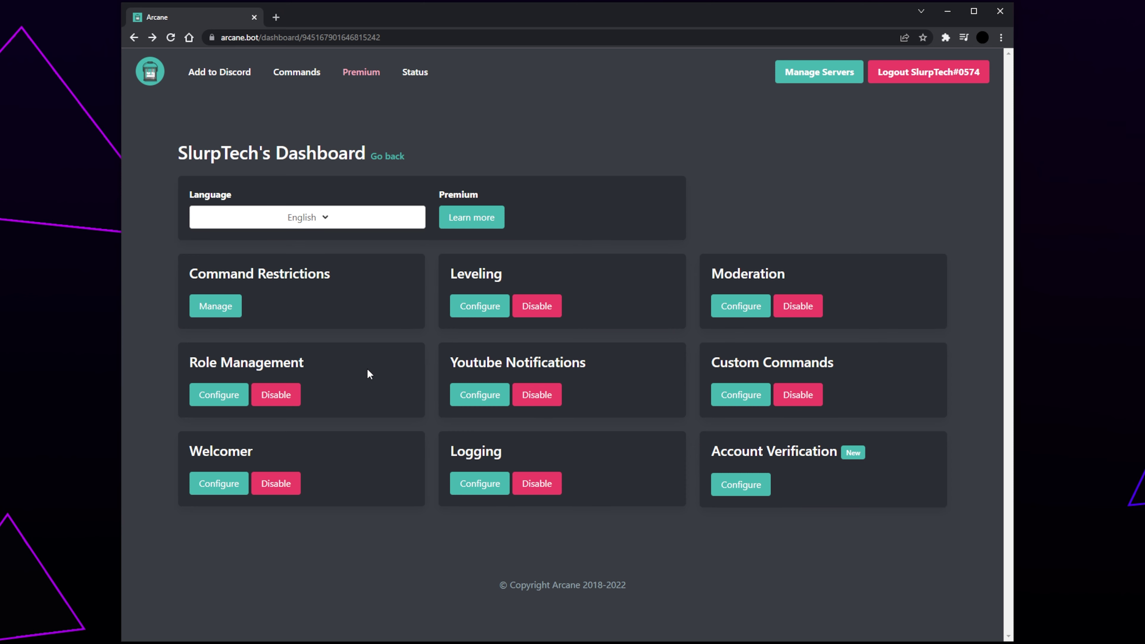
left_click(207, 396)
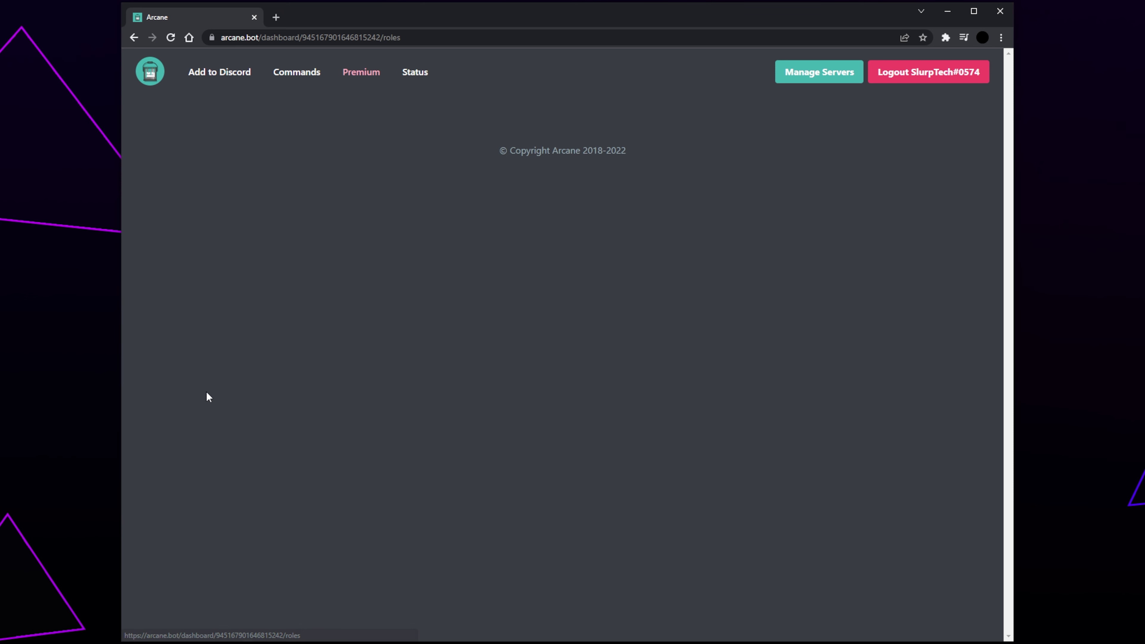
left_click(237, 229)
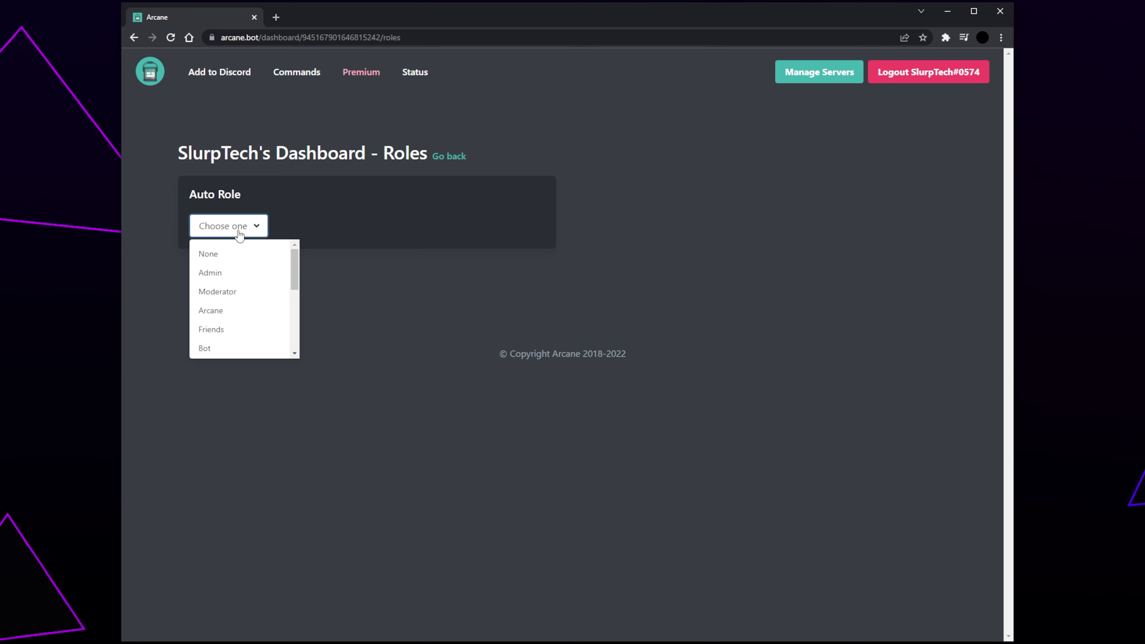
scroll(243, 307, "down", 3)
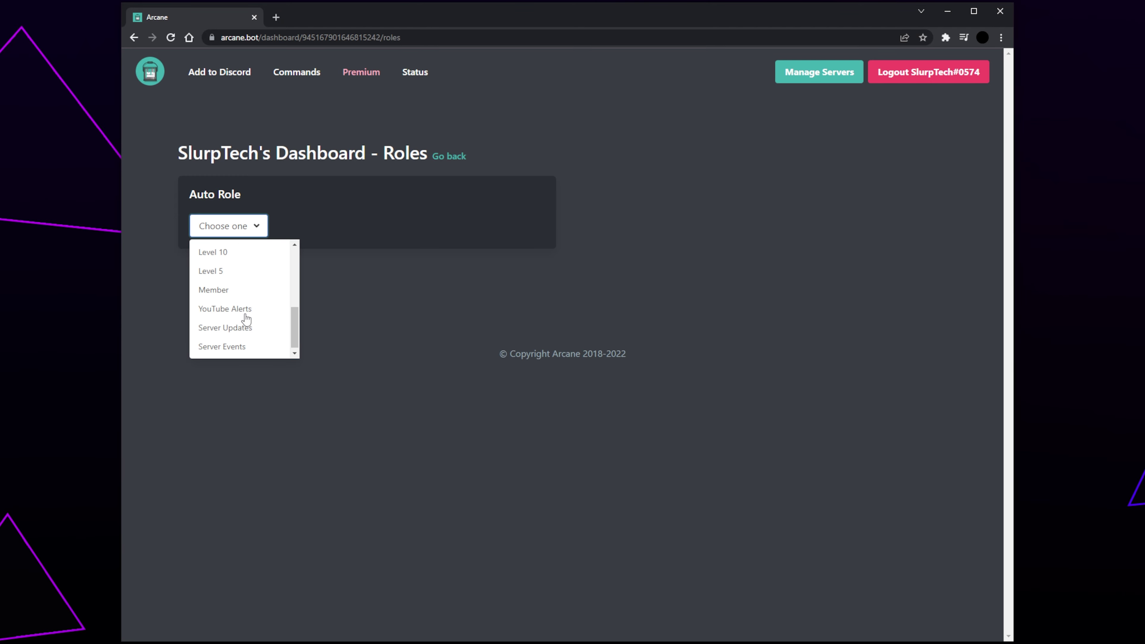
left_click(226, 291)
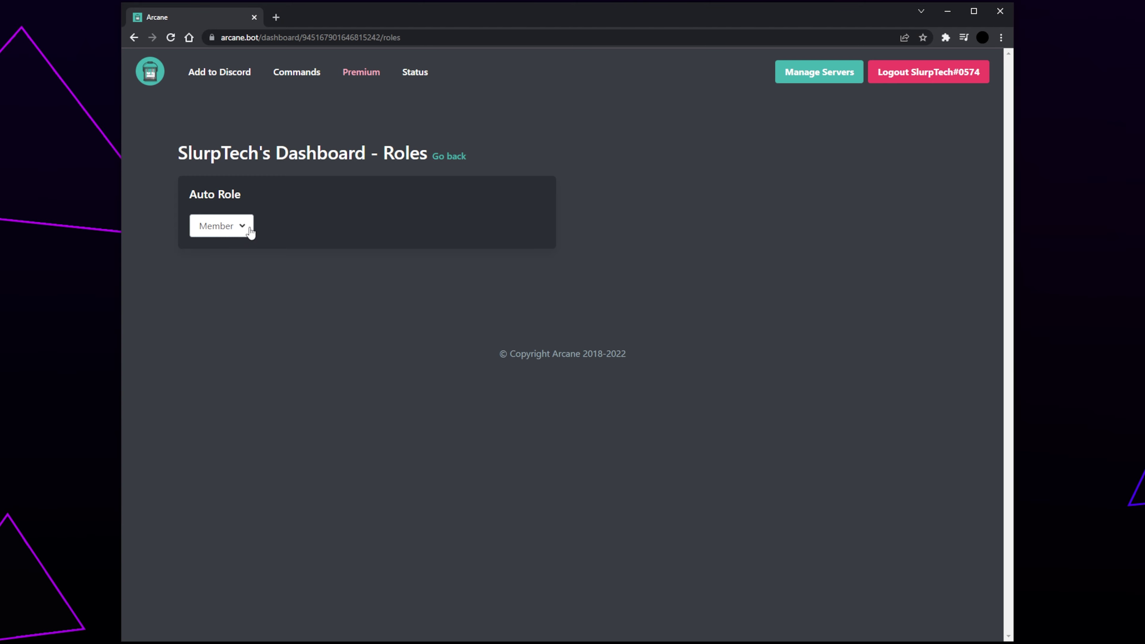
- Start a new YouTube notification for the channel ID UCsge4MvsE0Oy-vpFaFmhbyQ and continue to its message settings
left_click(450, 158)
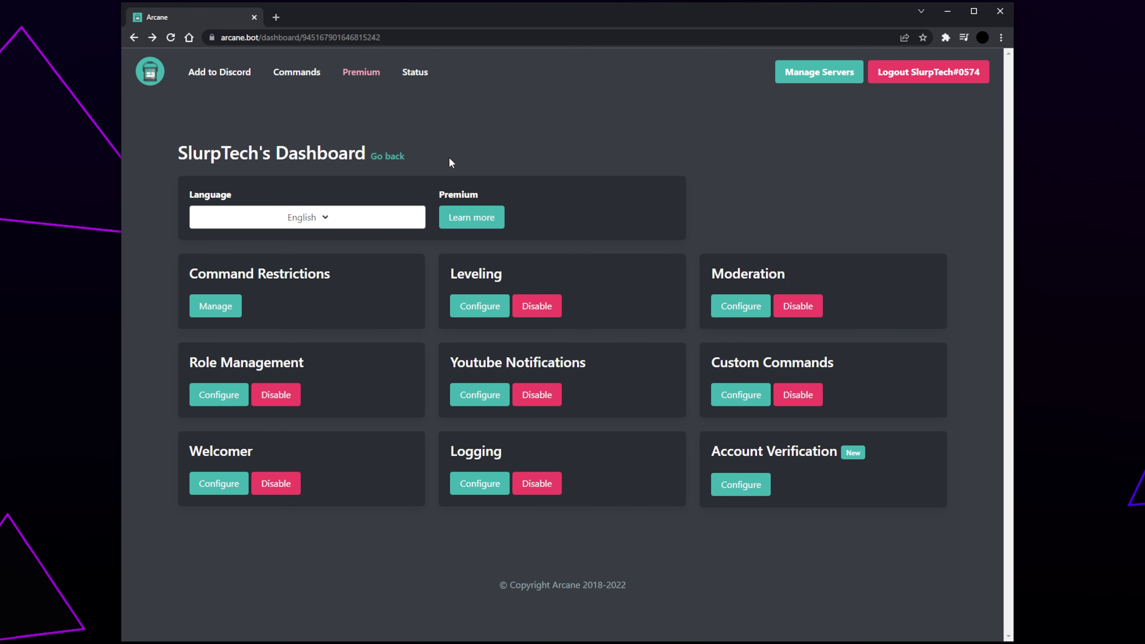
left_click(480, 395)
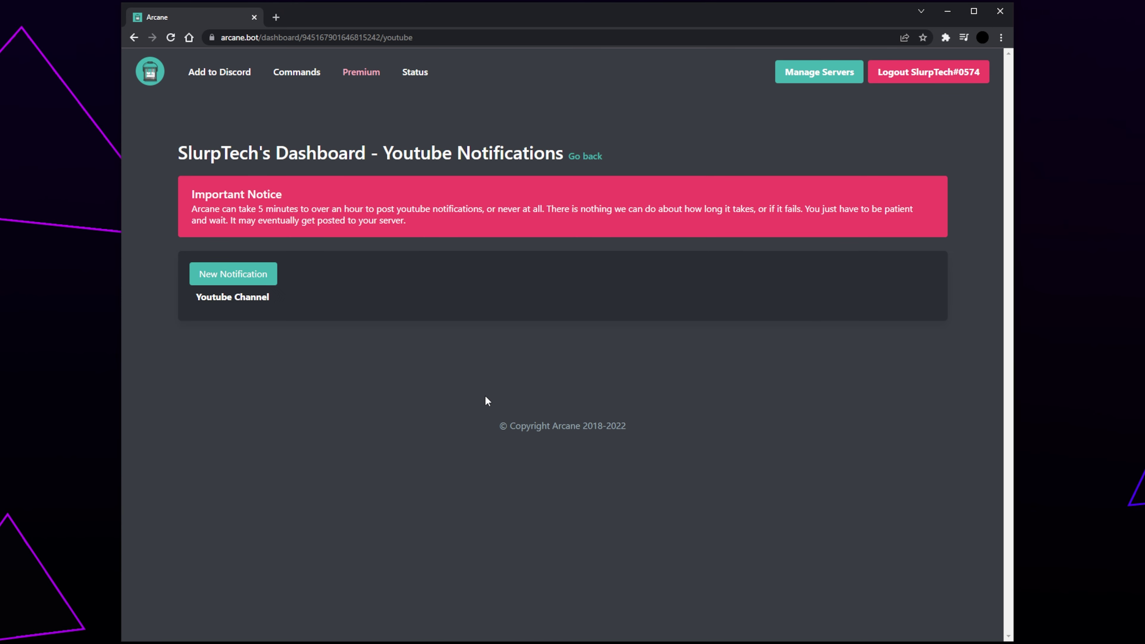
left_click(247, 284)
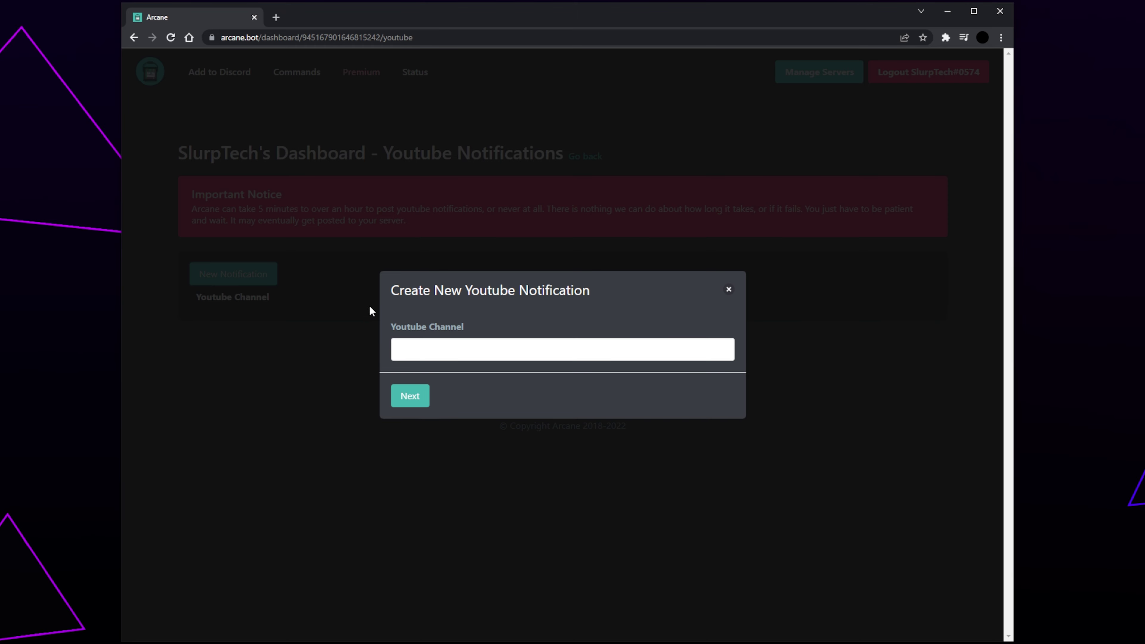
left_click(440, 344)
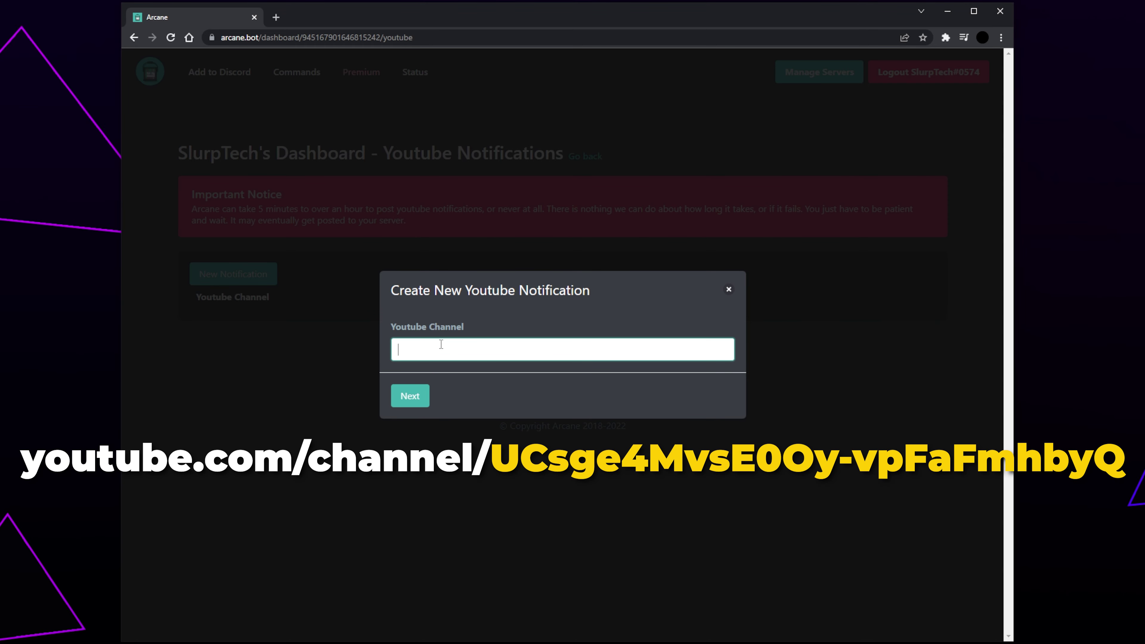
type("UCsge4MvsE0Oy-vpFaFmhbyQ")
left_click_drag(534, 352, 391, 352)
left_click(544, 349)
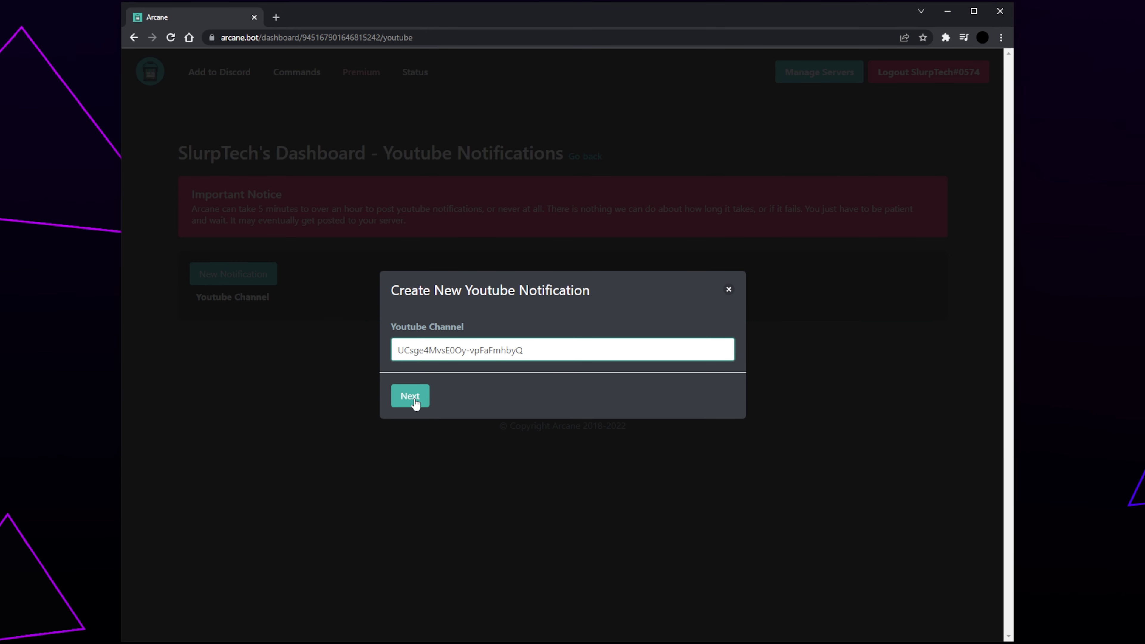
left_click(411, 397)
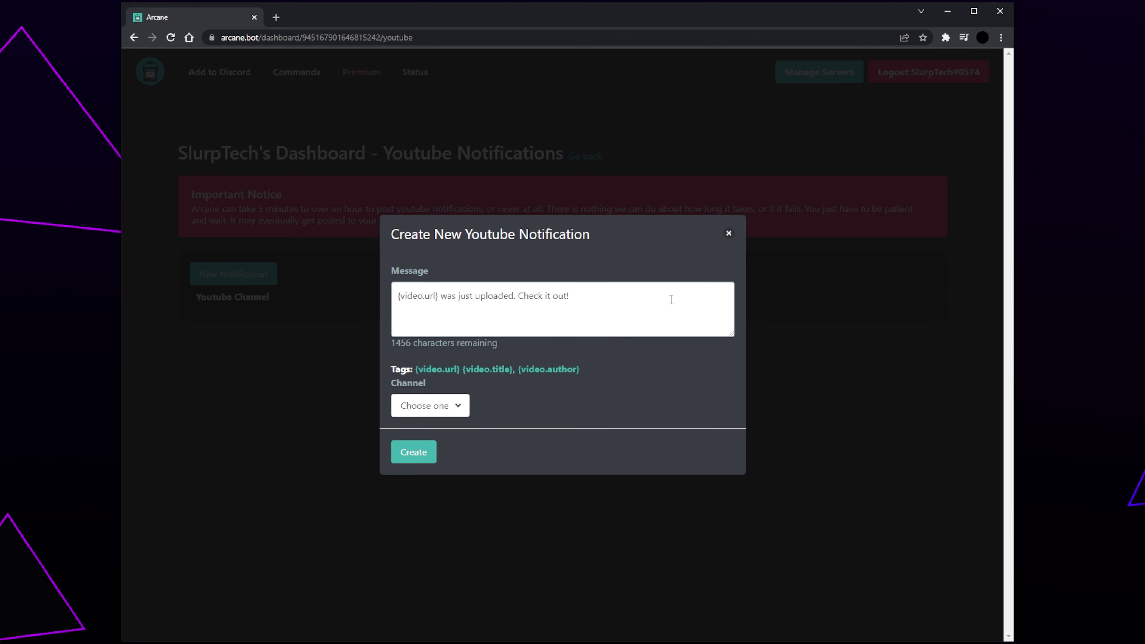
left_click_drag(666, 300, 396, 298)
left_click(440, 298)
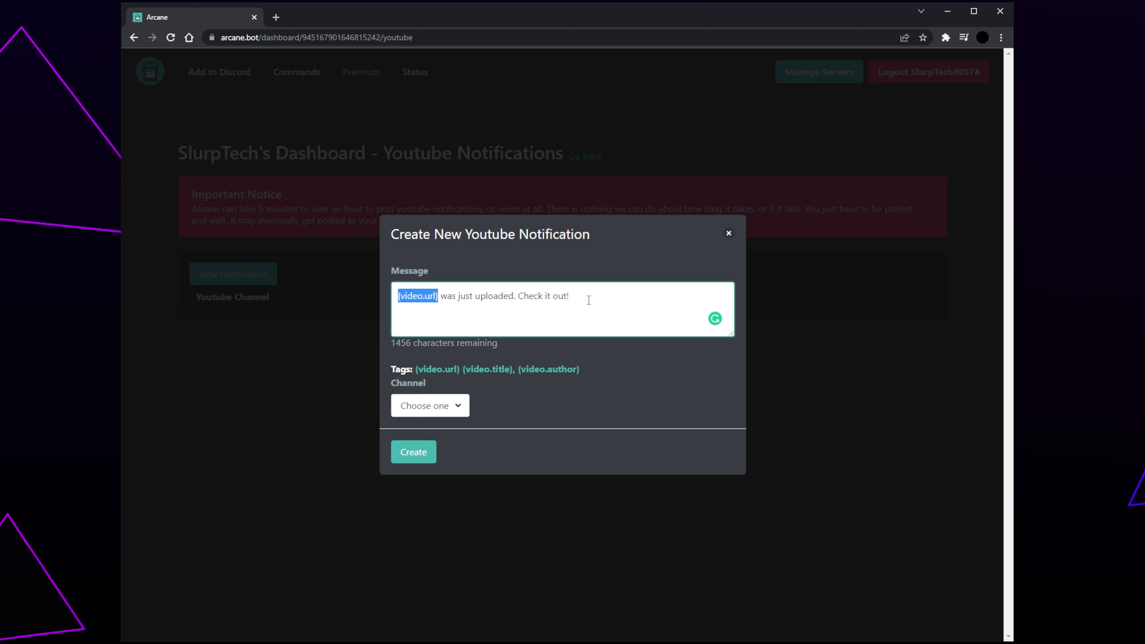
left_click(588, 300)
type("@everyone")
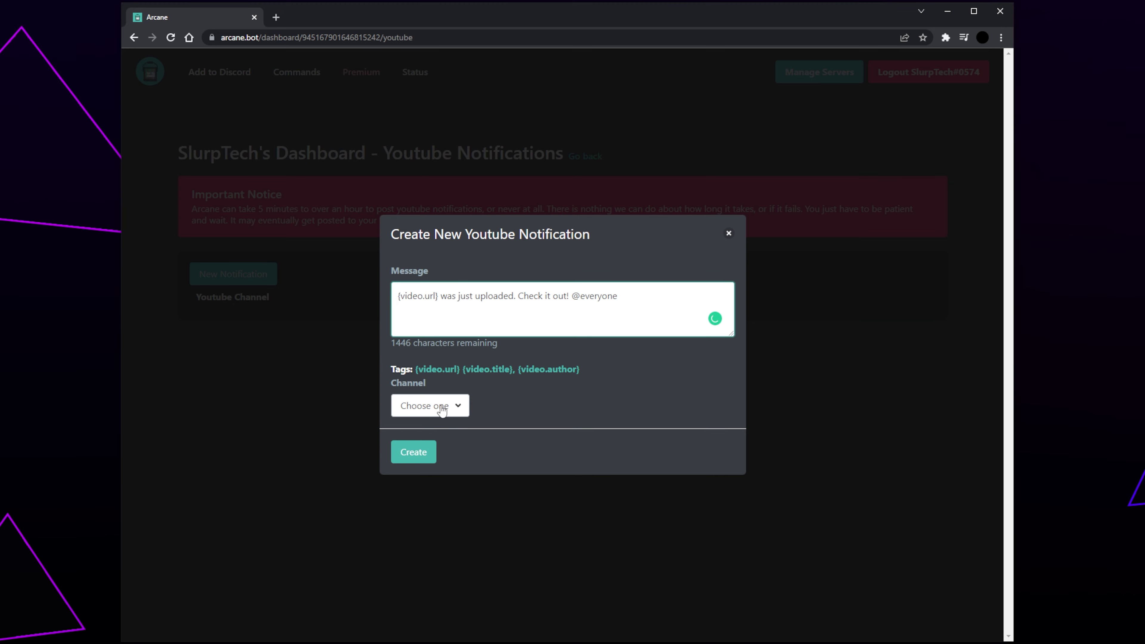
- Set the notification's channel to #announcement and create the notification
left_click(442, 410)
scroll(486, 391, "down", 1)
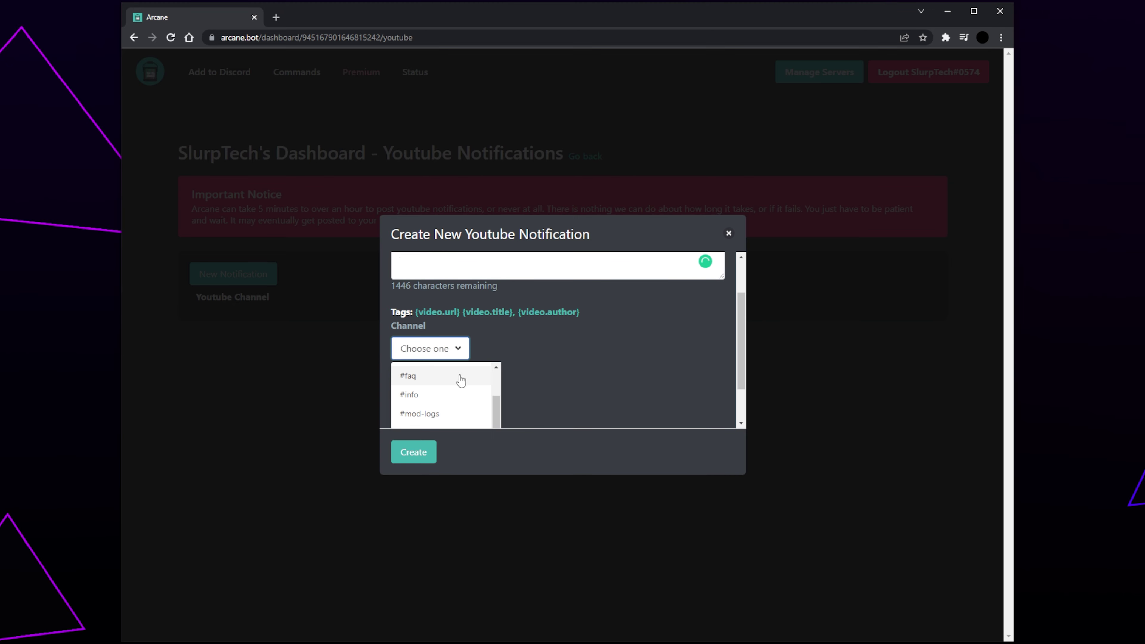
scroll(461, 381, "down", 1)
left_click(440, 413)
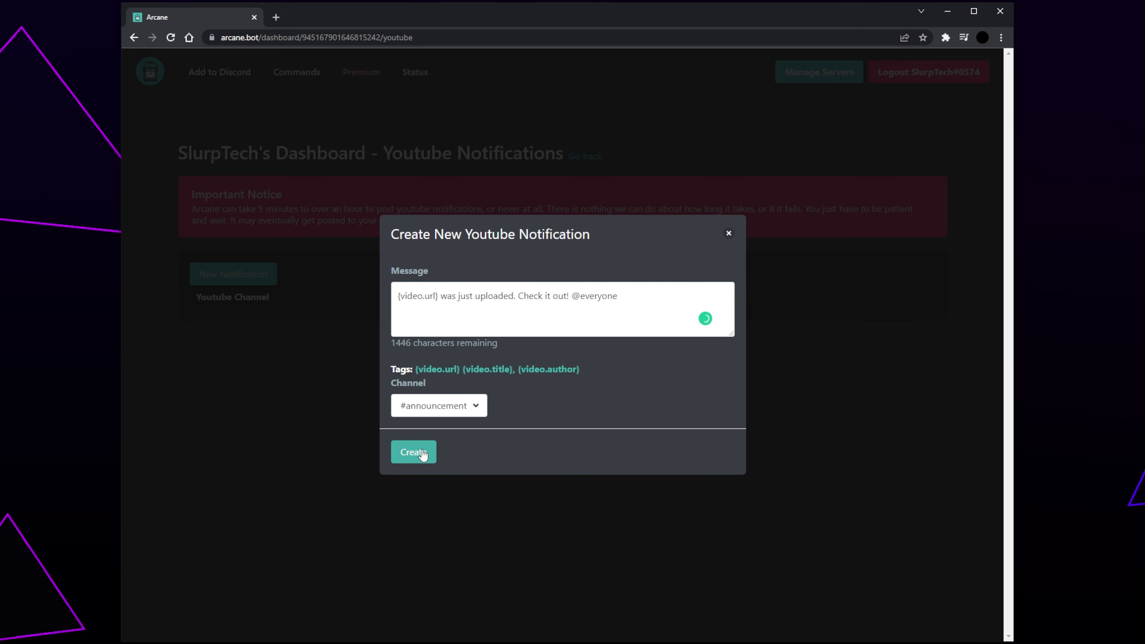
left_click(422, 454)
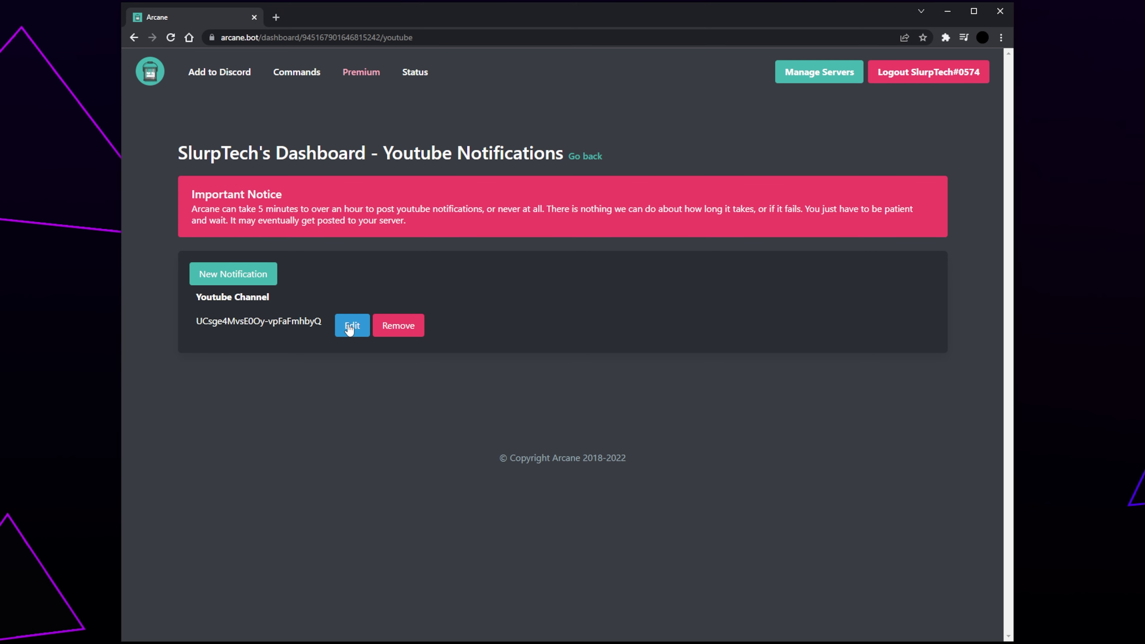
- Open the Welcomer settings and set the Joining Members channel to #welcome
left_click(584, 157)
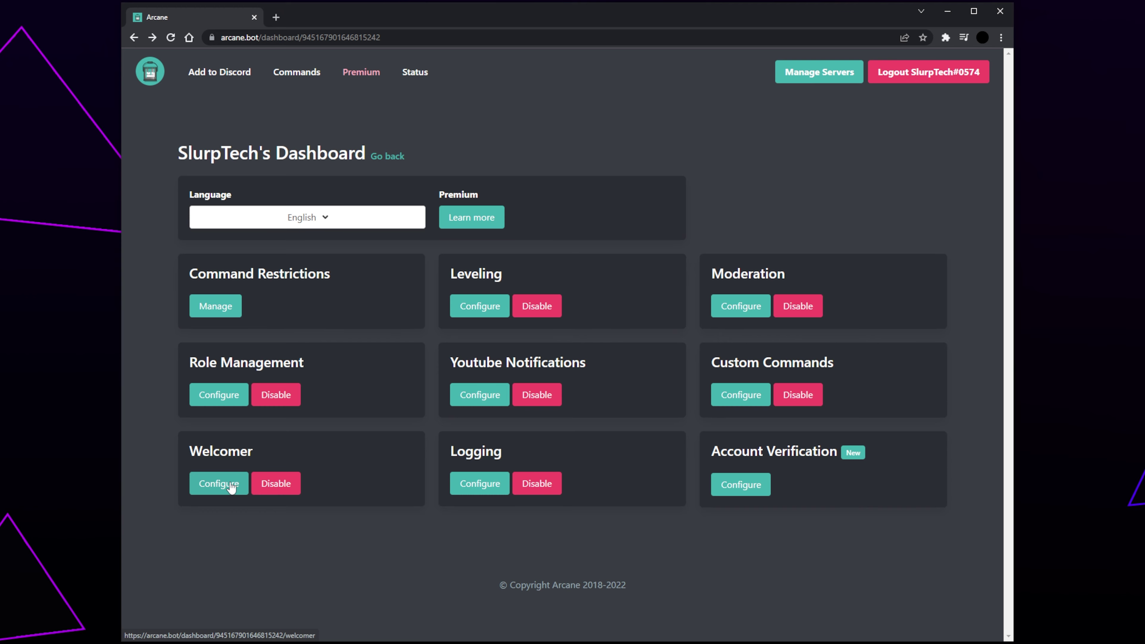
left_click(219, 484)
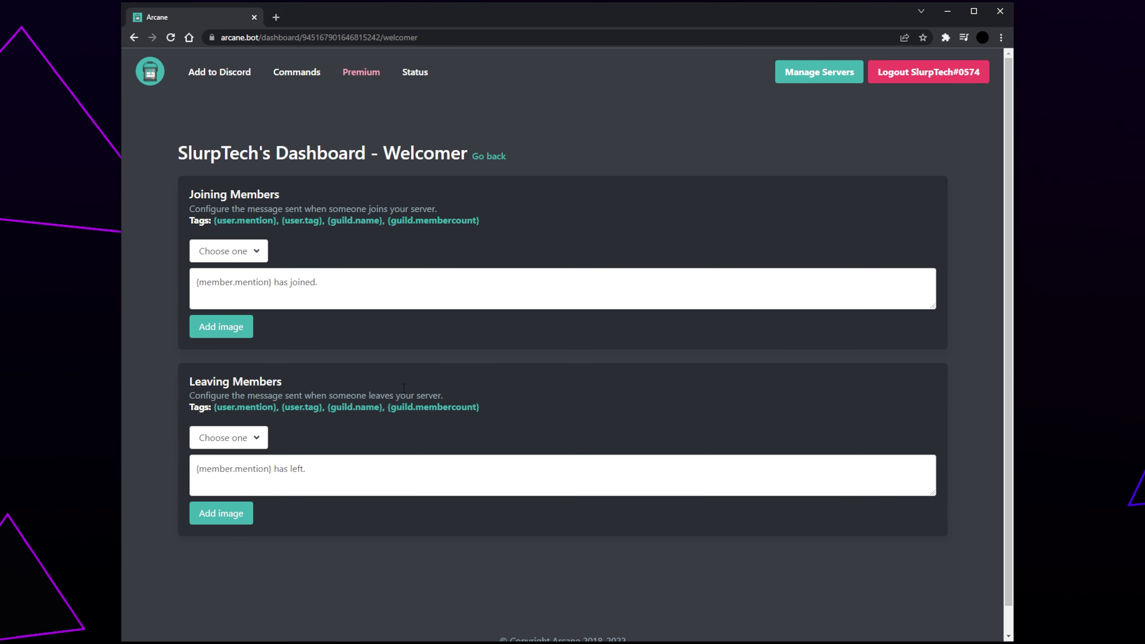
left_click(257, 255)
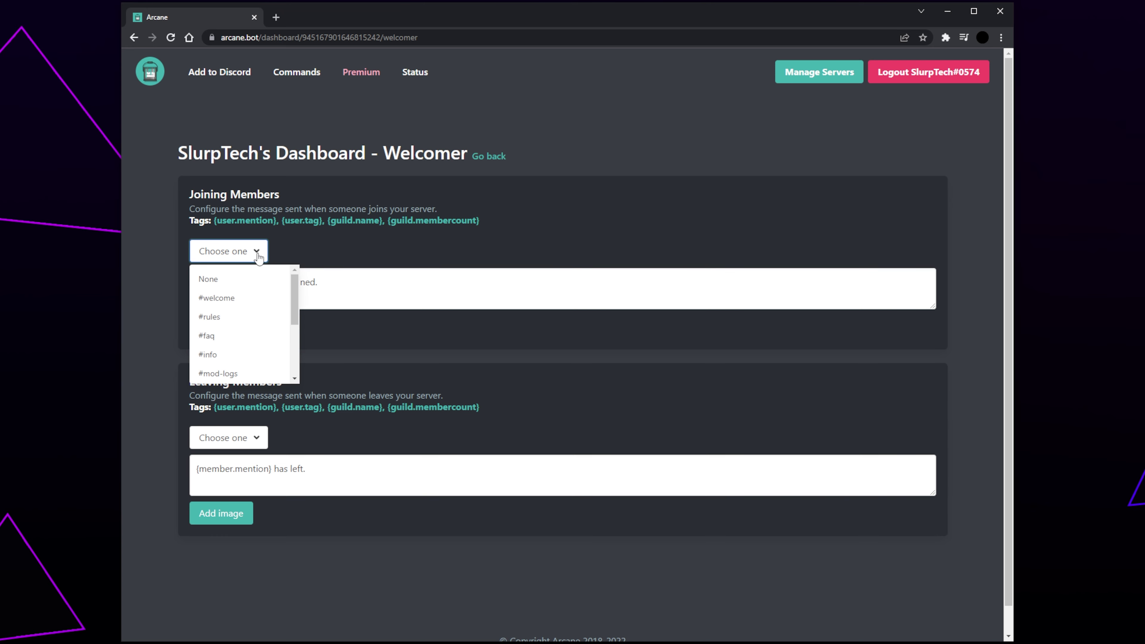
left_click(229, 299)
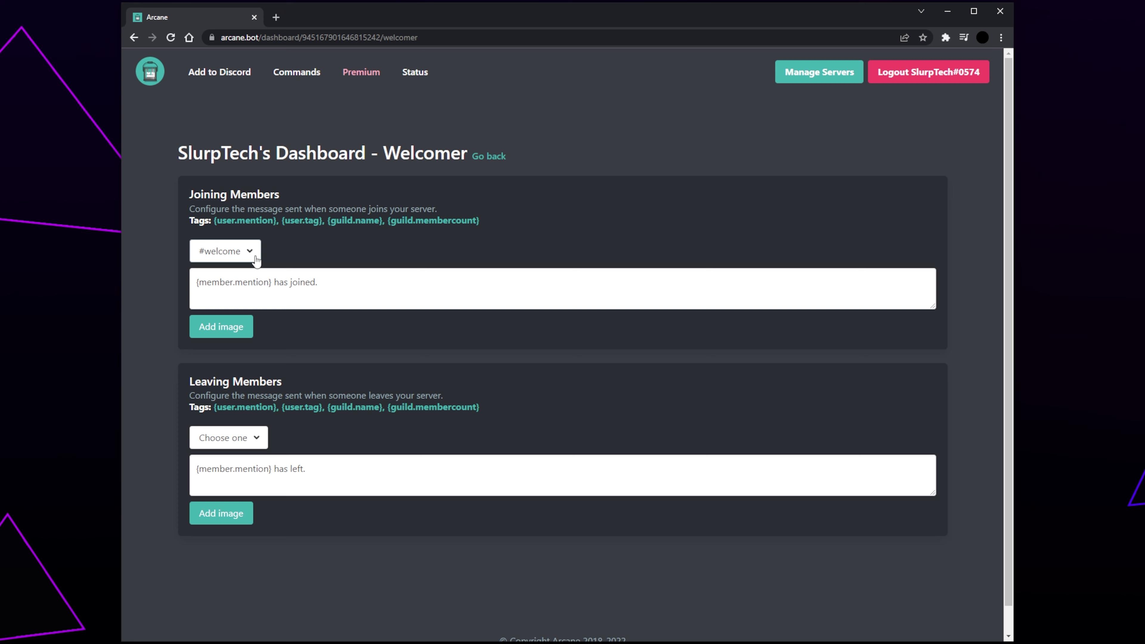
- Change the Joining Members message to "Welcome to SlurpTech {member.mention}."
left_click(198, 283)
type("Welcome to SlurpTech")
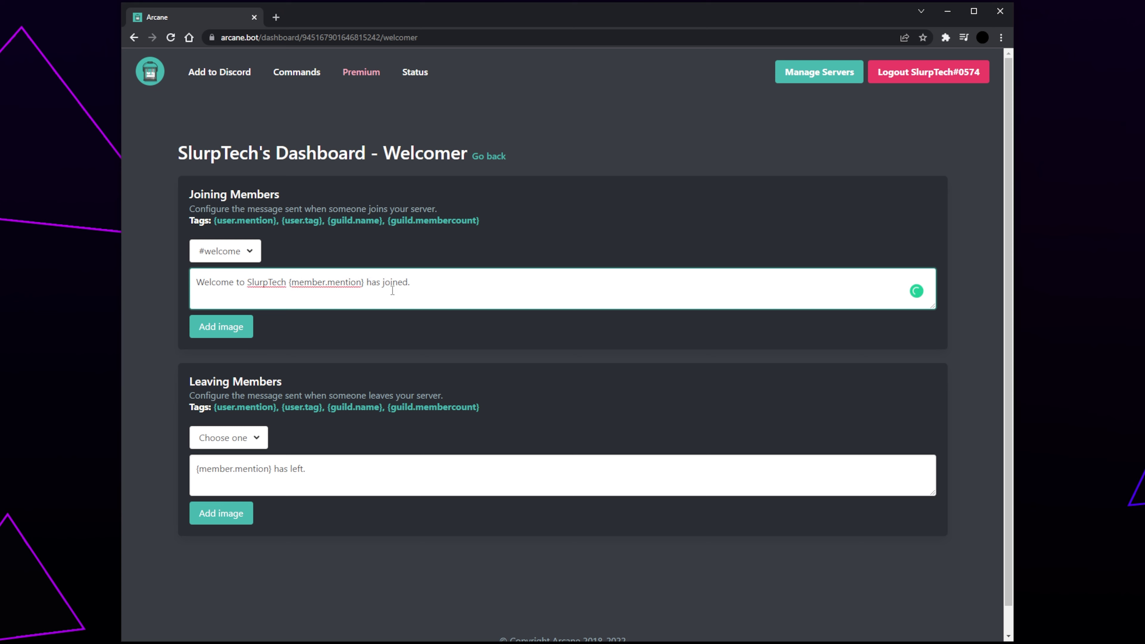
key("End")
left_click_drag(367, 287, 411, 290)
key("BackSpace")
key("BackSpace")
- Add an image to the Joining Members message, view its title, color and background options, and disable the image again
left_click(221, 326)
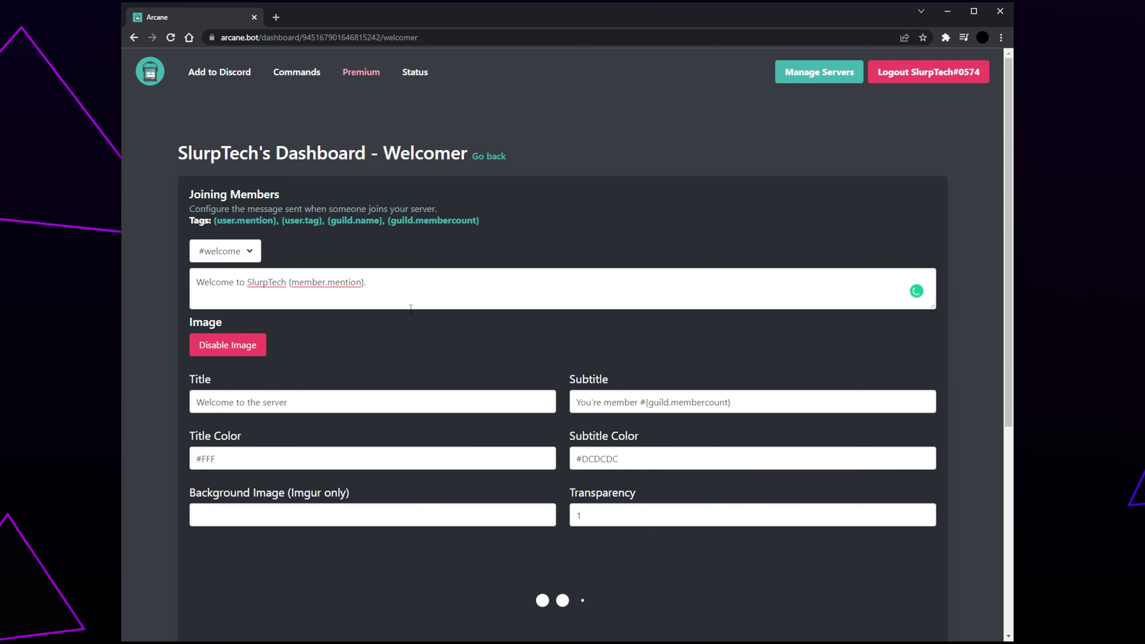
scroll(427, 297, "down", 1)
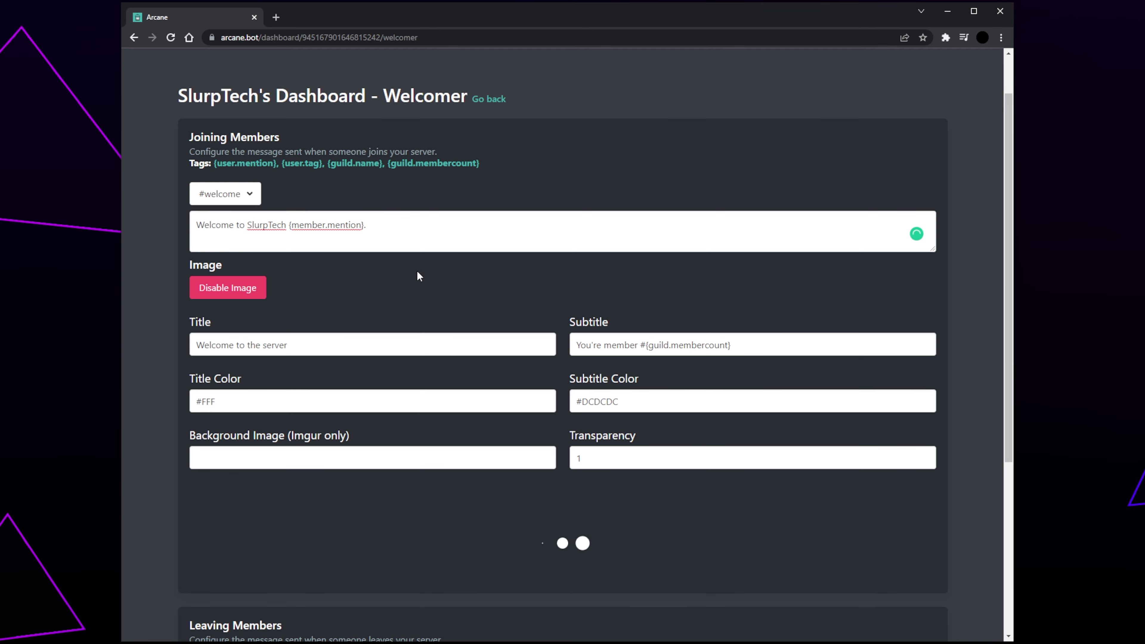
scroll(417, 270, "down", 1)
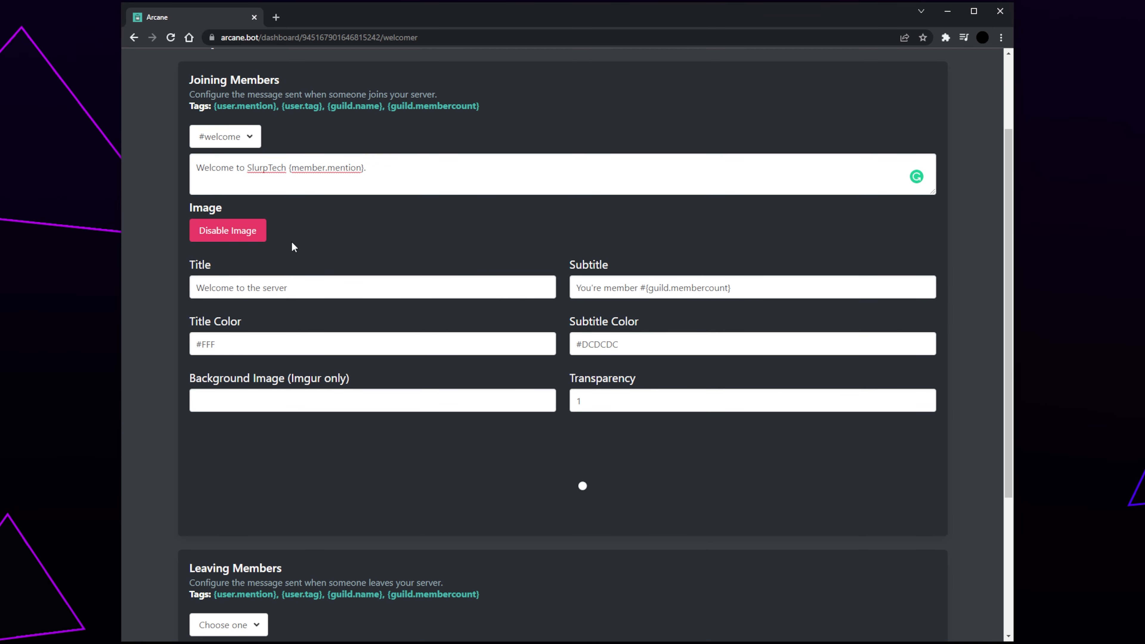
left_click(255, 242)
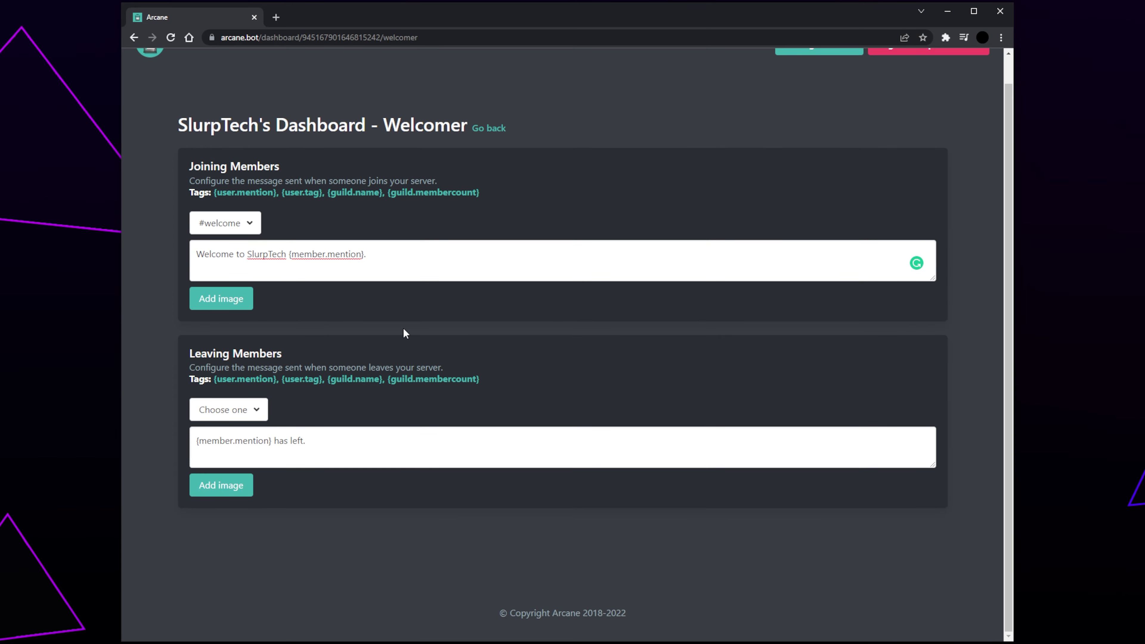
- Open the Command Restrictions settings from the dashboard and open the bot's Commands page in a new browser tab
left_click(501, 131)
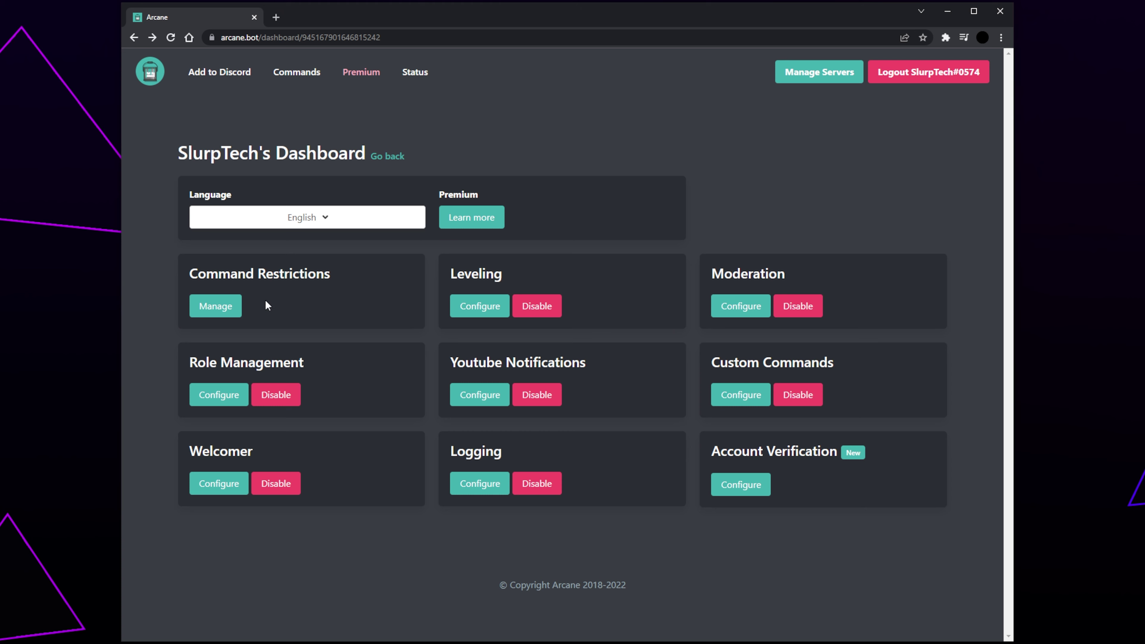
left_click(214, 312)
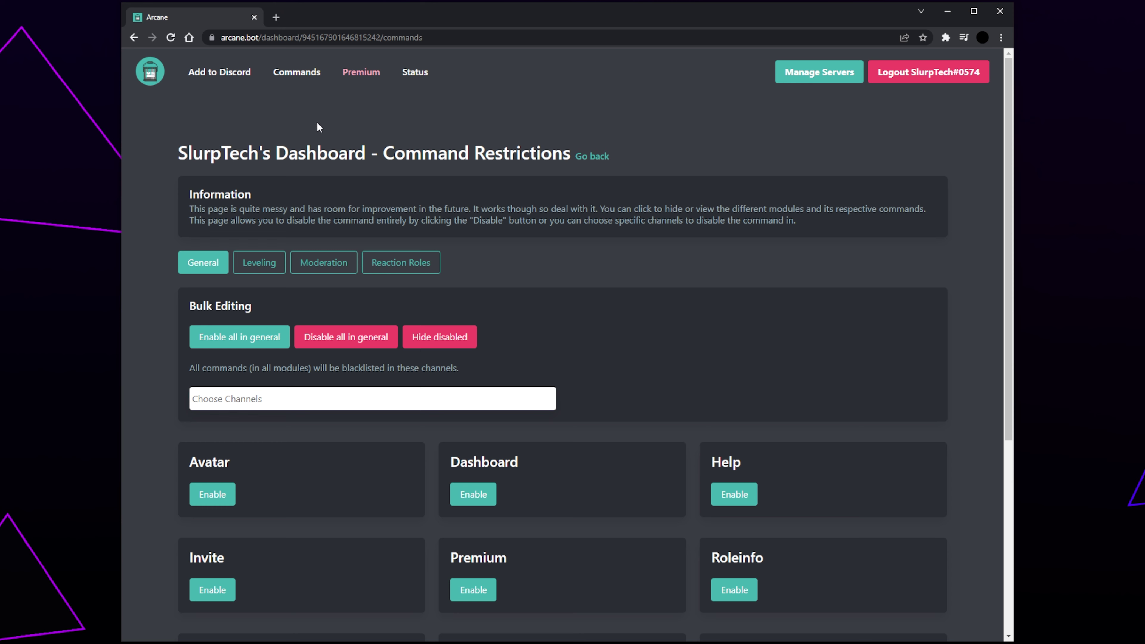
middle_click(288, 75)
- Enable all commands in the General module and view the channels available for blacklisting without choosing one
scroll(531, 276, "down", 2)
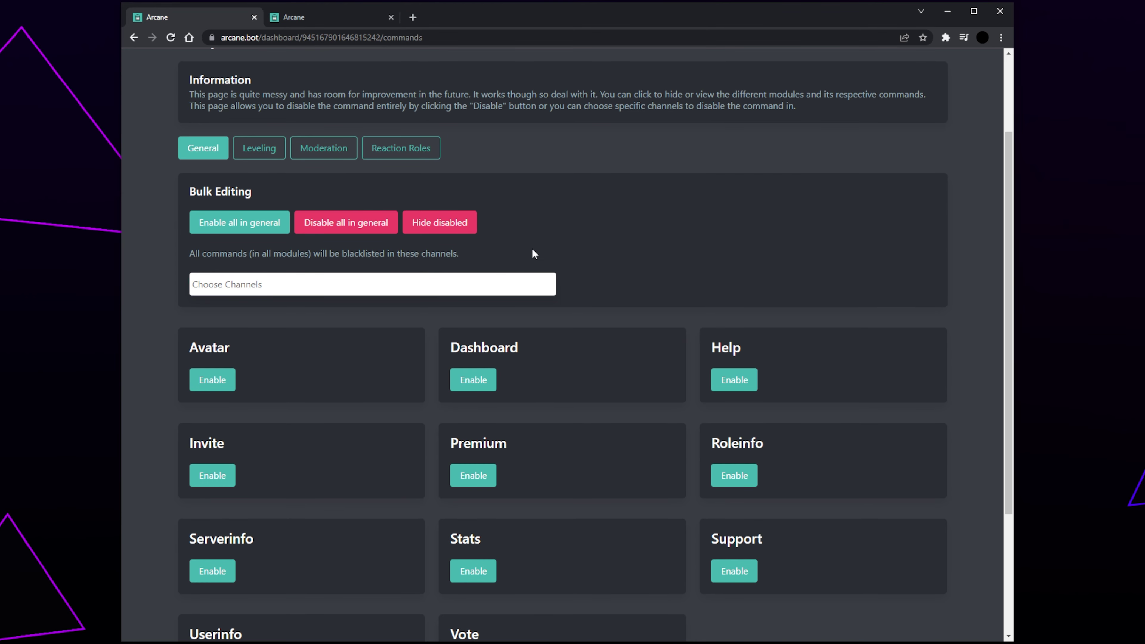
scroll(529, 243, "down", 1)
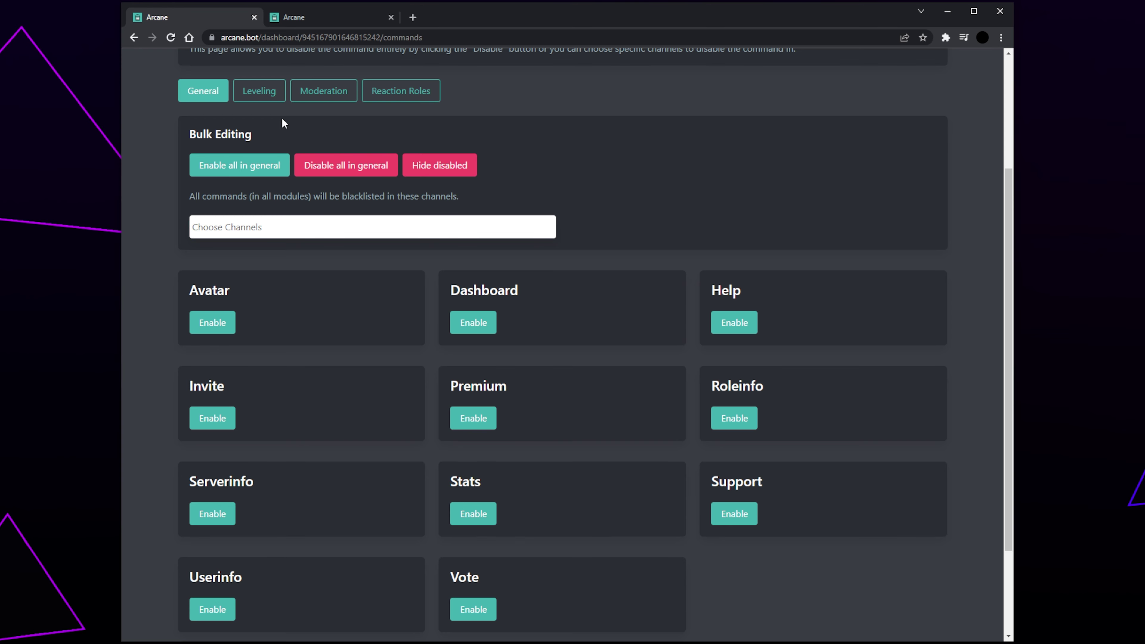
left_click(265, 156)
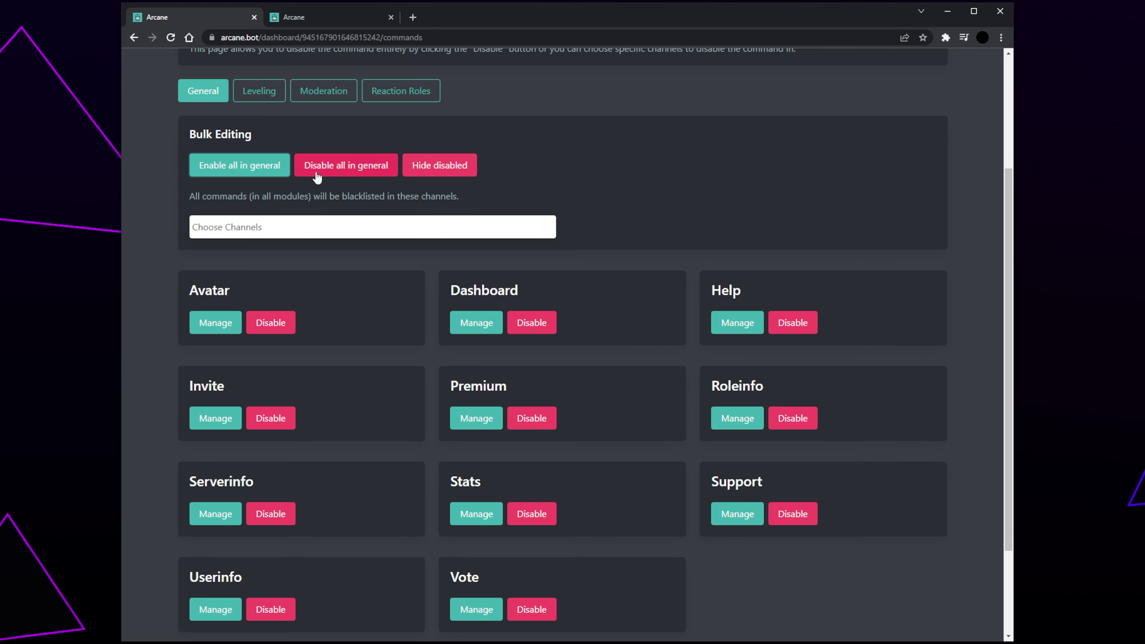
left_click(295, 224)
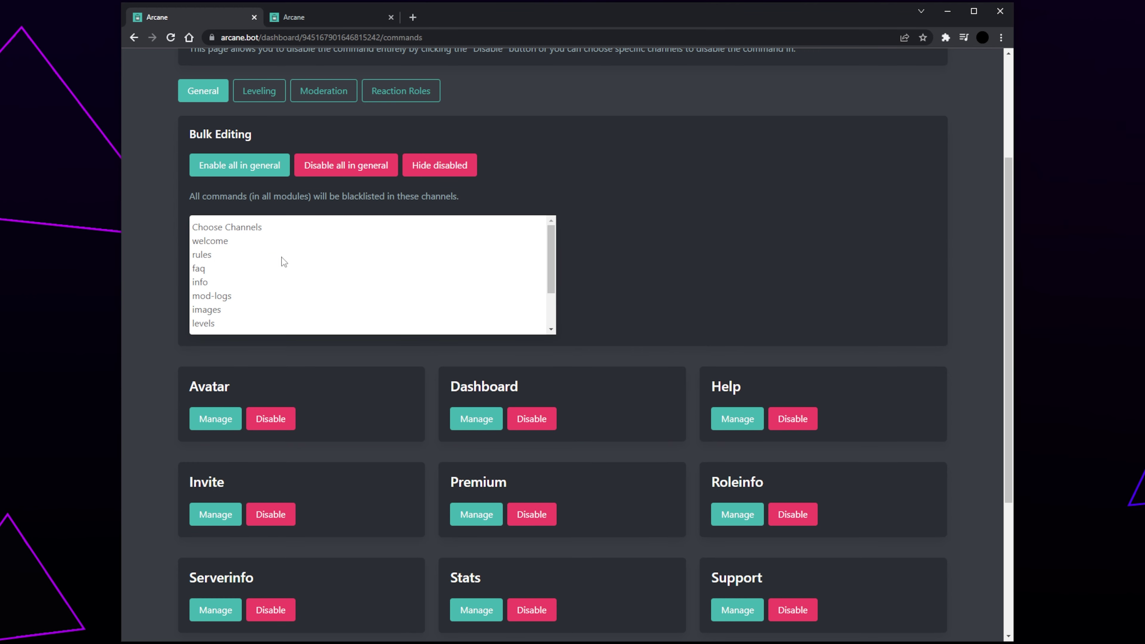
left_click(636, 176)
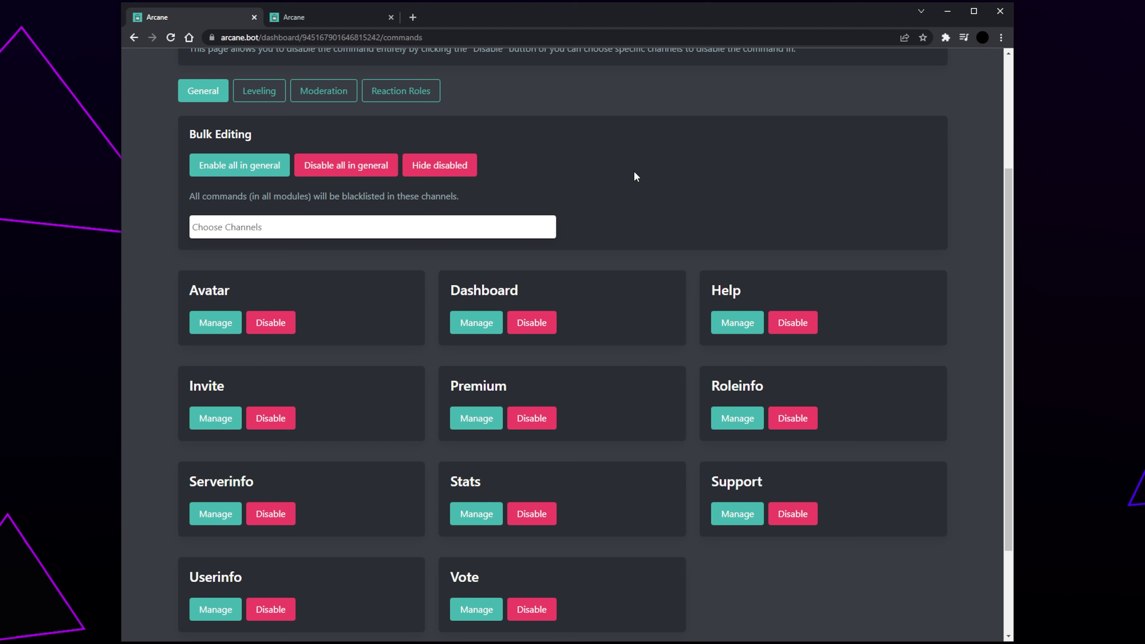
- Disable the Dashboard command and view the channels available in the Help command's restrictions without choosing one
left_click(529, 324)
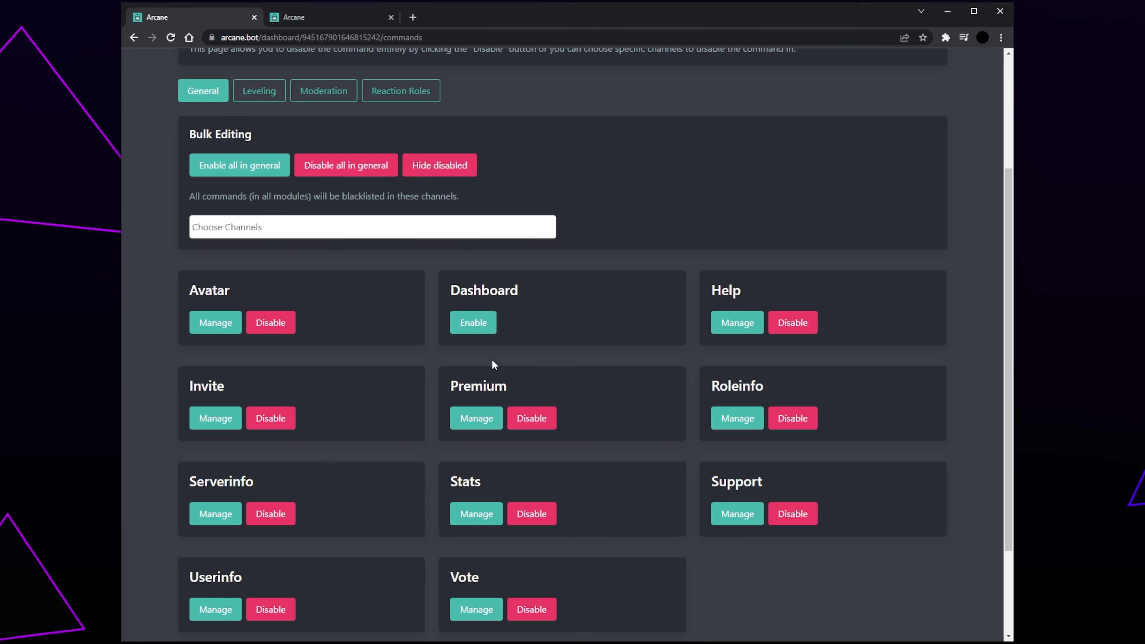
left_click(726, 324)
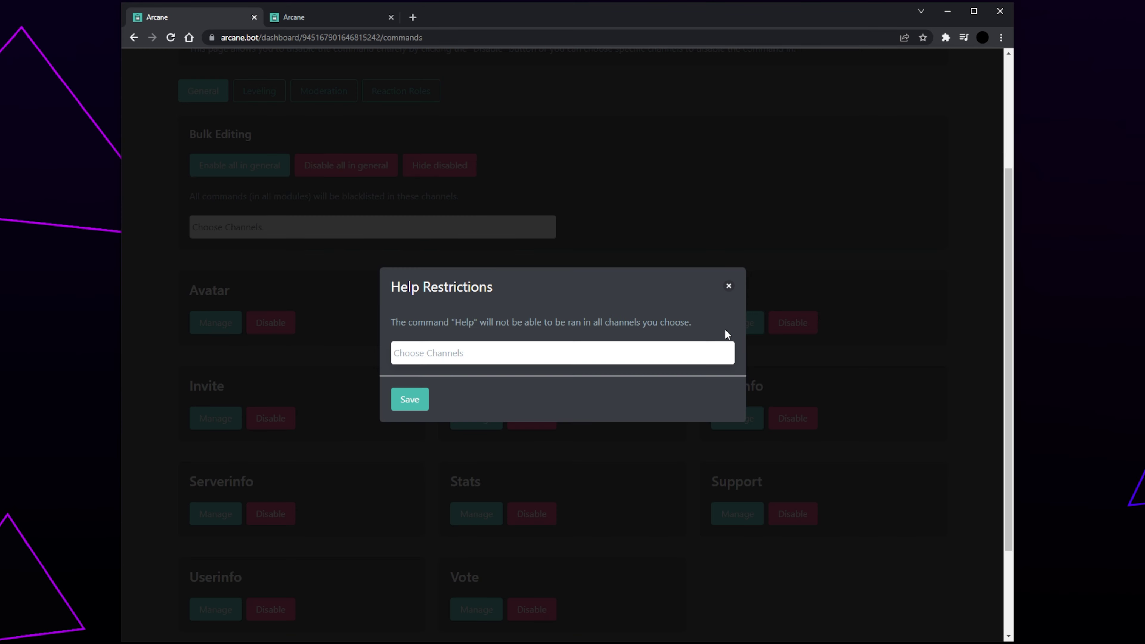
left_click(513, 360)
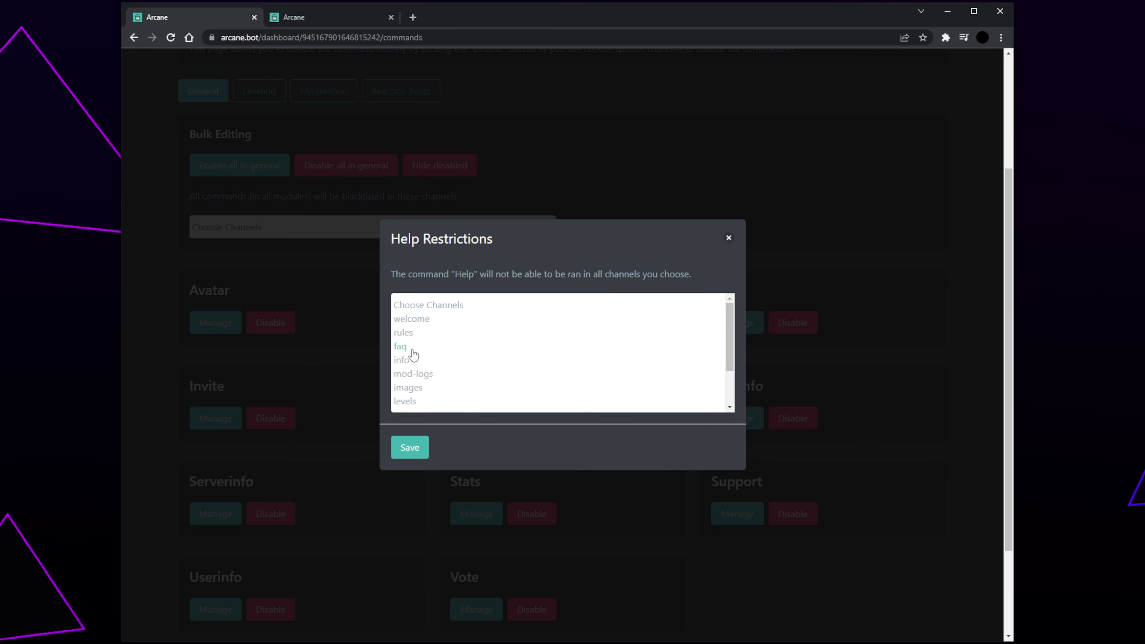
left_click(419, 446)
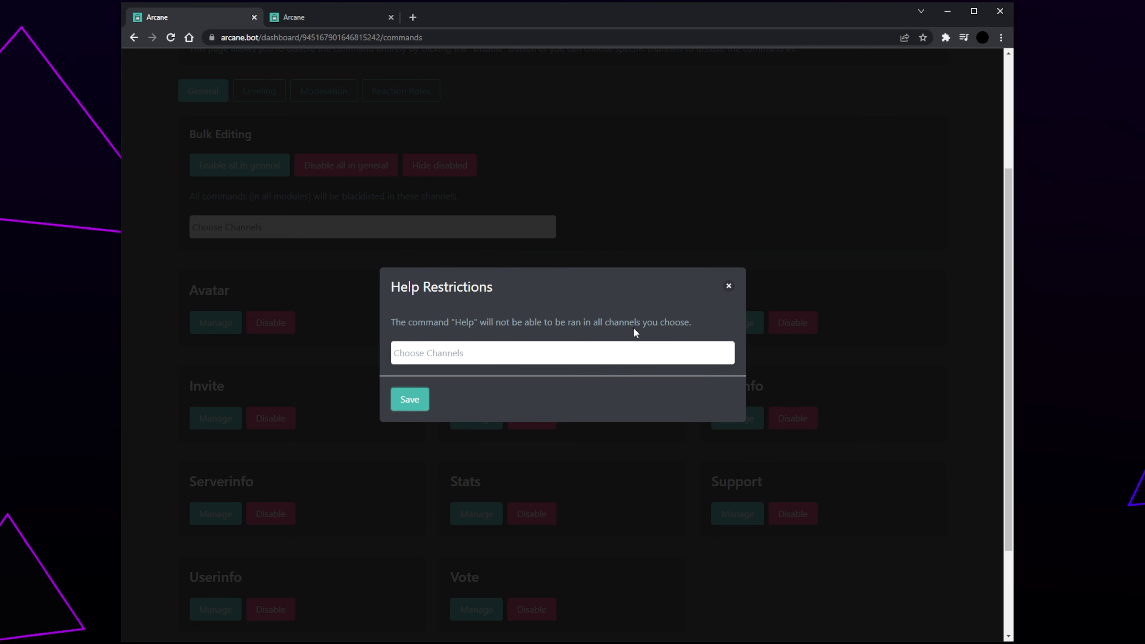
left_click(729, 285)
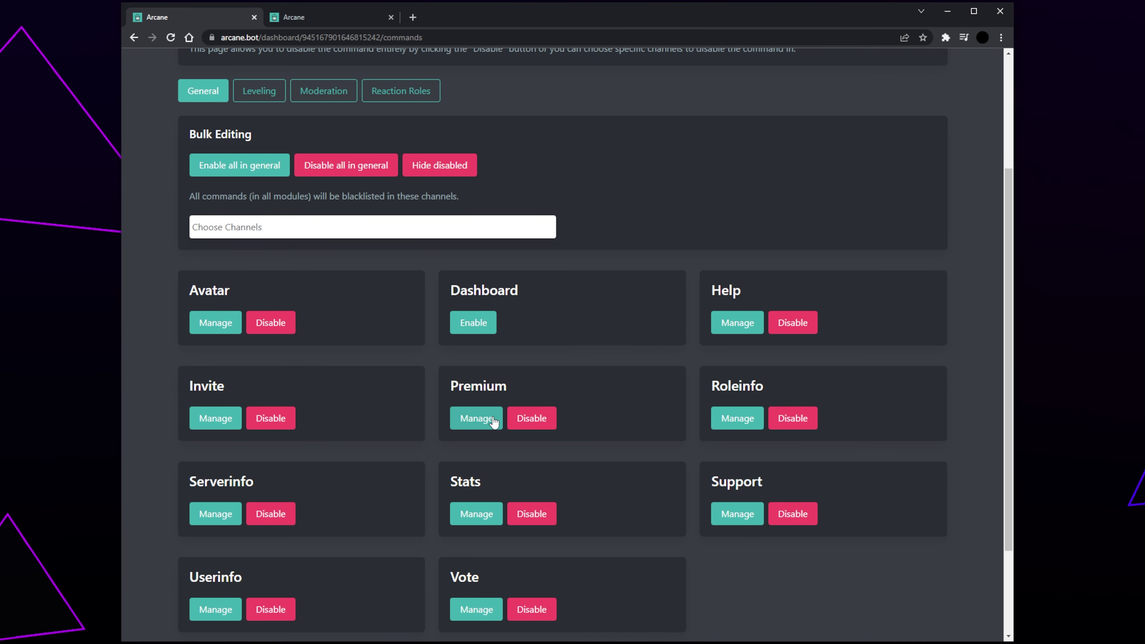
- Disable all commands in the General module, and enable only the Help and Vote commands again
left_click(365, 180)
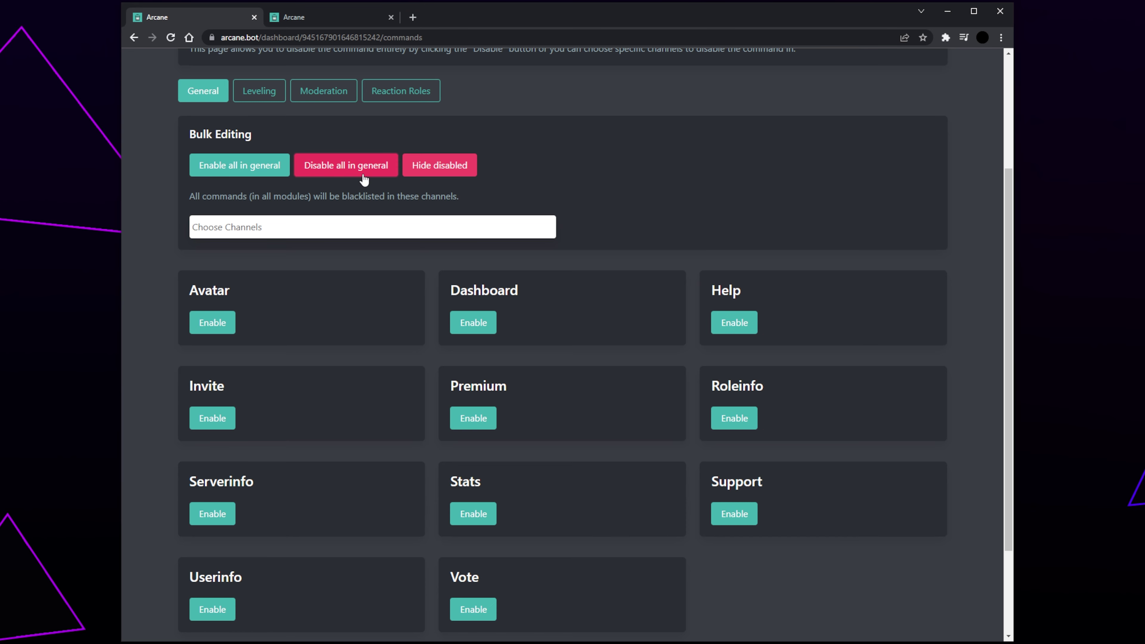
left_click(743, 328)
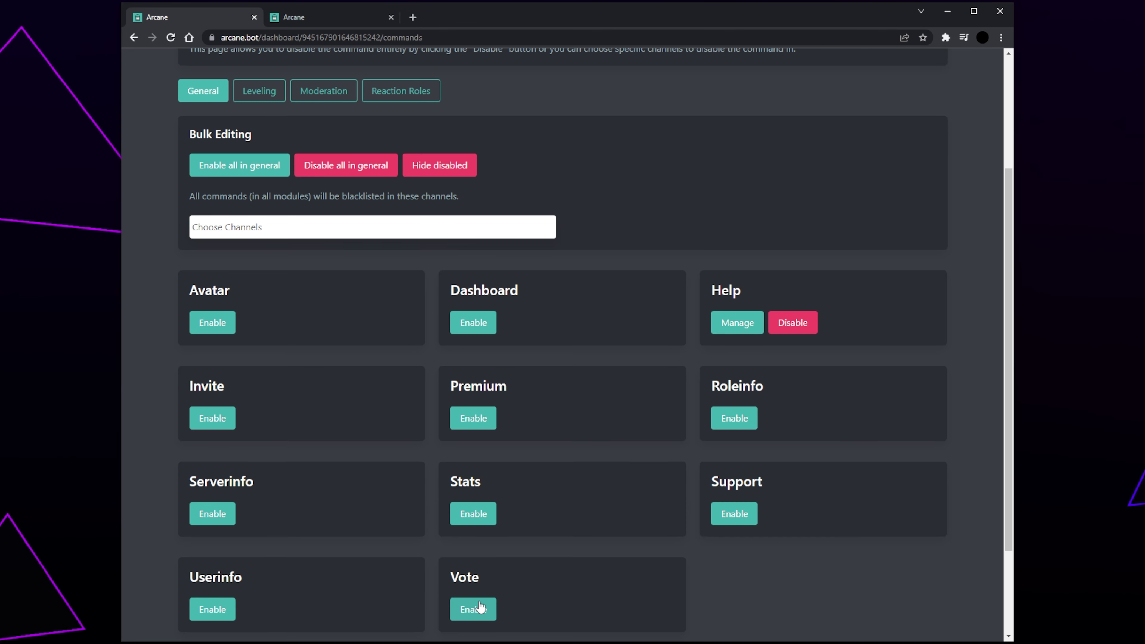
left_click(479, 607)
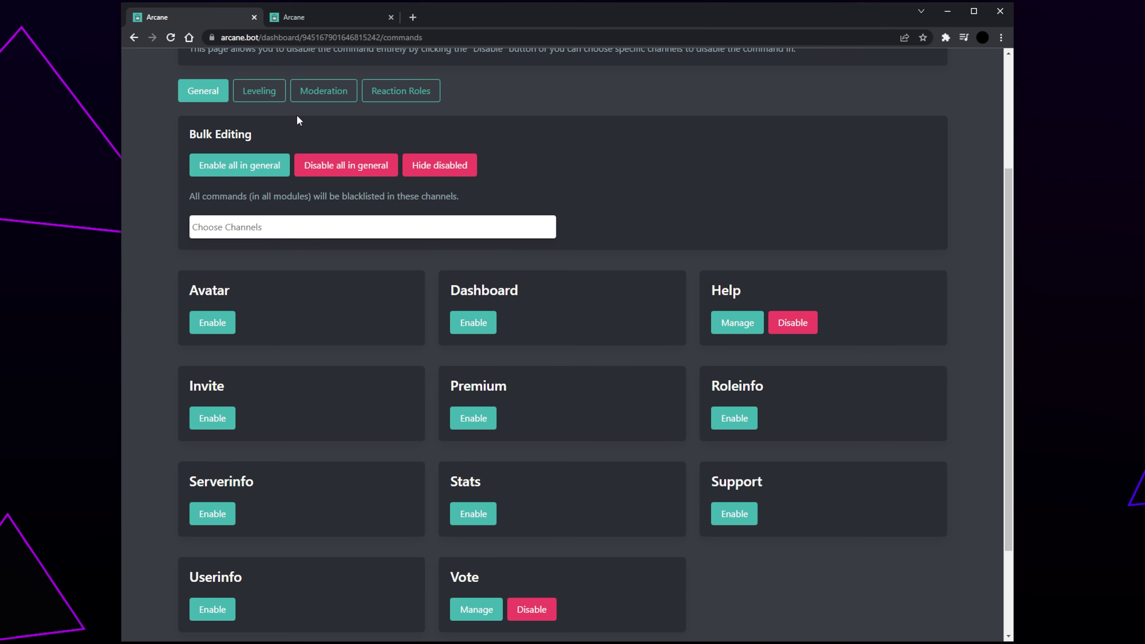
- Review the commands in the Leveling, Moderation and Reaction Roles modules and return to the server's main dashboard
left_click(257, 92)
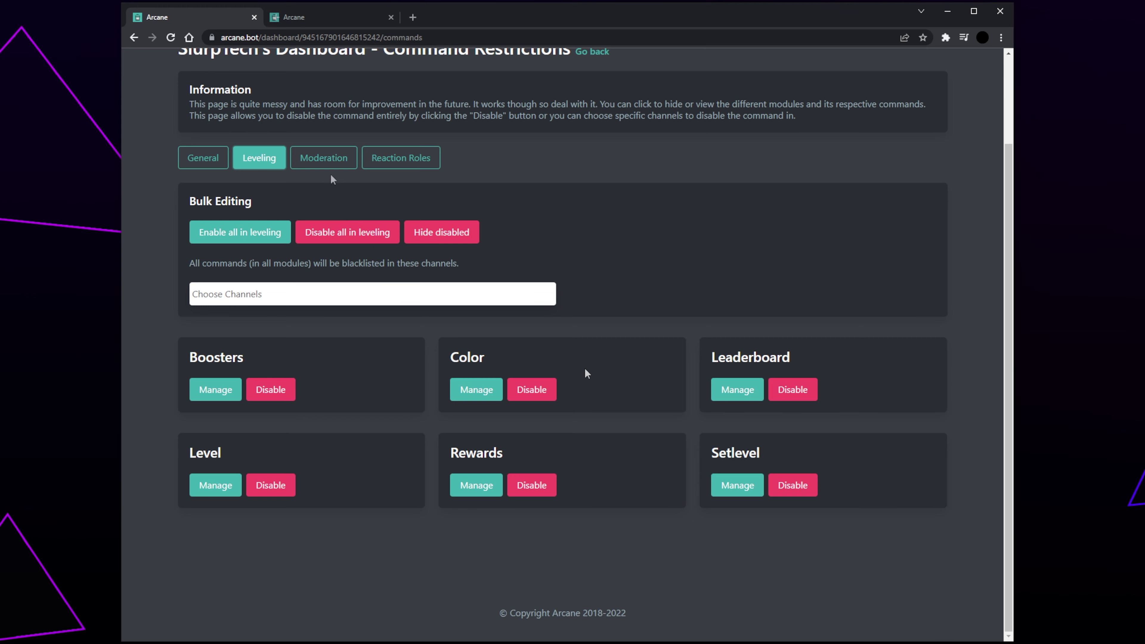
left_click(321, 163)
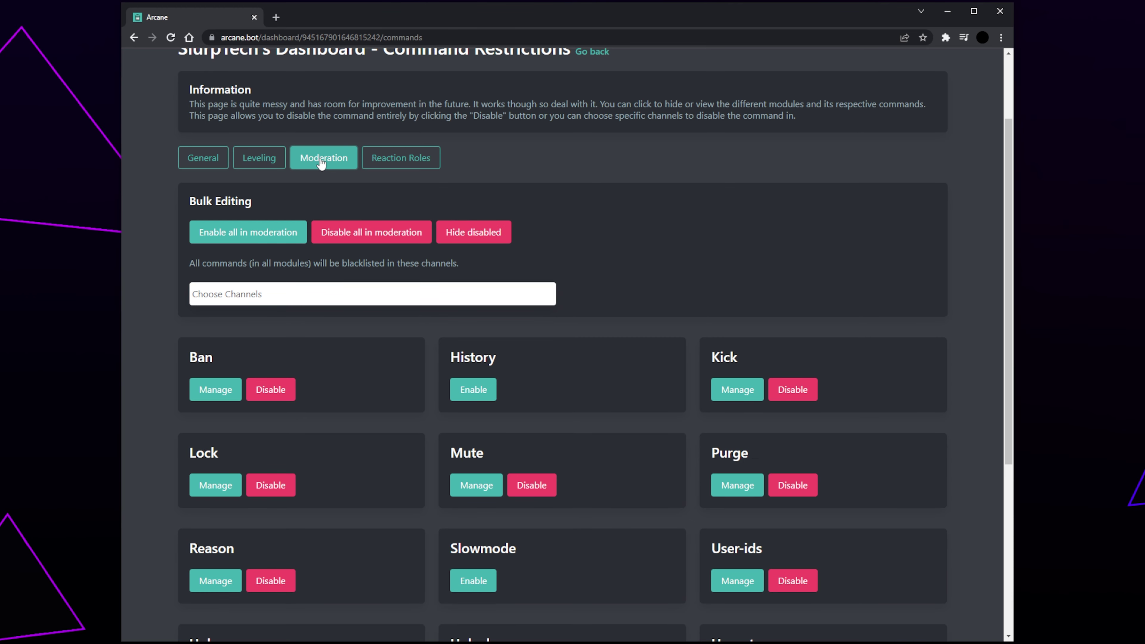
scroll(765, 207, "down", 3)
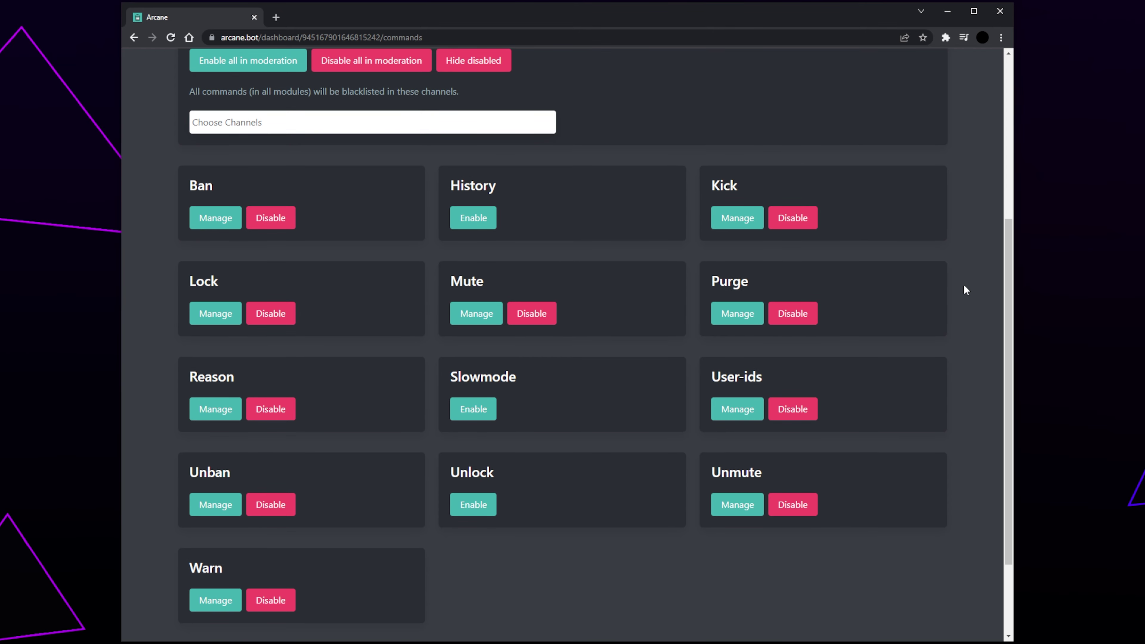
scroll(770, 274, "up", 3)
left_click(435, 167)
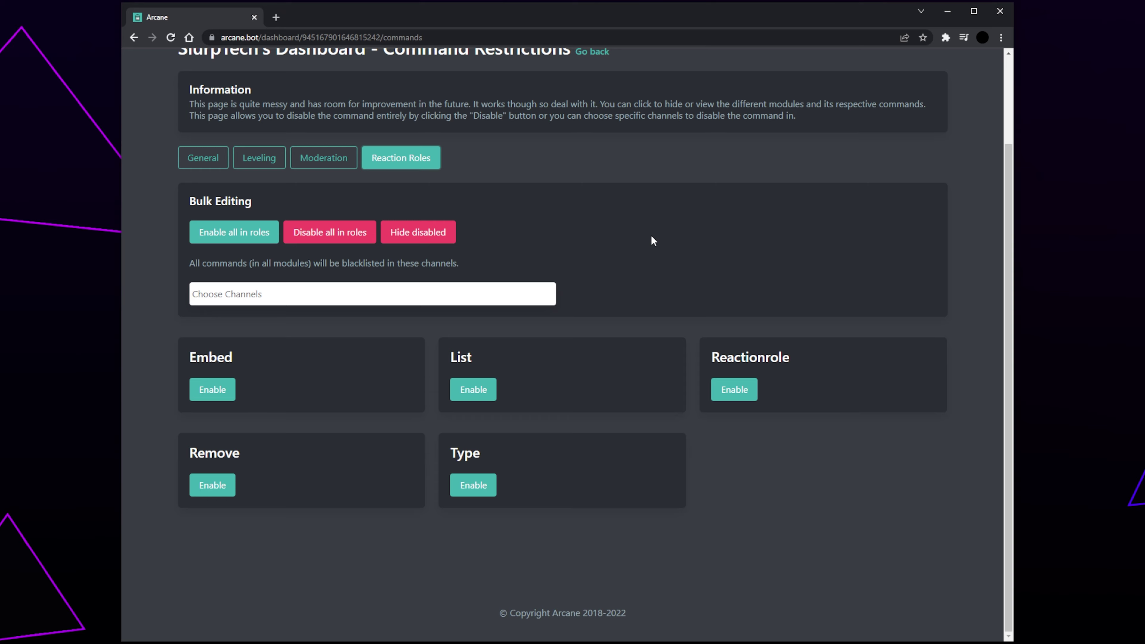
scroll(653, 240, "up", 2)
left_click(582, 162)
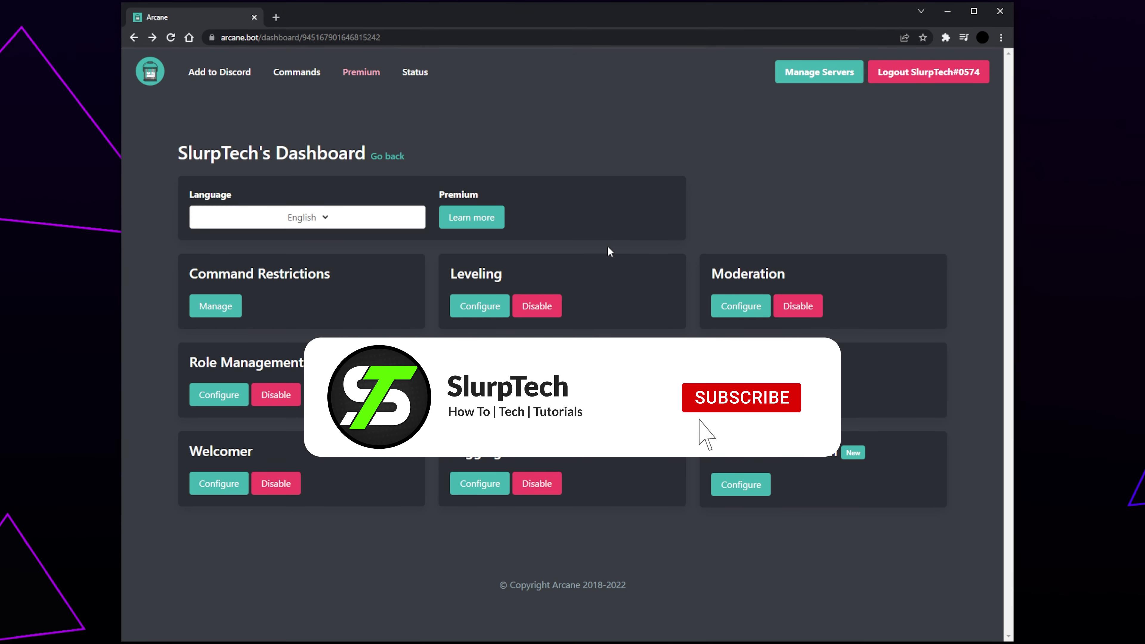